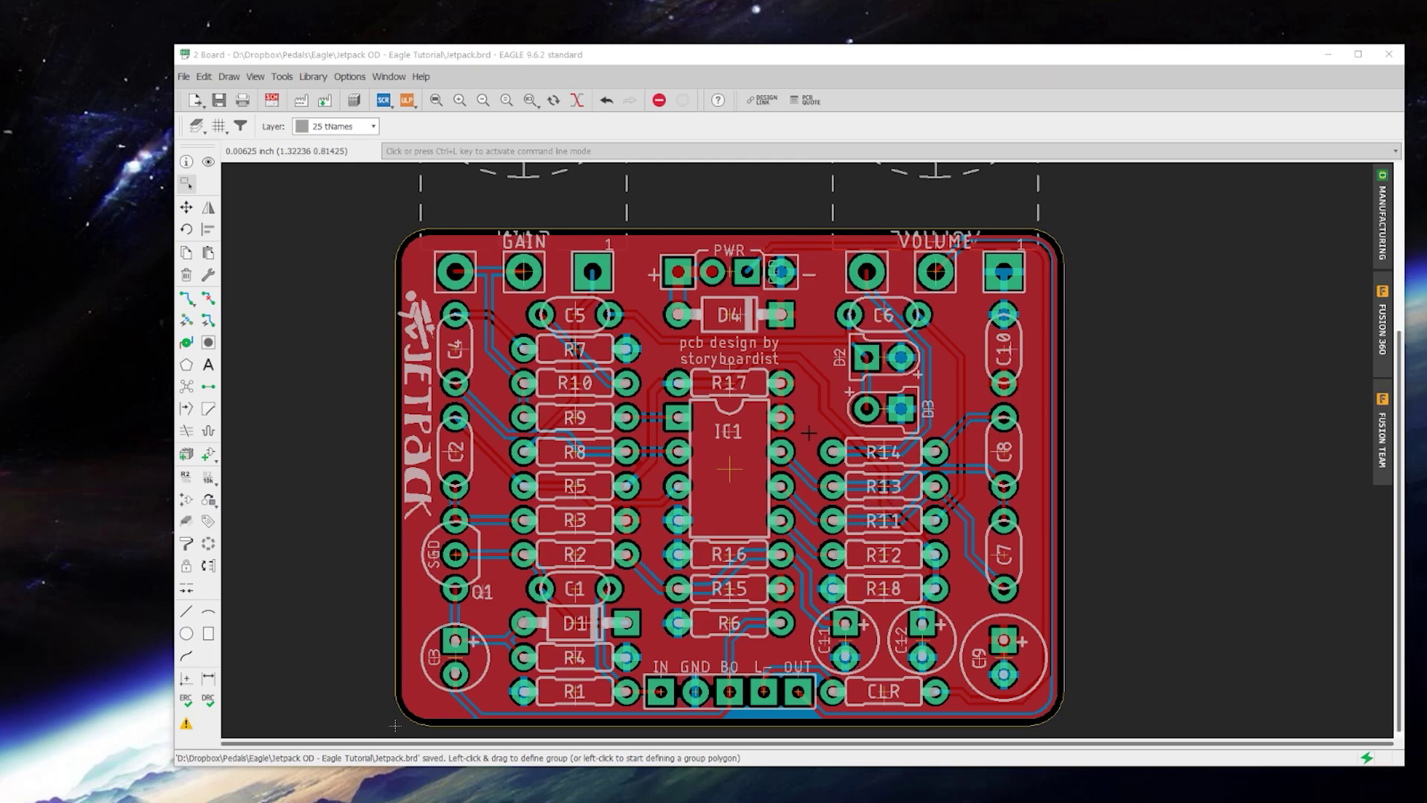
Add the 1590B package from the enclosures library and place its outline around the Jetpack board
scroll(786, 409, "down", 4)
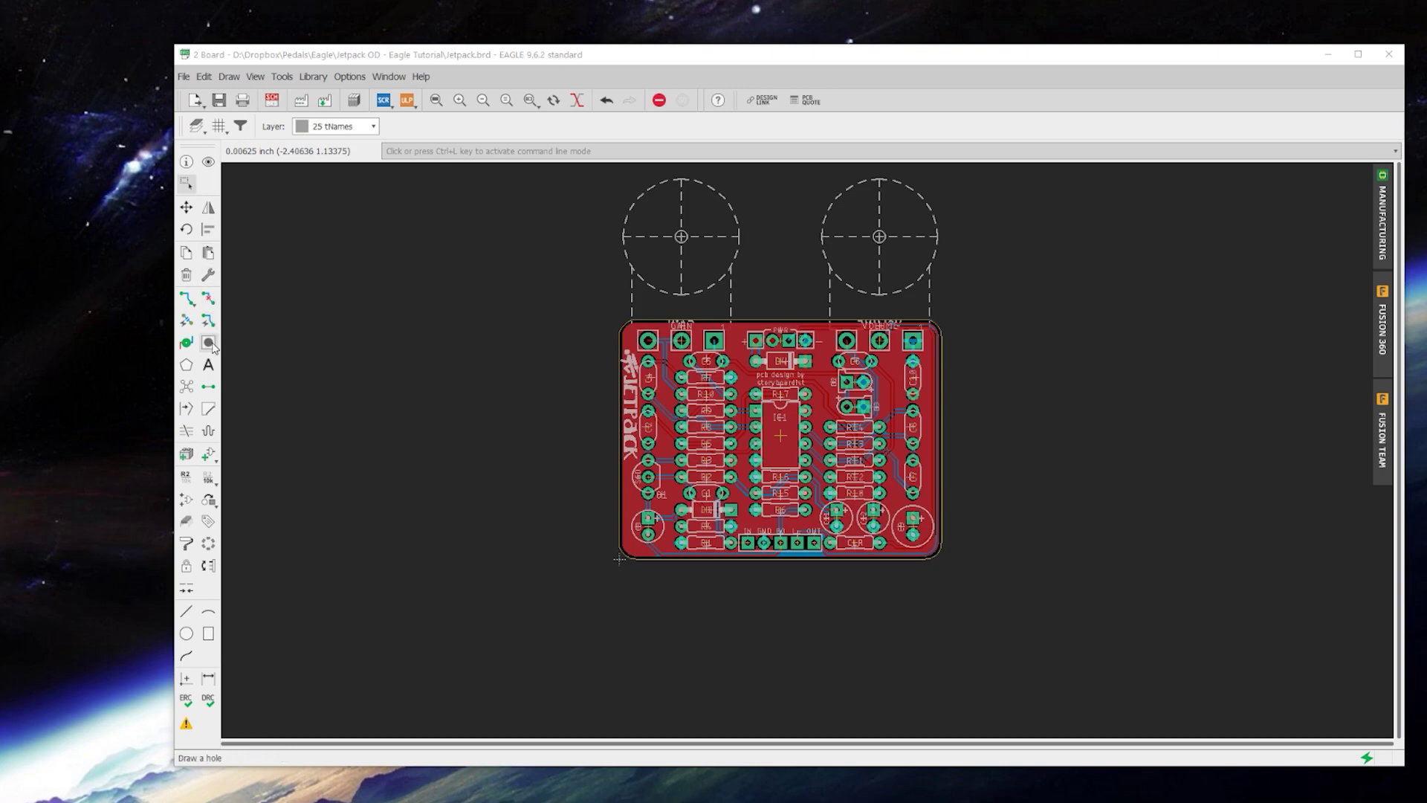
left_click(208, 459)
left_click_drag(204, 290, 730, 302)
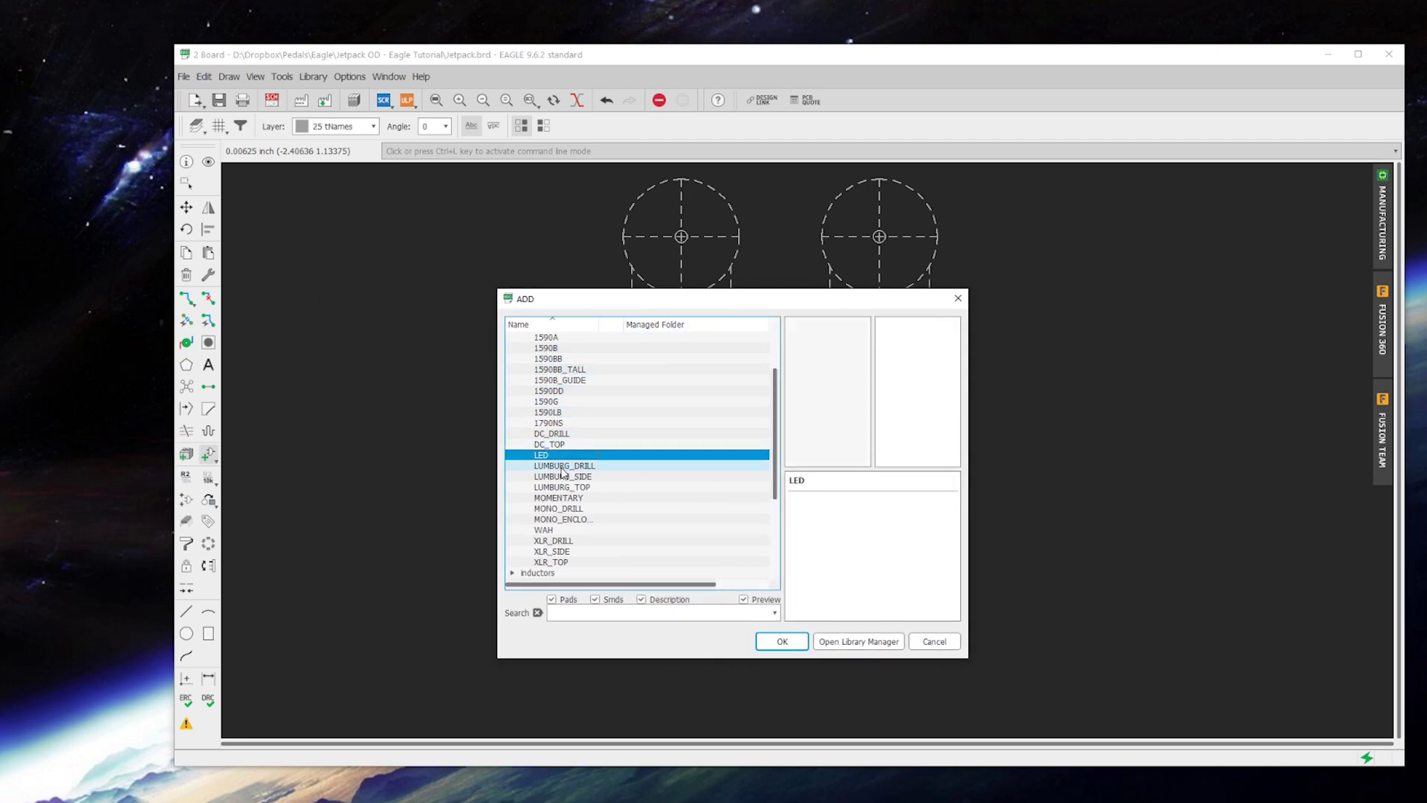
scroll(562, 473, "up", 3)
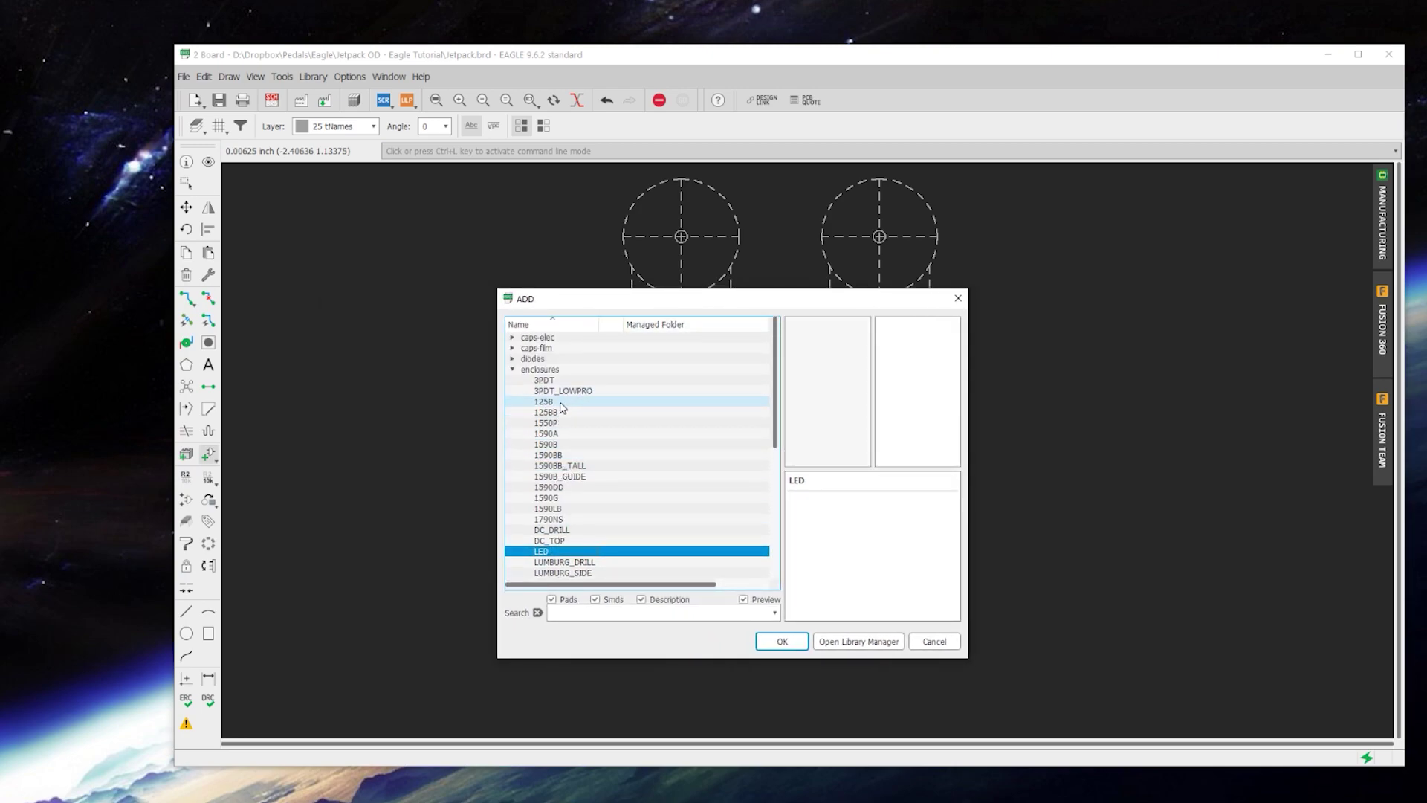
left_click(560, 446)
left_click(799, 645)
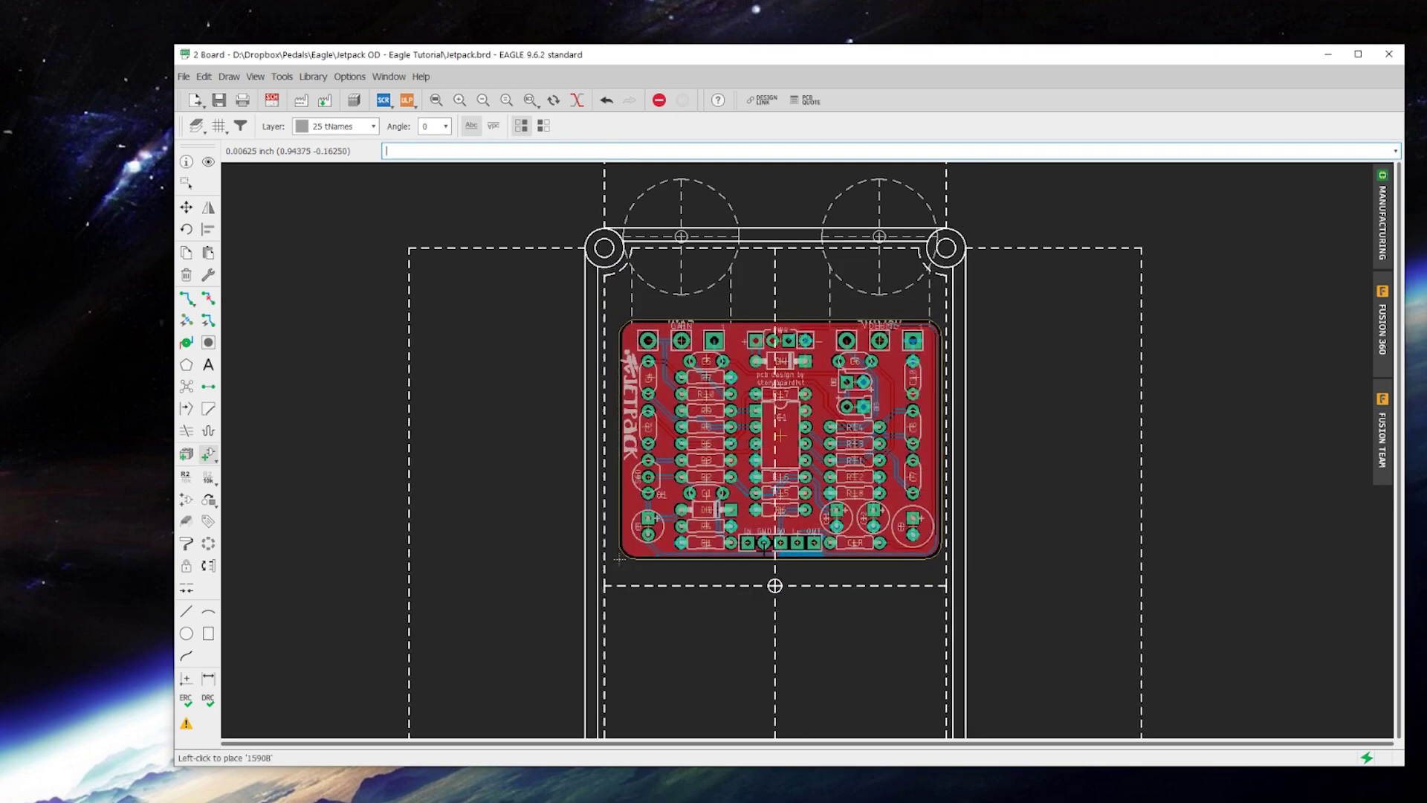
scroll(756, 513, "down", 2)
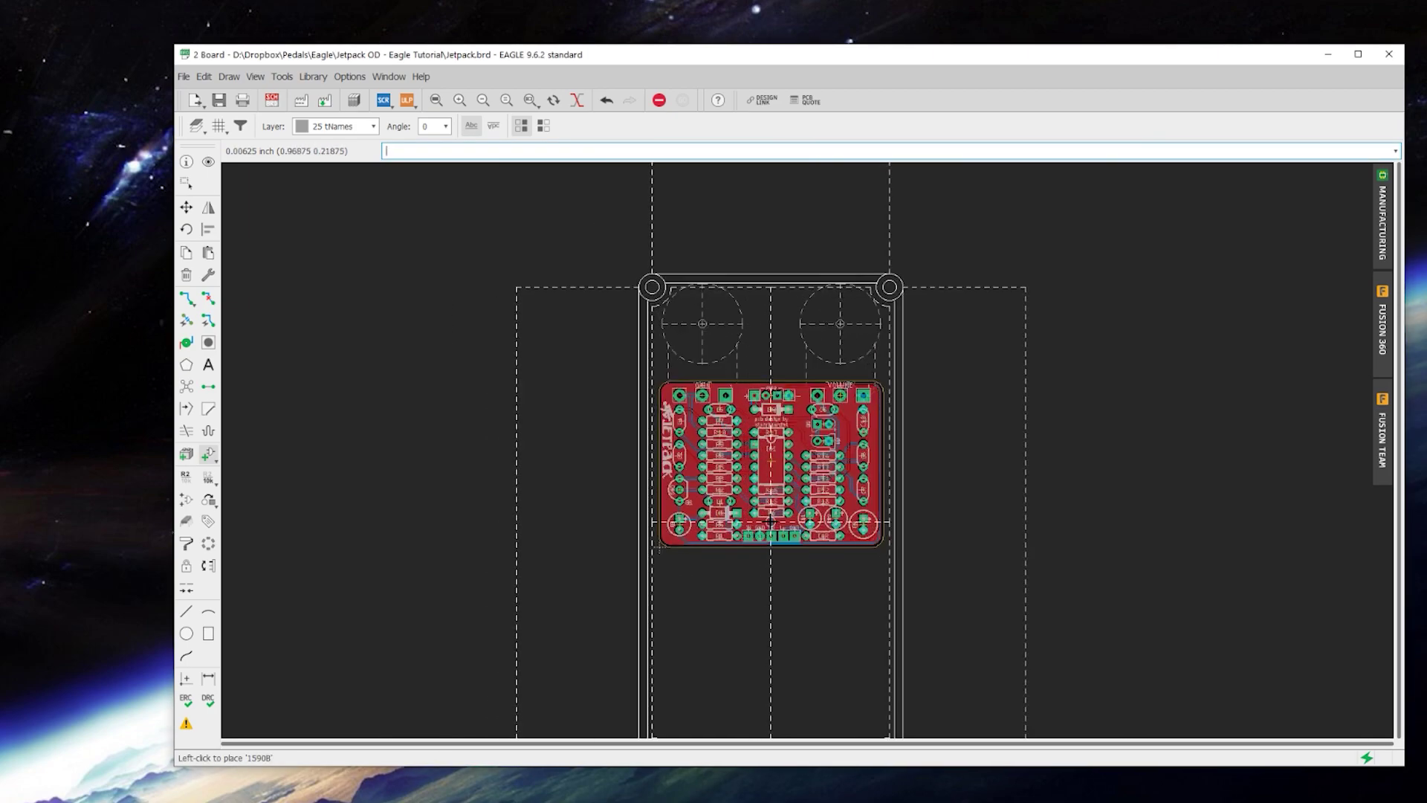
scroll(769, 509, "up", 2)
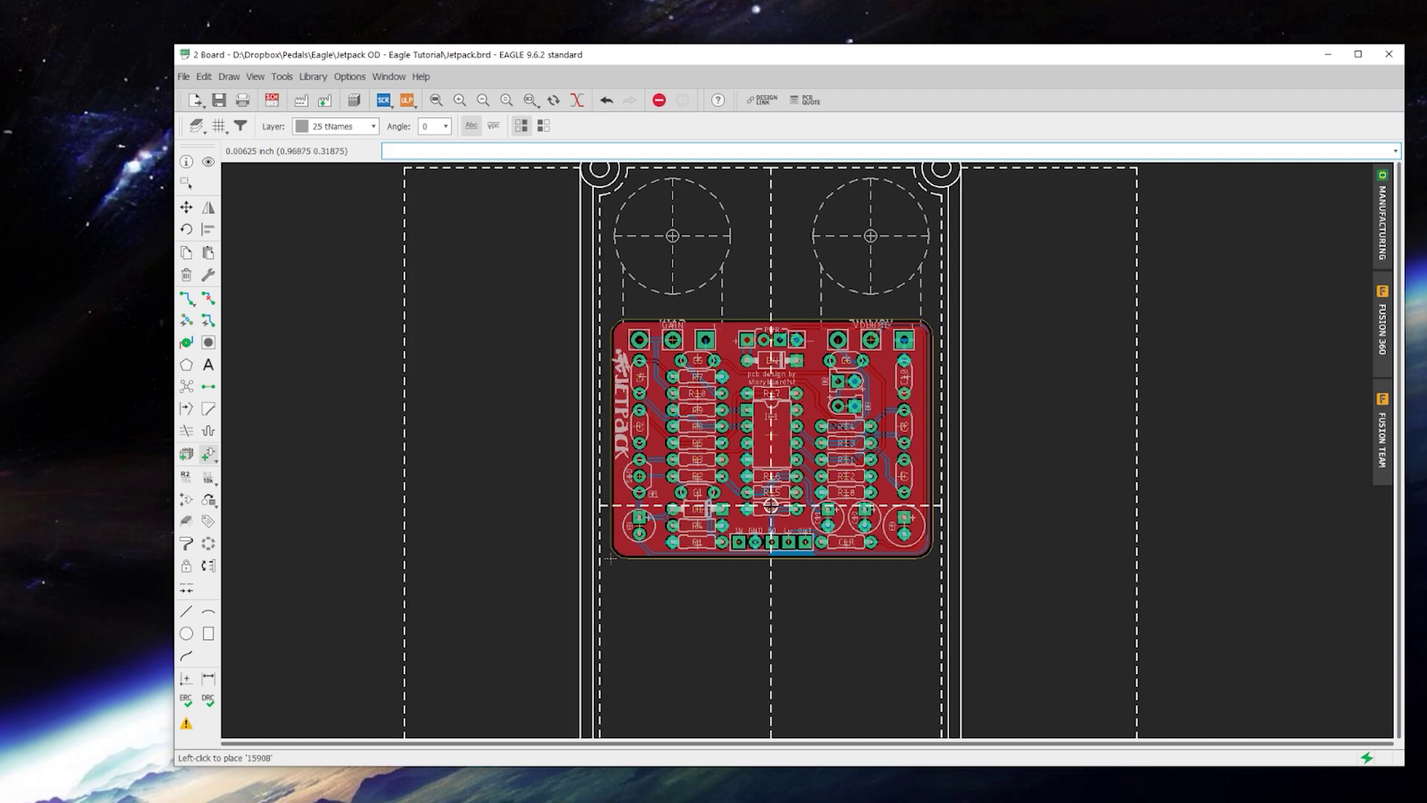
scroll(771, 505, "up", 5)
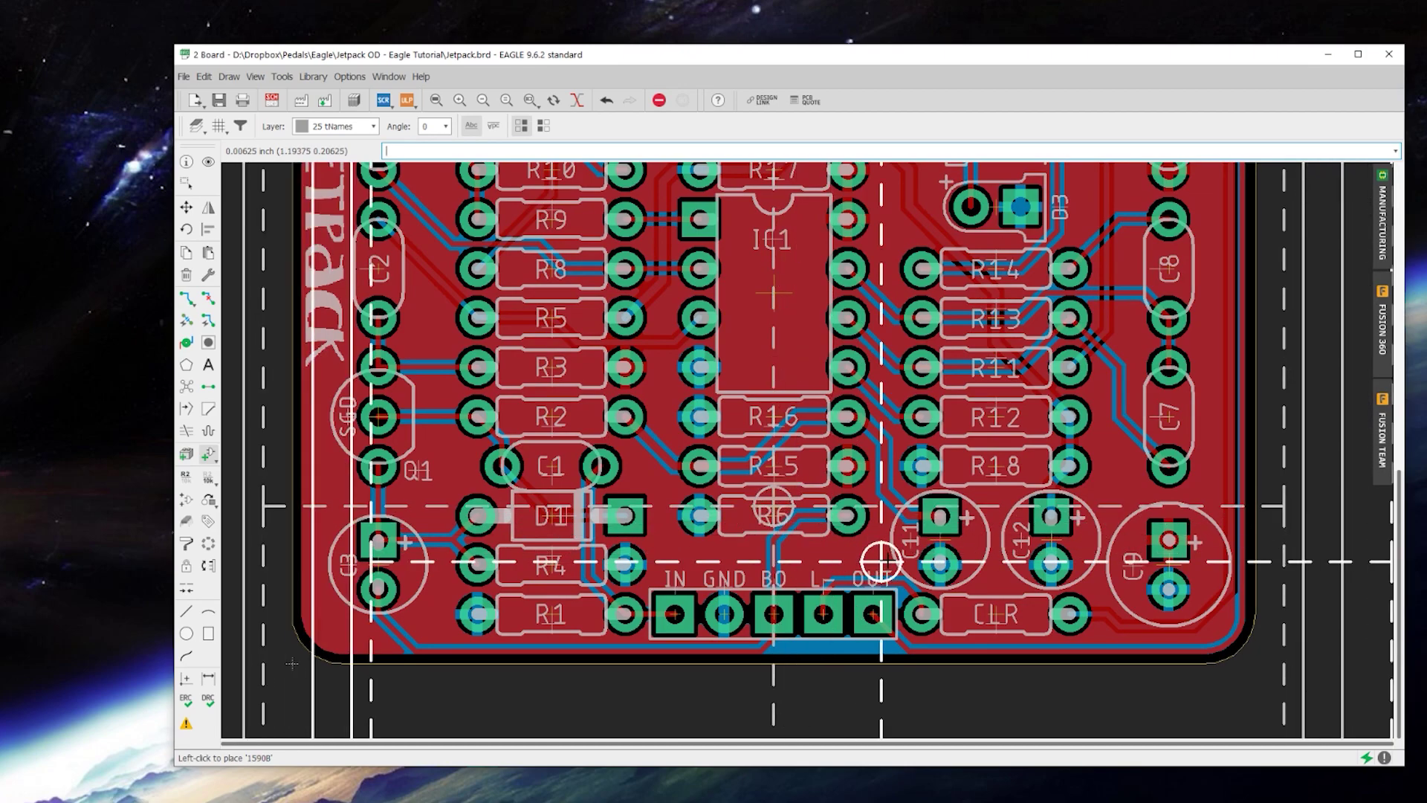
left_click(773, 506)
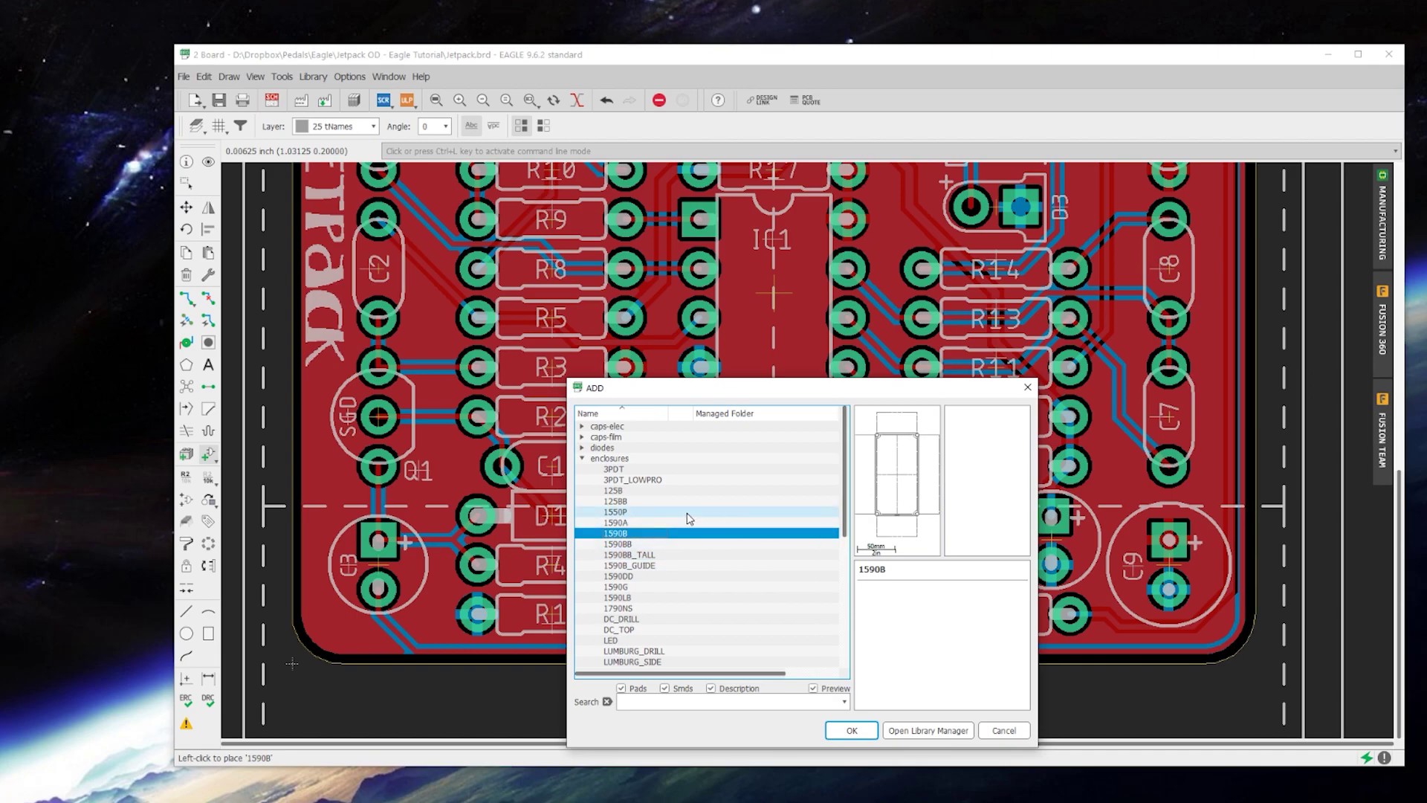
Pick the 3PDT footswitch footprint and zoom in near the bottom of the 1590B outline
left_click(617, 470)
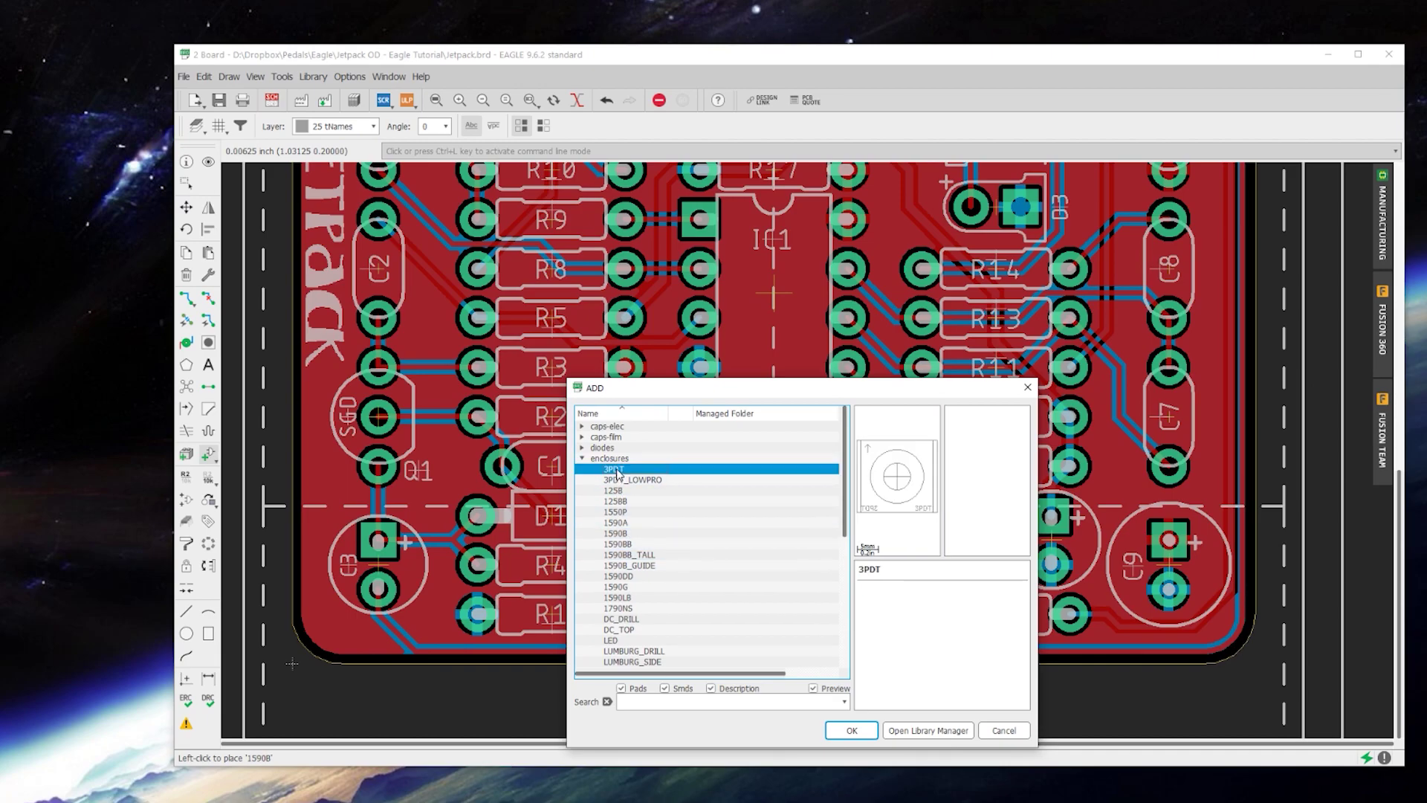
left_click(852, 732)
scroll(781, 446, "down", 5)
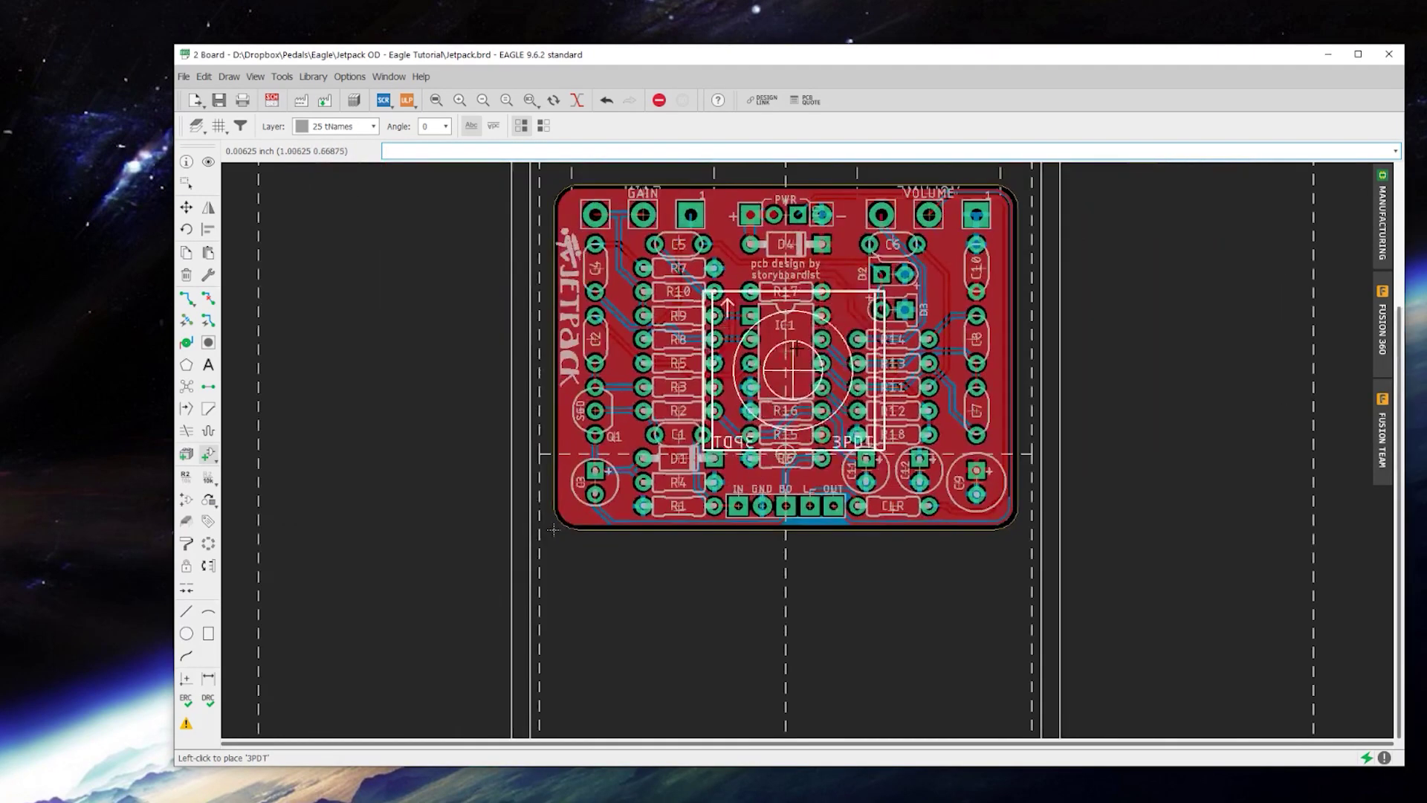
scroll(801, 691, "up", 1)
scroll(801, 692, "up", 3)
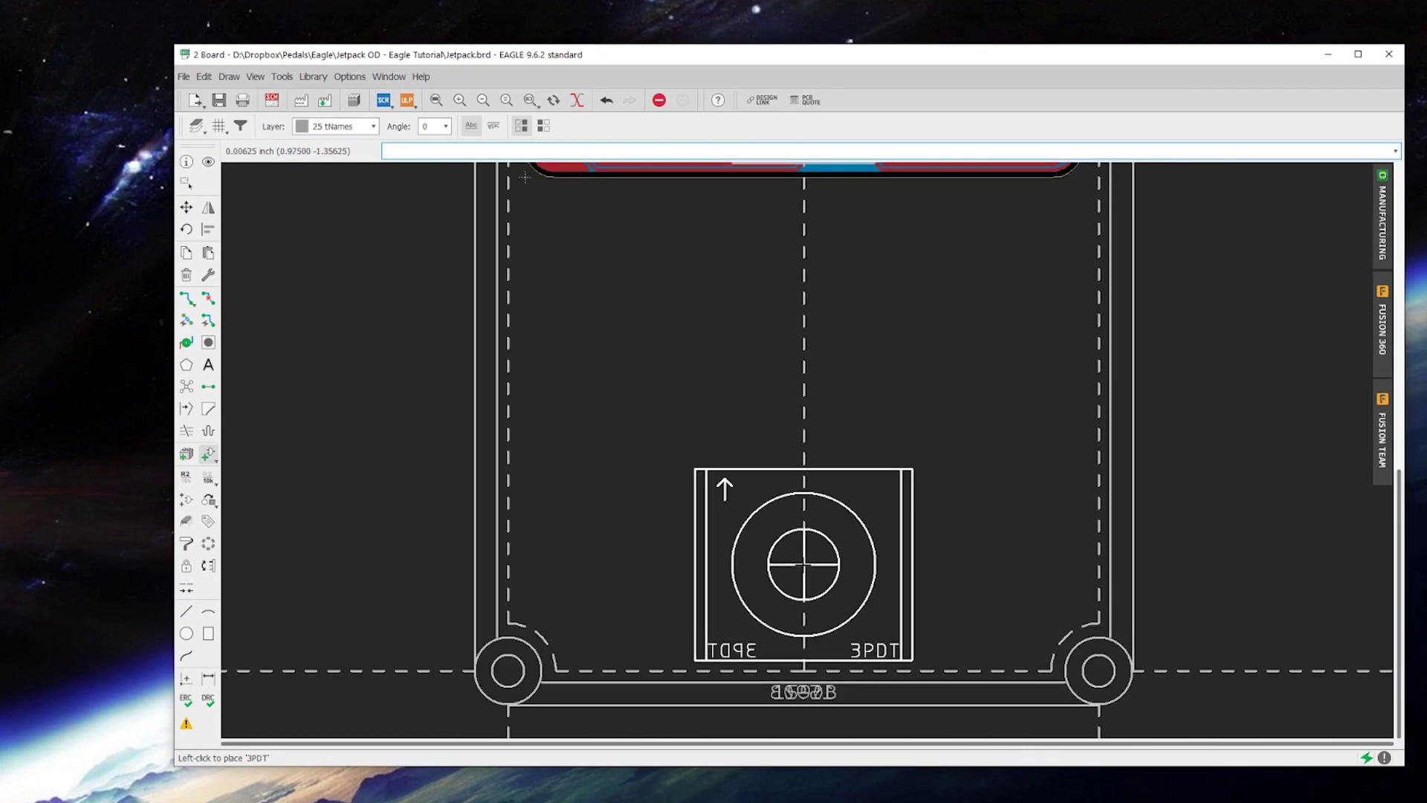
Drop the 3PDT footswitch at the enclosure bottom, then preview enclosure footprints 125B through 1590BB
left_click(804, 565)
key("Escape")
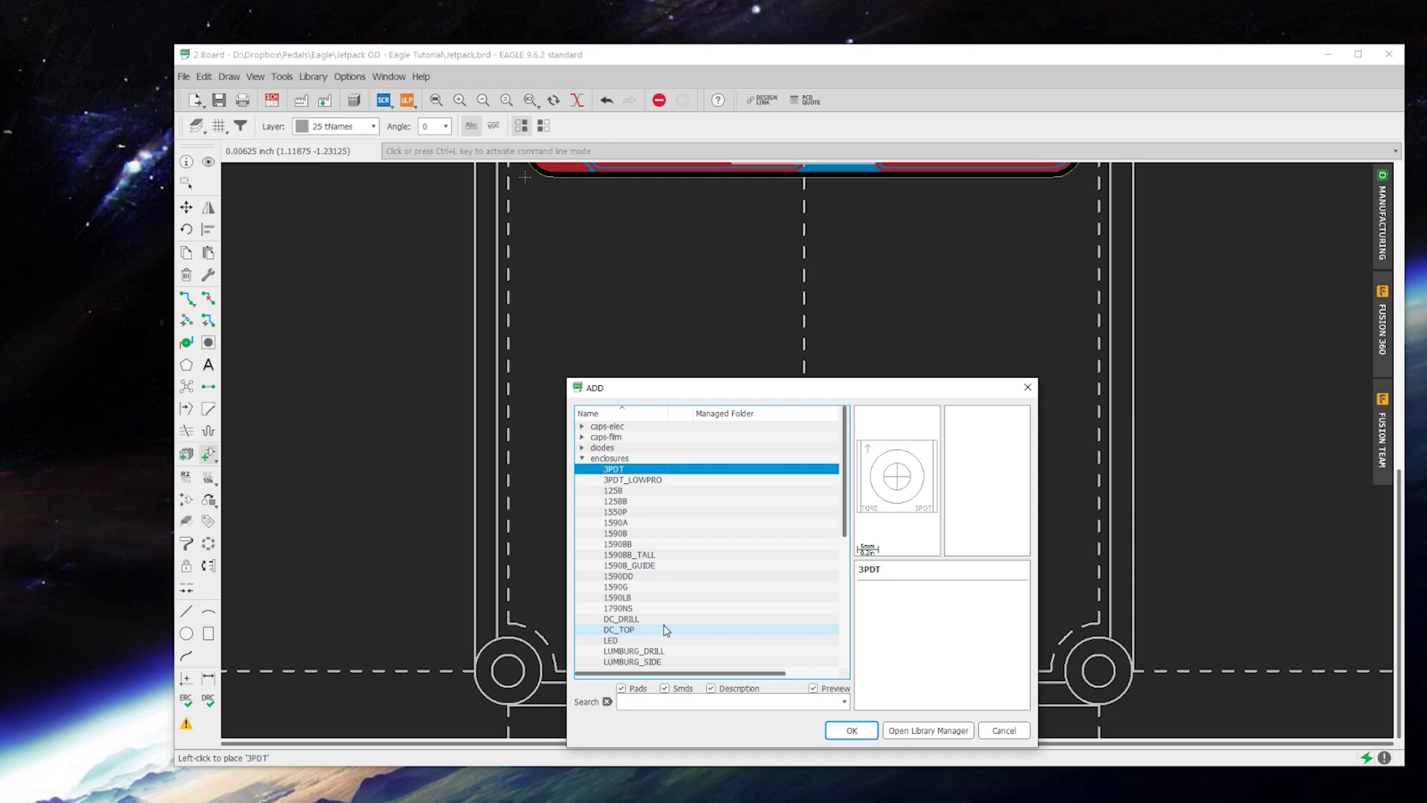
scroll(699, 628, "down", 1)
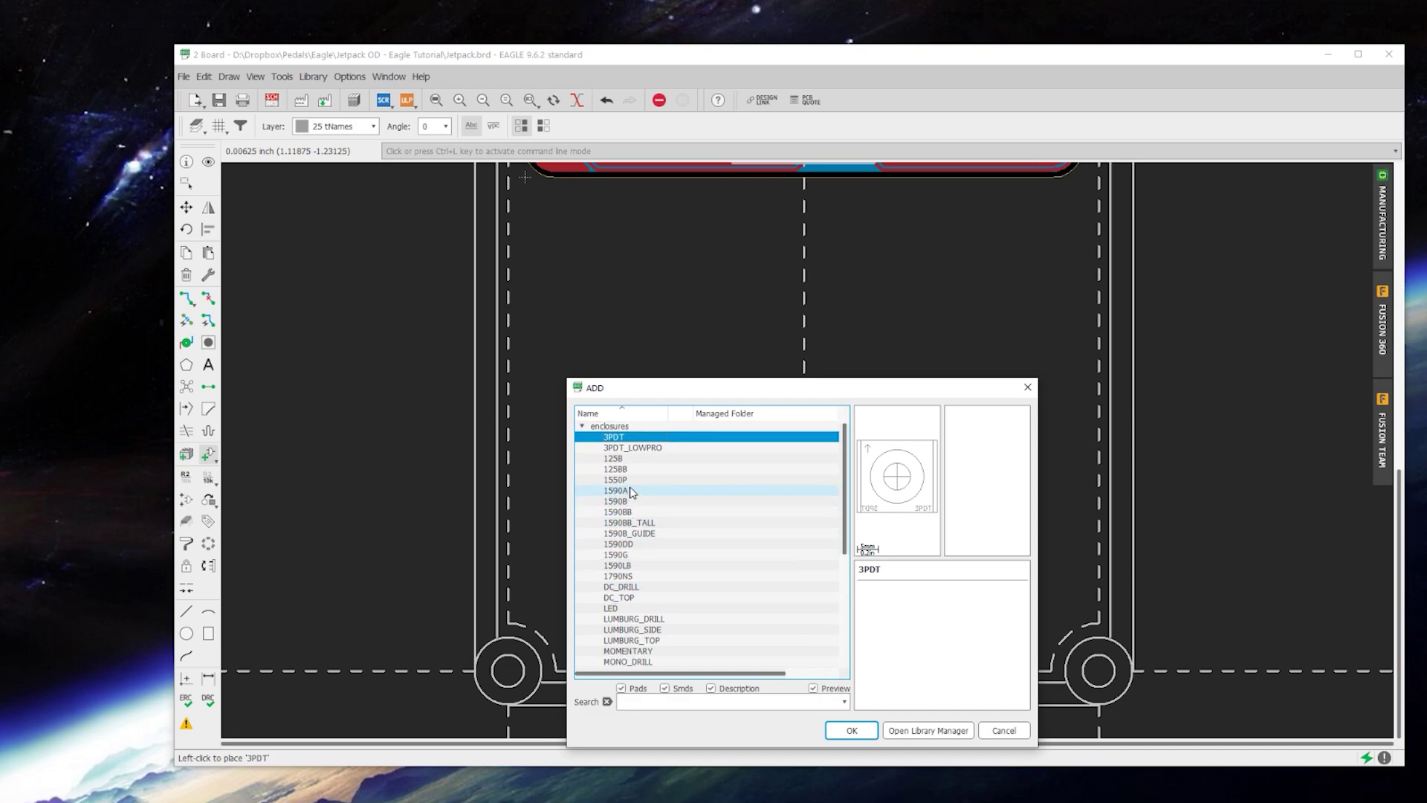
left_click(624, 458)
left_click(625, 469)
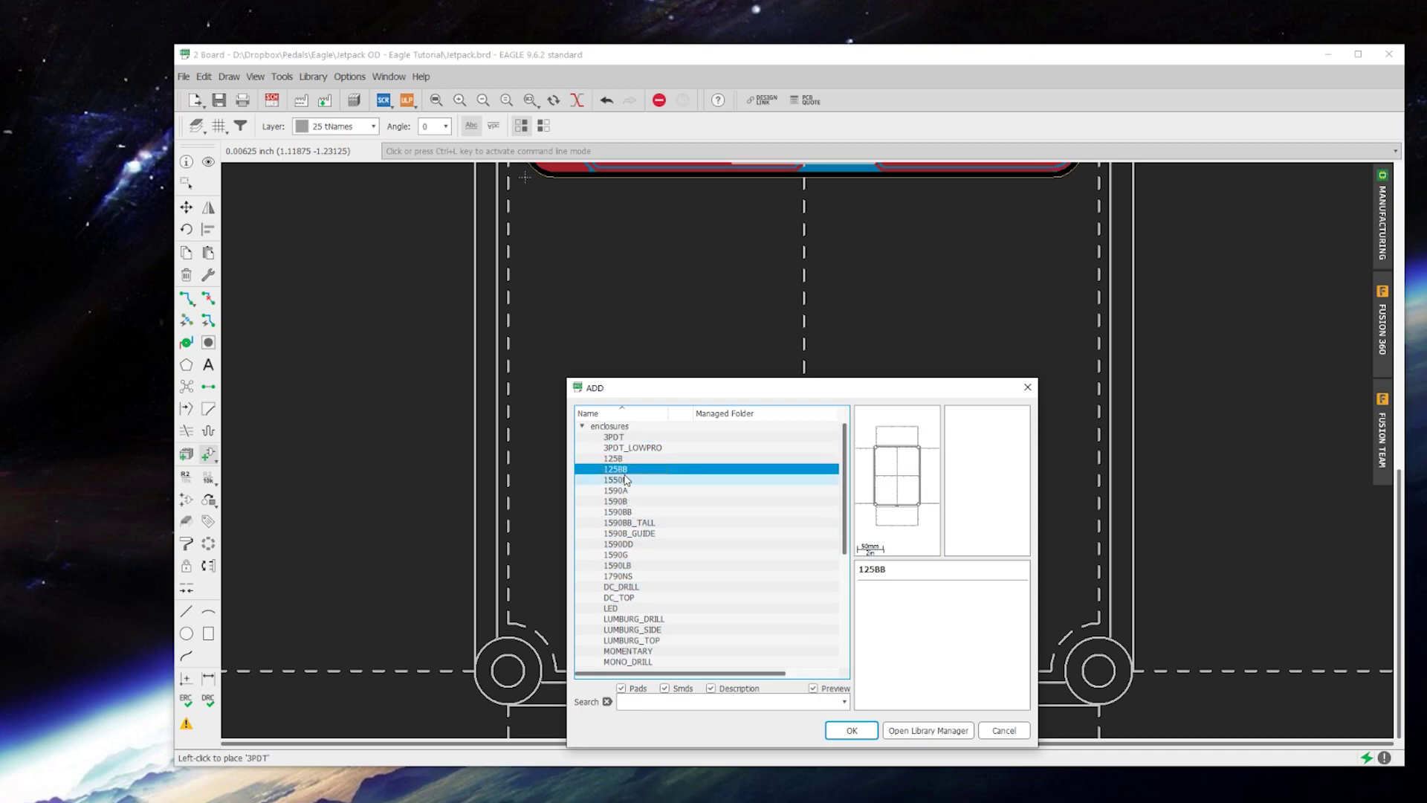
left_click(625, 479)
left_click(626, 490)
left_click(628, 502)
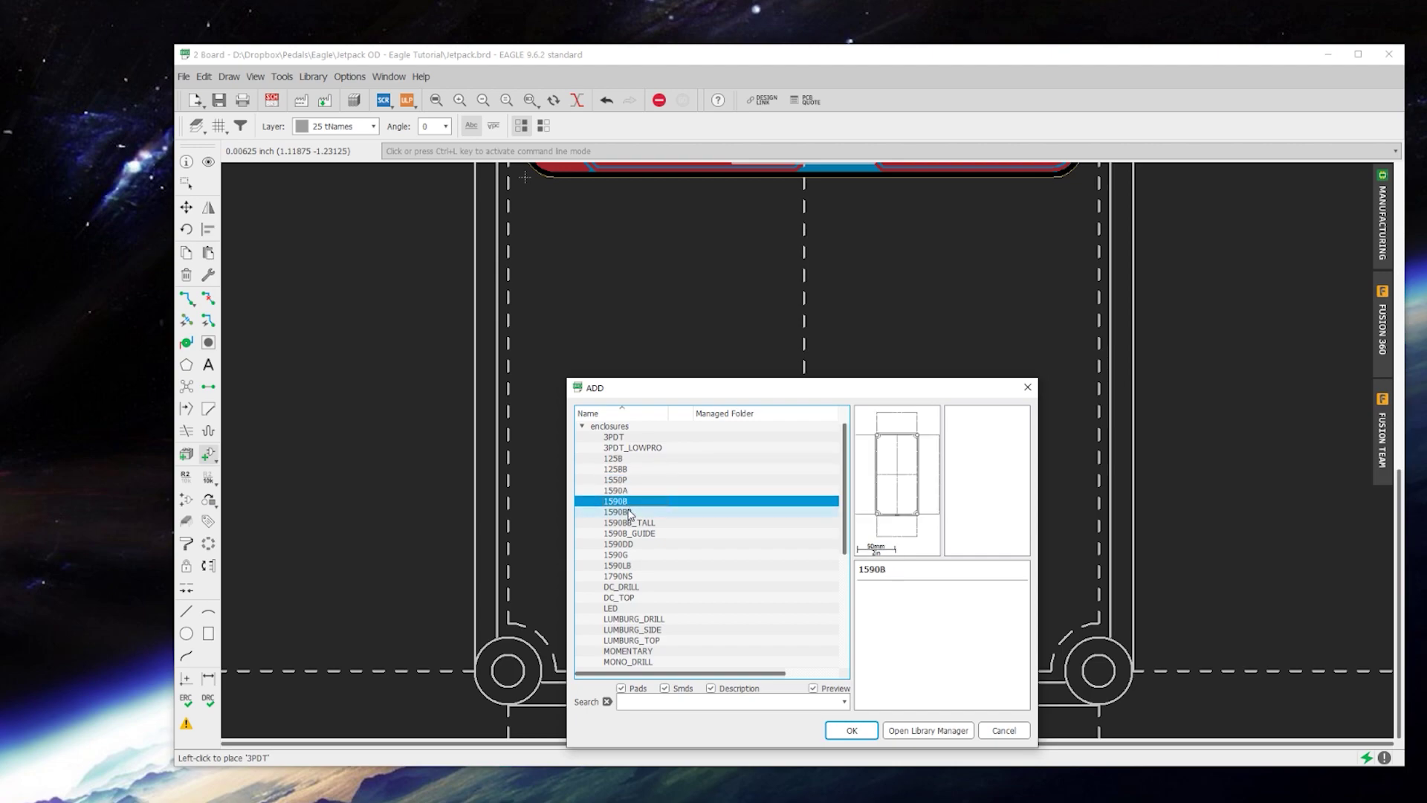
left_click(630, 512)
Preview the Lumburg, DC and mono jack footprints and select MONO_ENCLOSED
scroll(666, 608, "down", 2)
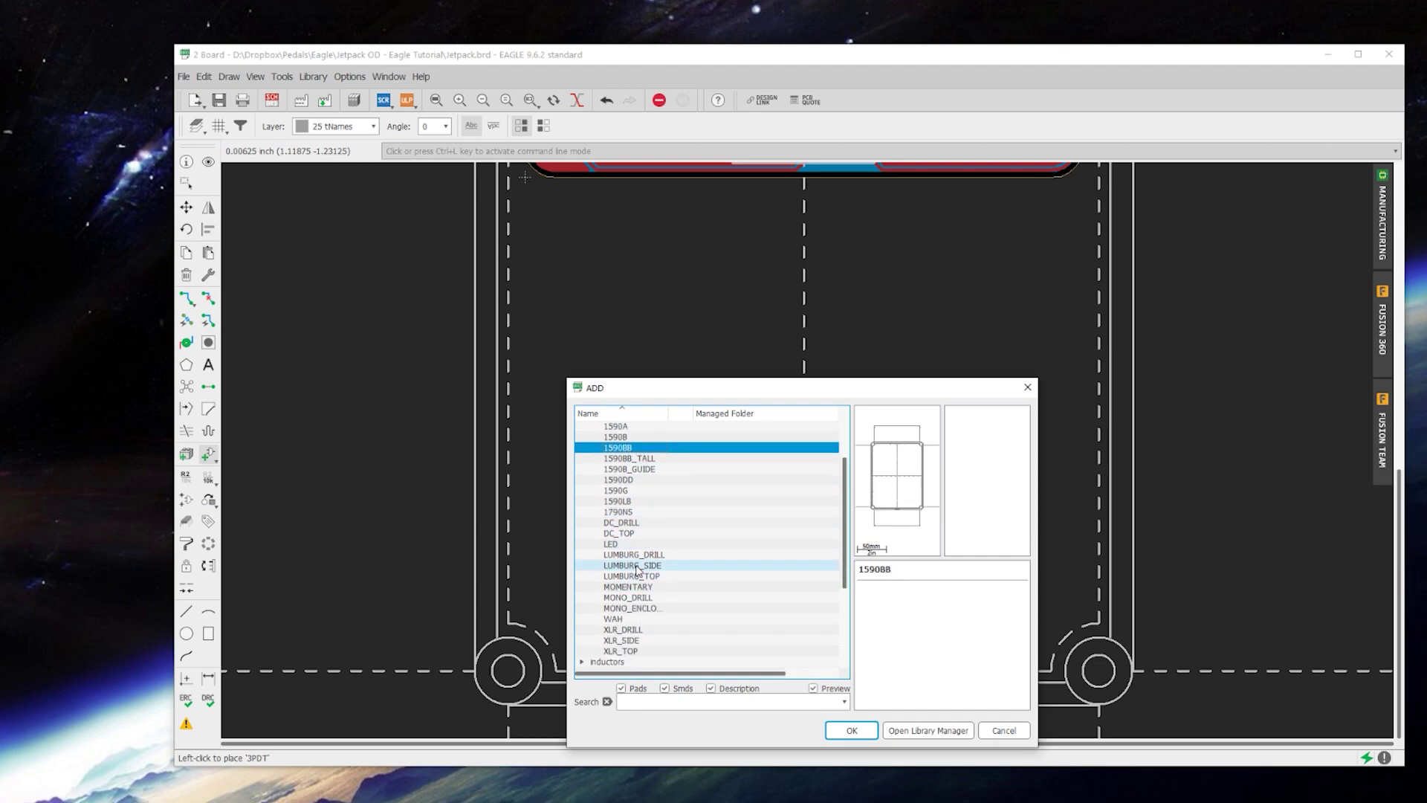
left_click(639, 556)
left_click(639, 566)
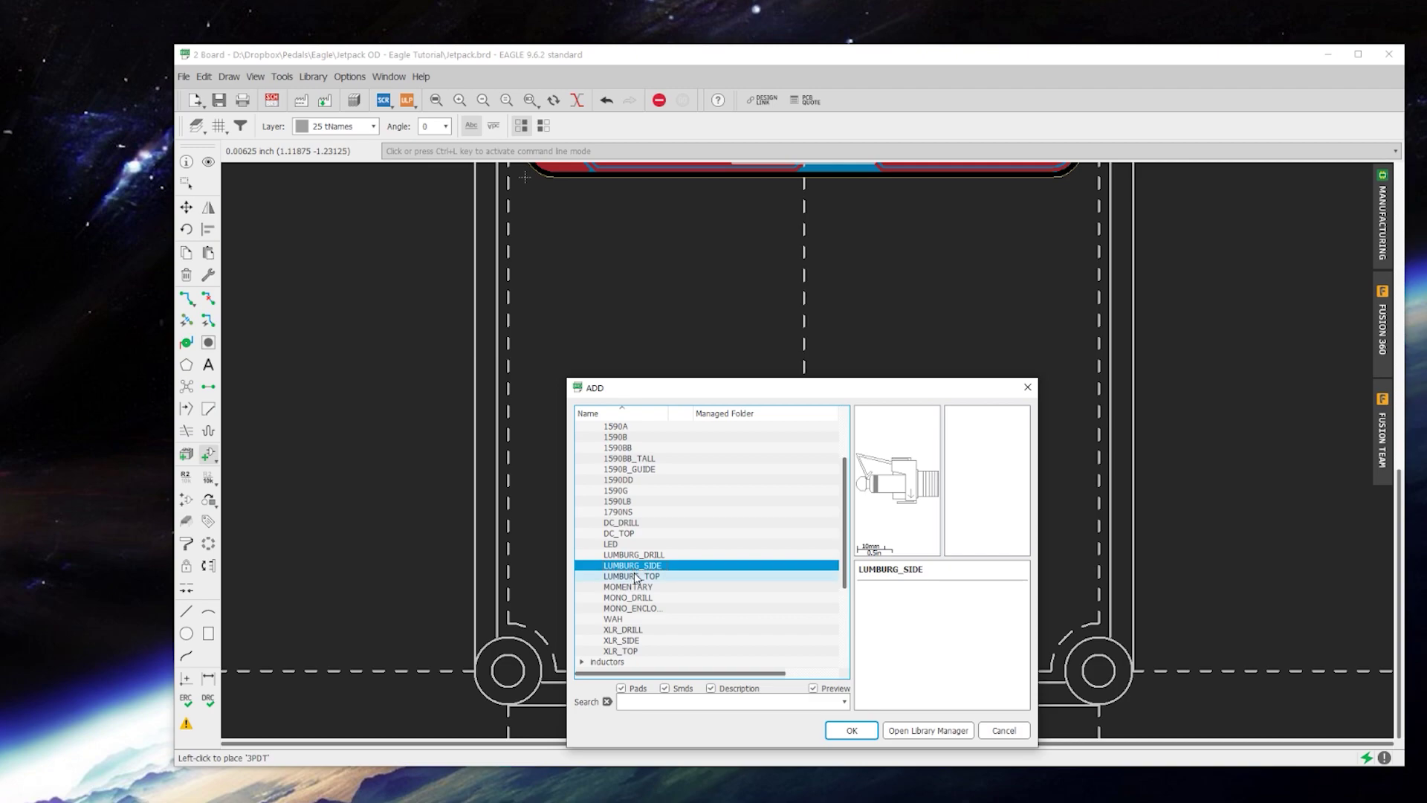
left_click(637, 576)
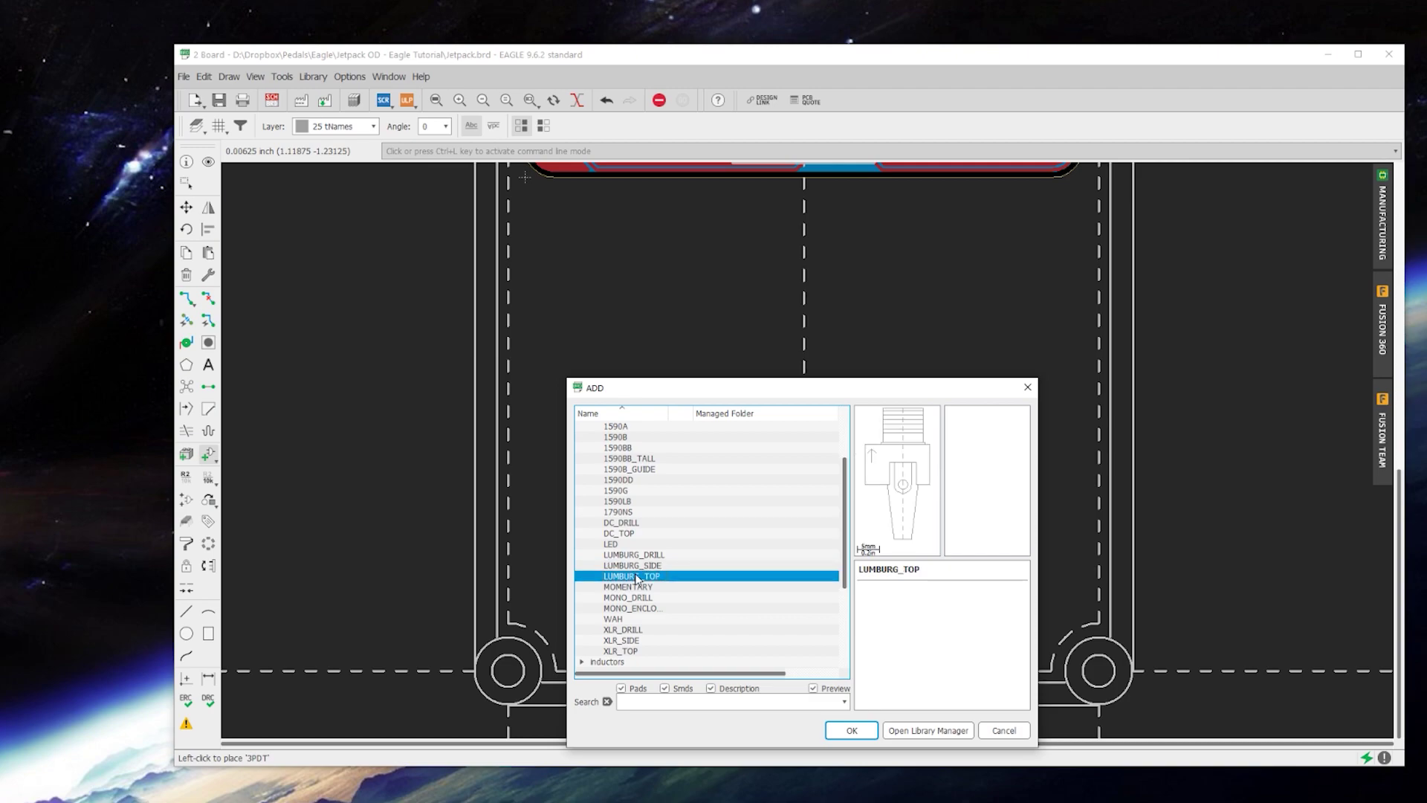
left_click(629, 523)
left_click(629, 534)
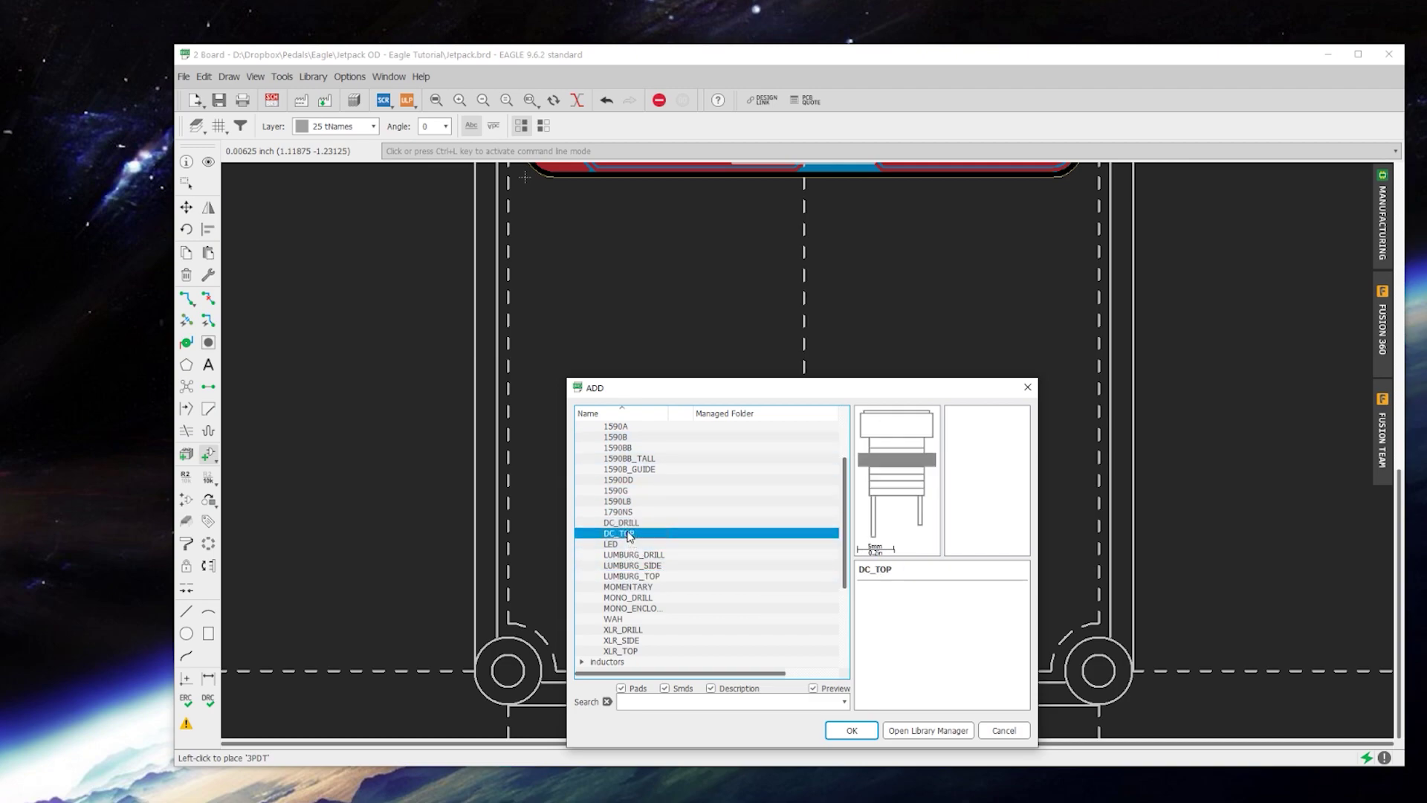
left_click(639, 599)
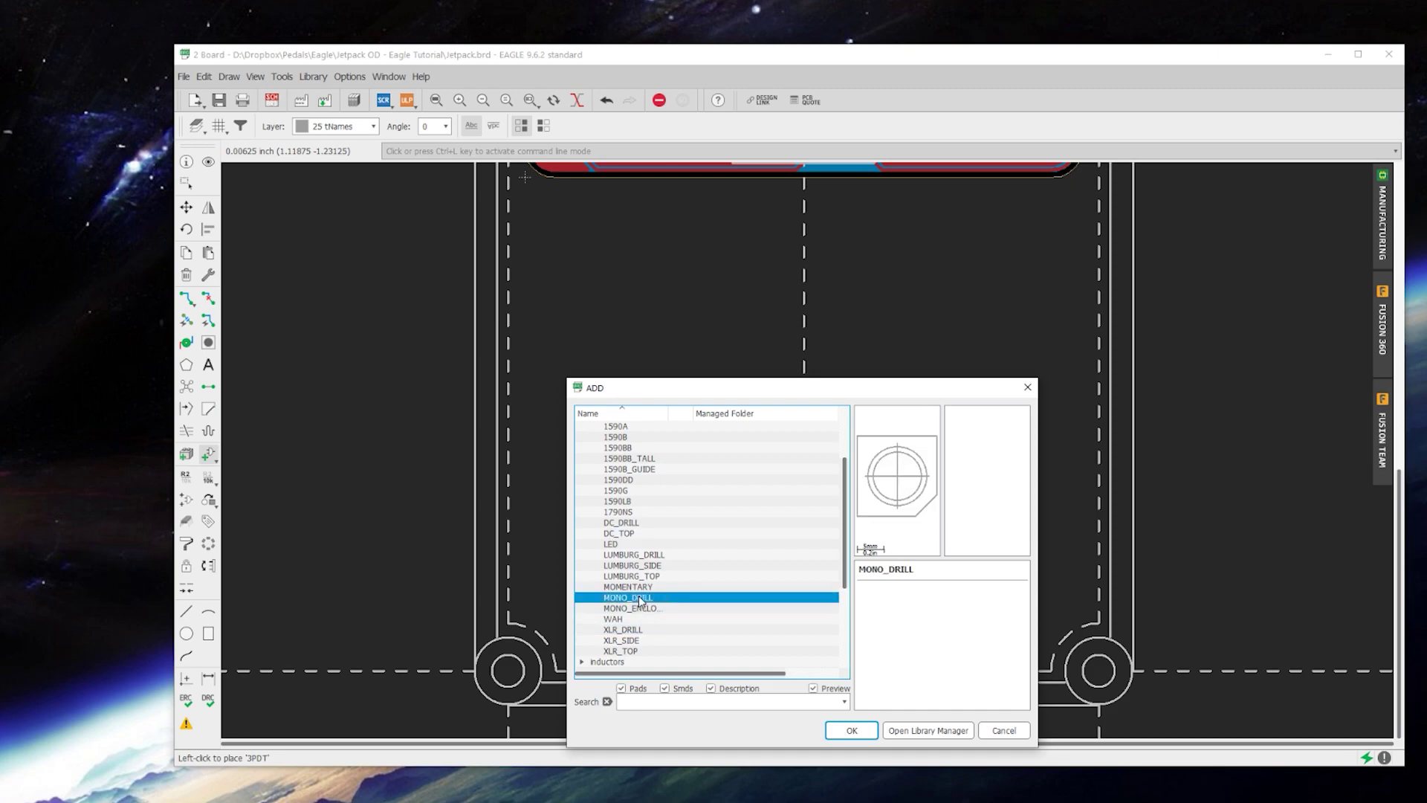
left_click(637, 610)
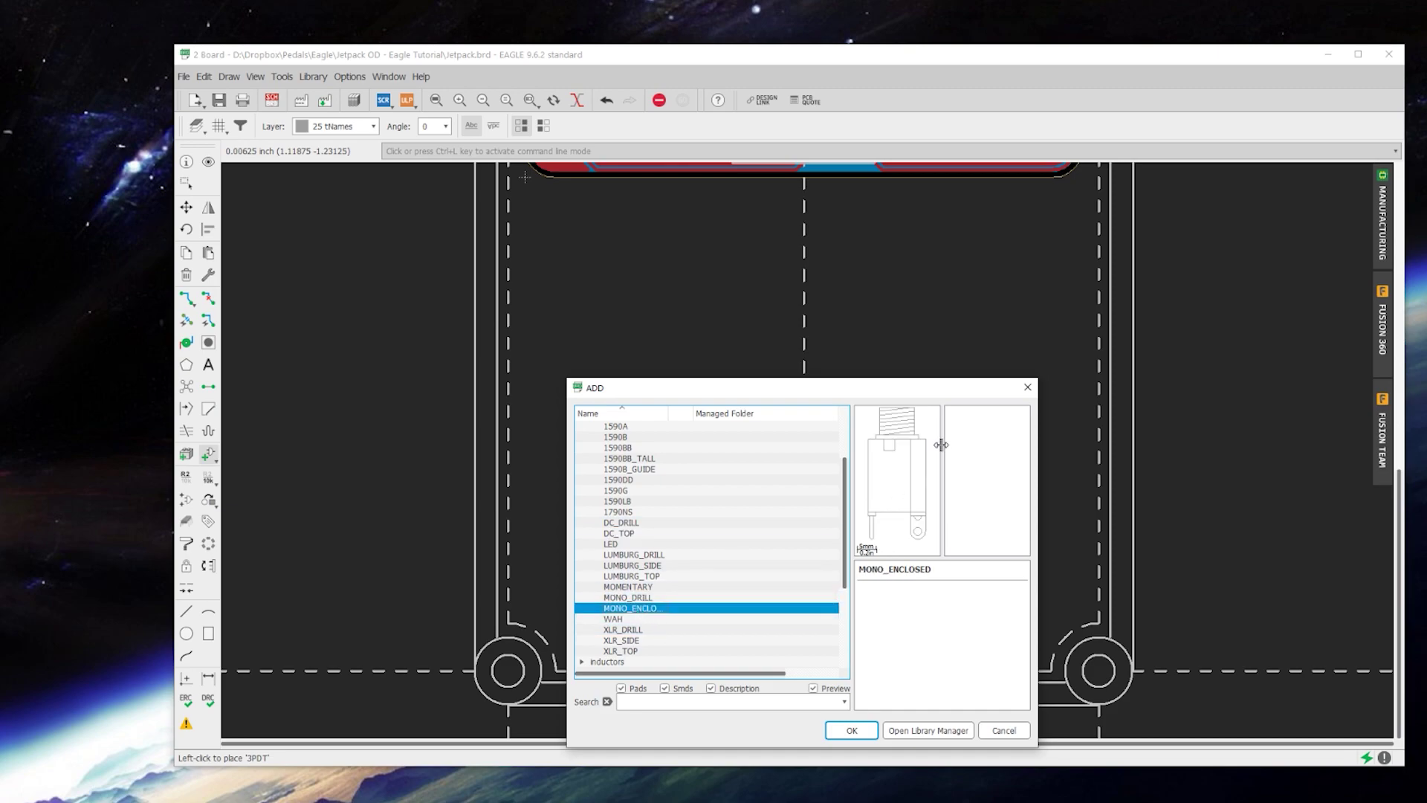
Place MONO_ENCLOSED jacks on the enclosure sides, rotated 90° on the left and 270° on the right
left_click(853, 730)
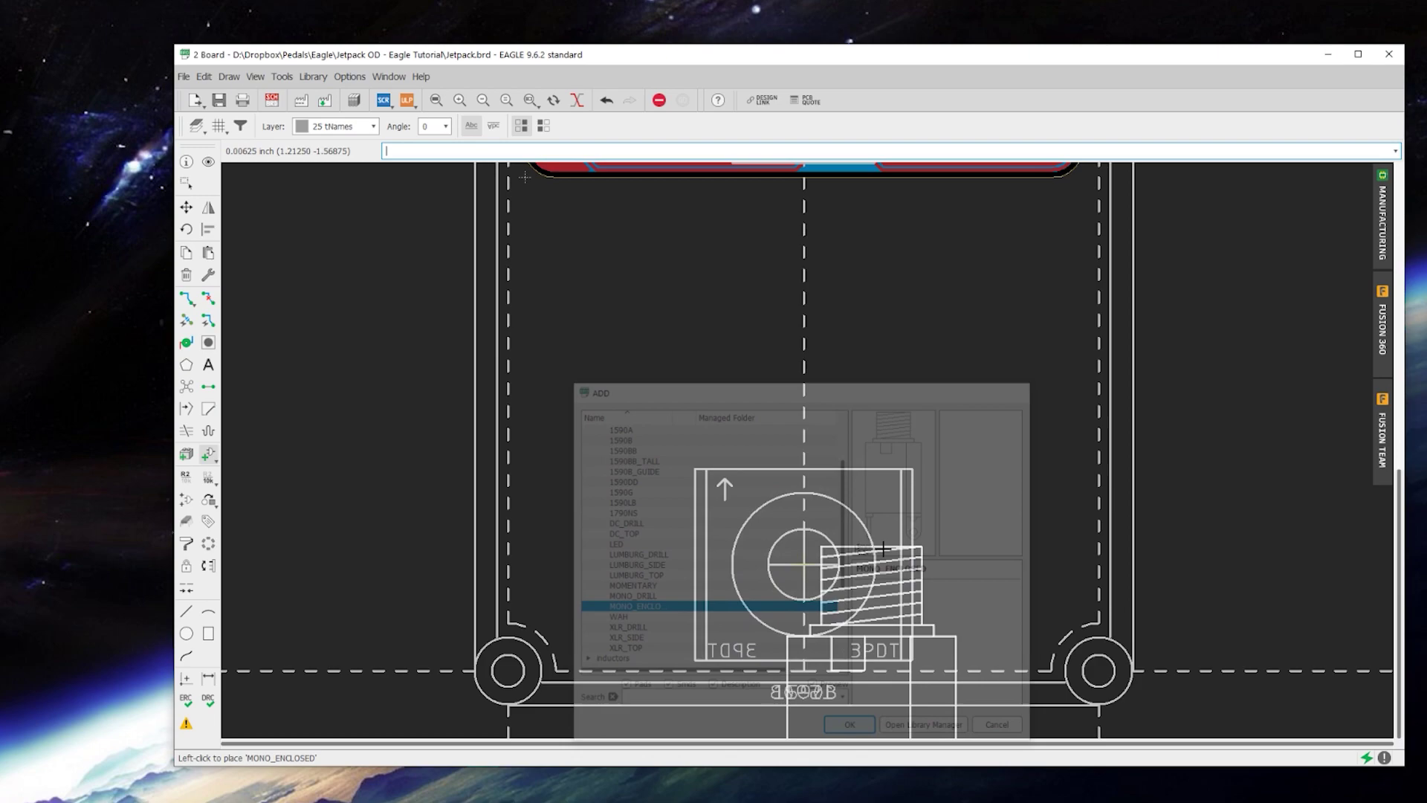
right_click(884, 267)
scroll(855, 335, "down", 2)
scroll(773, 252, "up", 3)
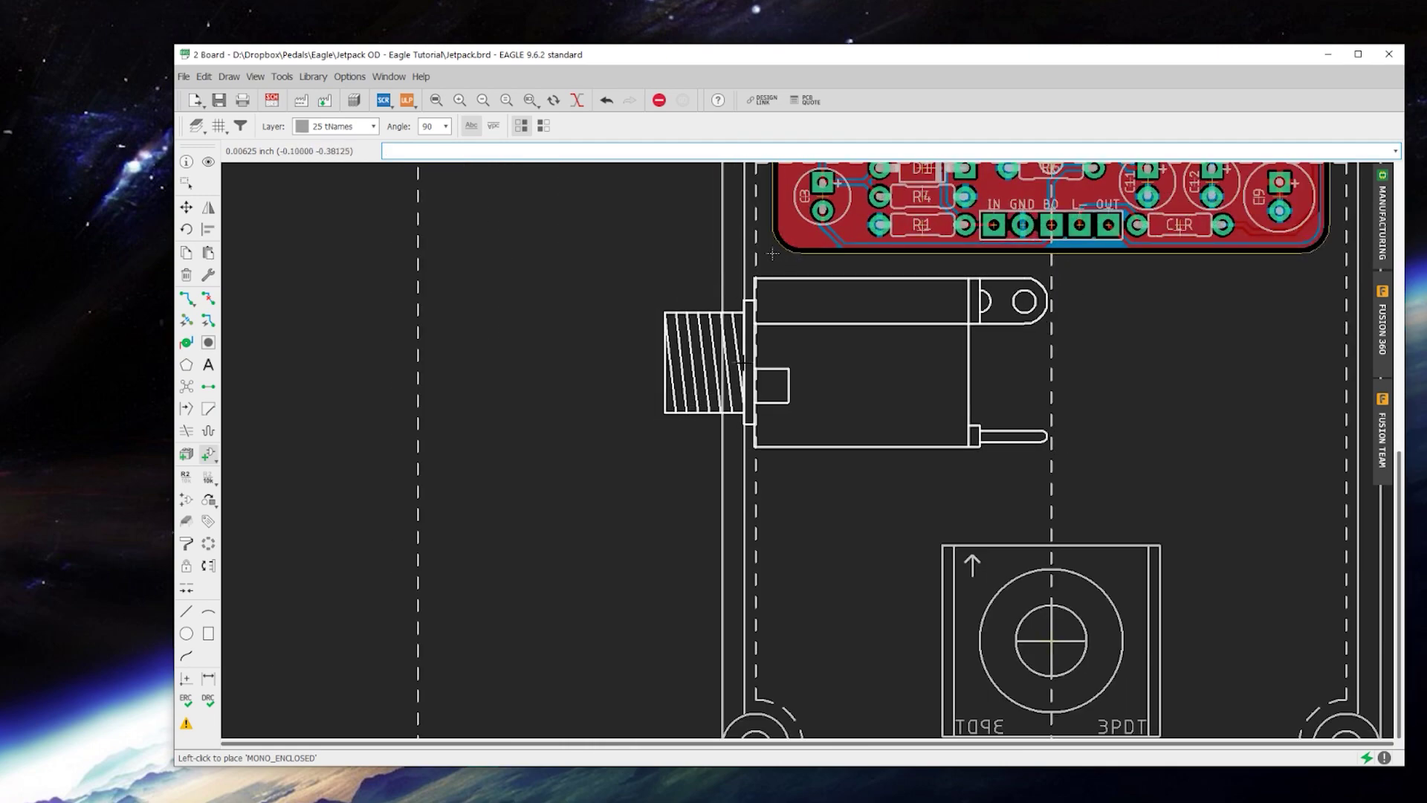
left_click(773, 254)
right_click(855, 342)
right_click(855, 342)
scroll(1026, 397, "down", 3)
scroll(1027, 397, "up", 3)
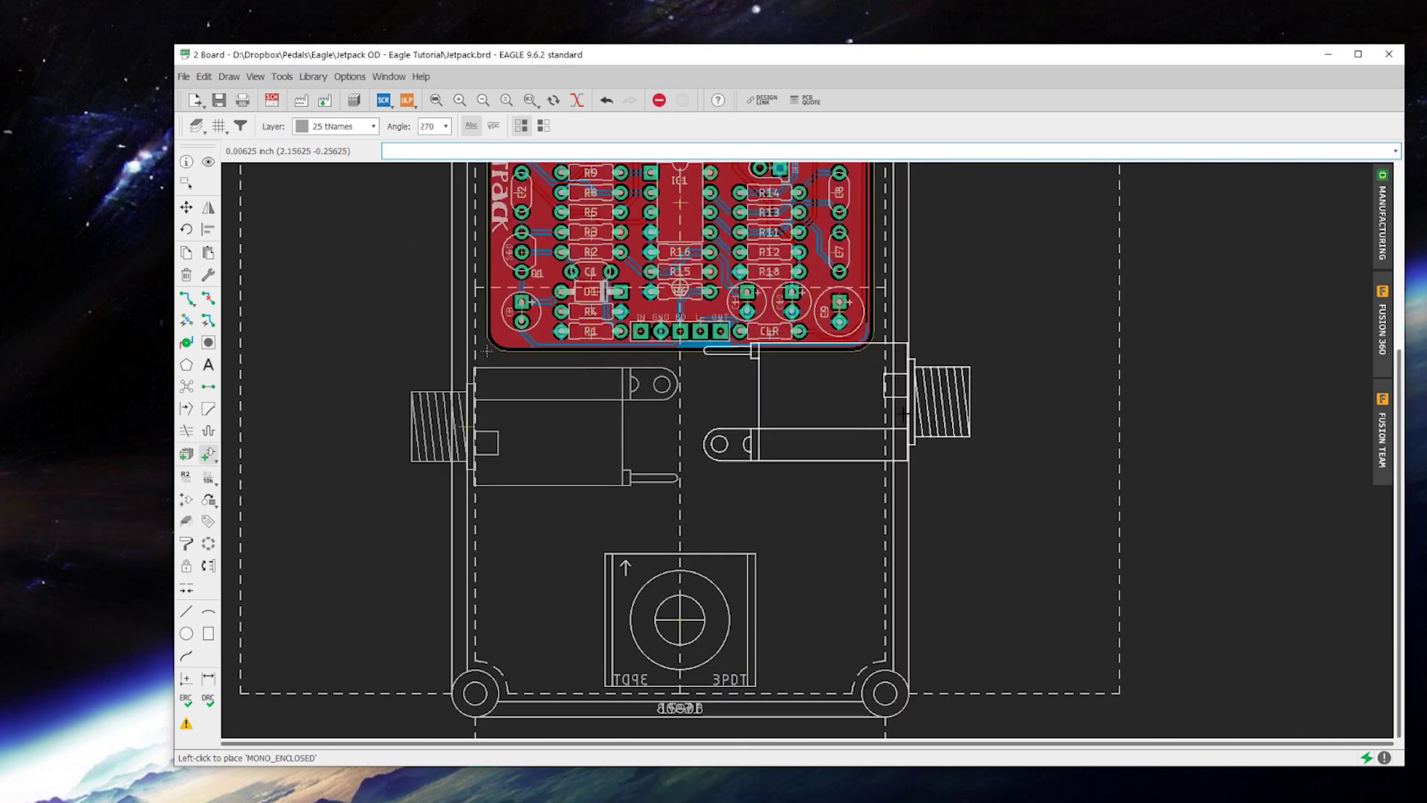
scroll(892, 428, "up", 3)
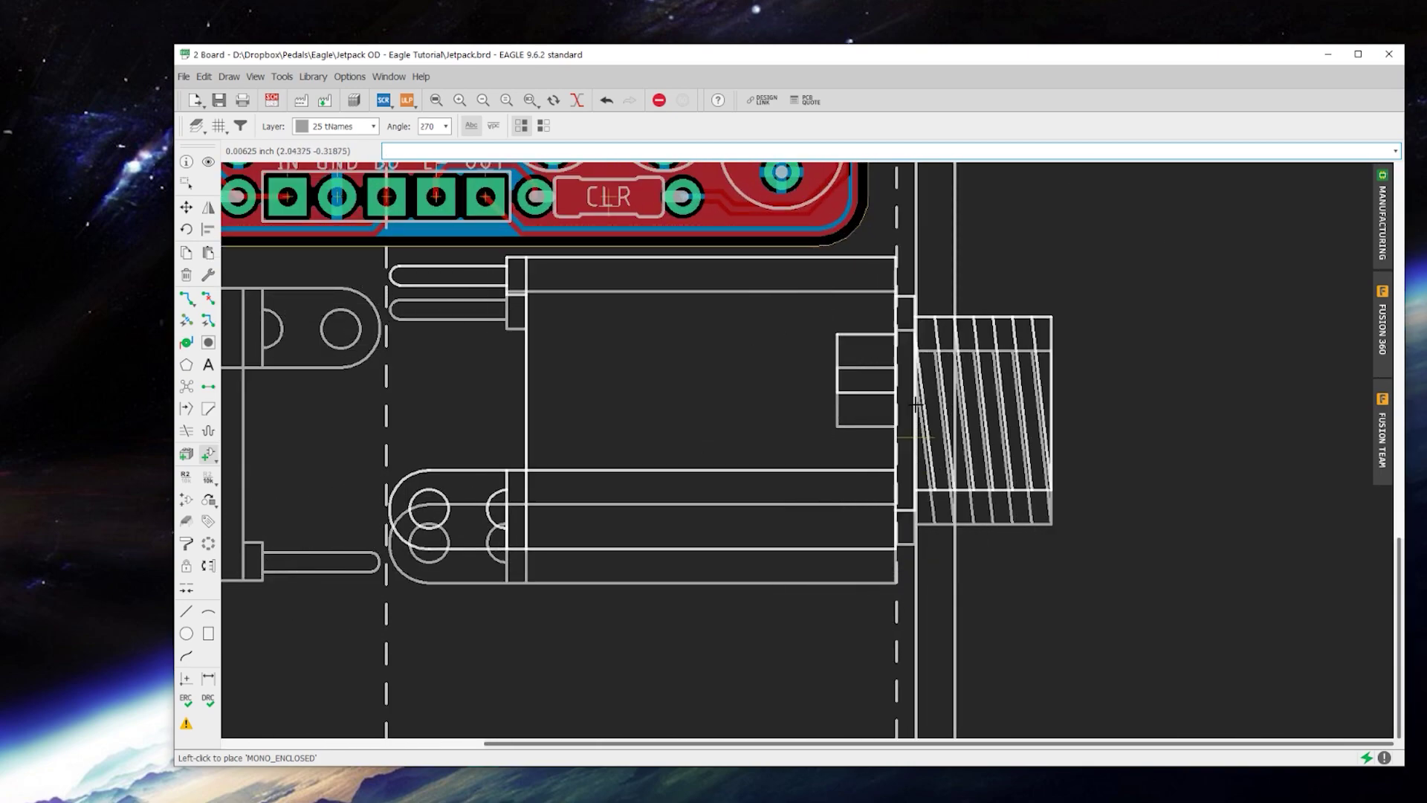
key("Escape")
Add a MONO_DRILL hole mark beside the right jack
left_click(634, 598)
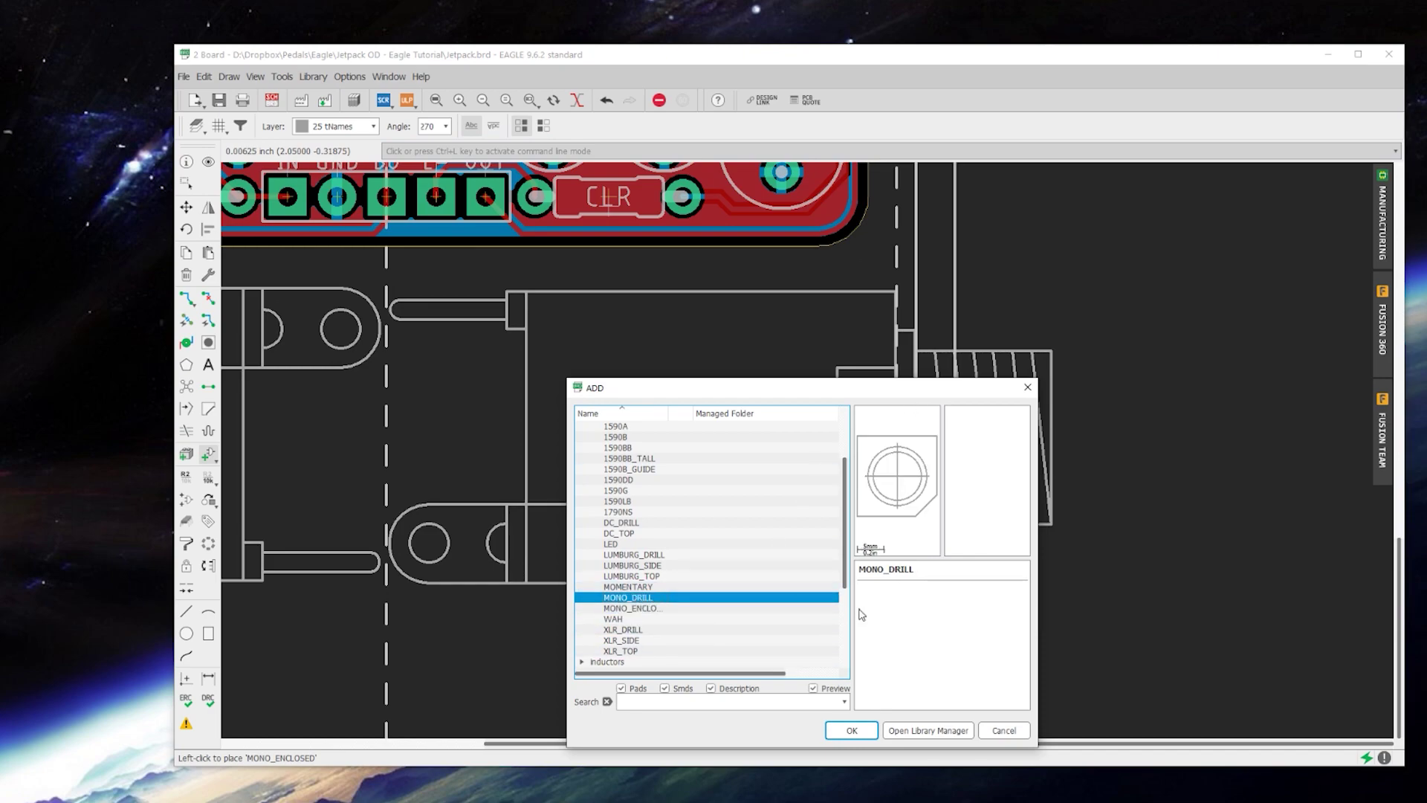
left_click(849, 732)
scroll(731, 597, "down", 3)
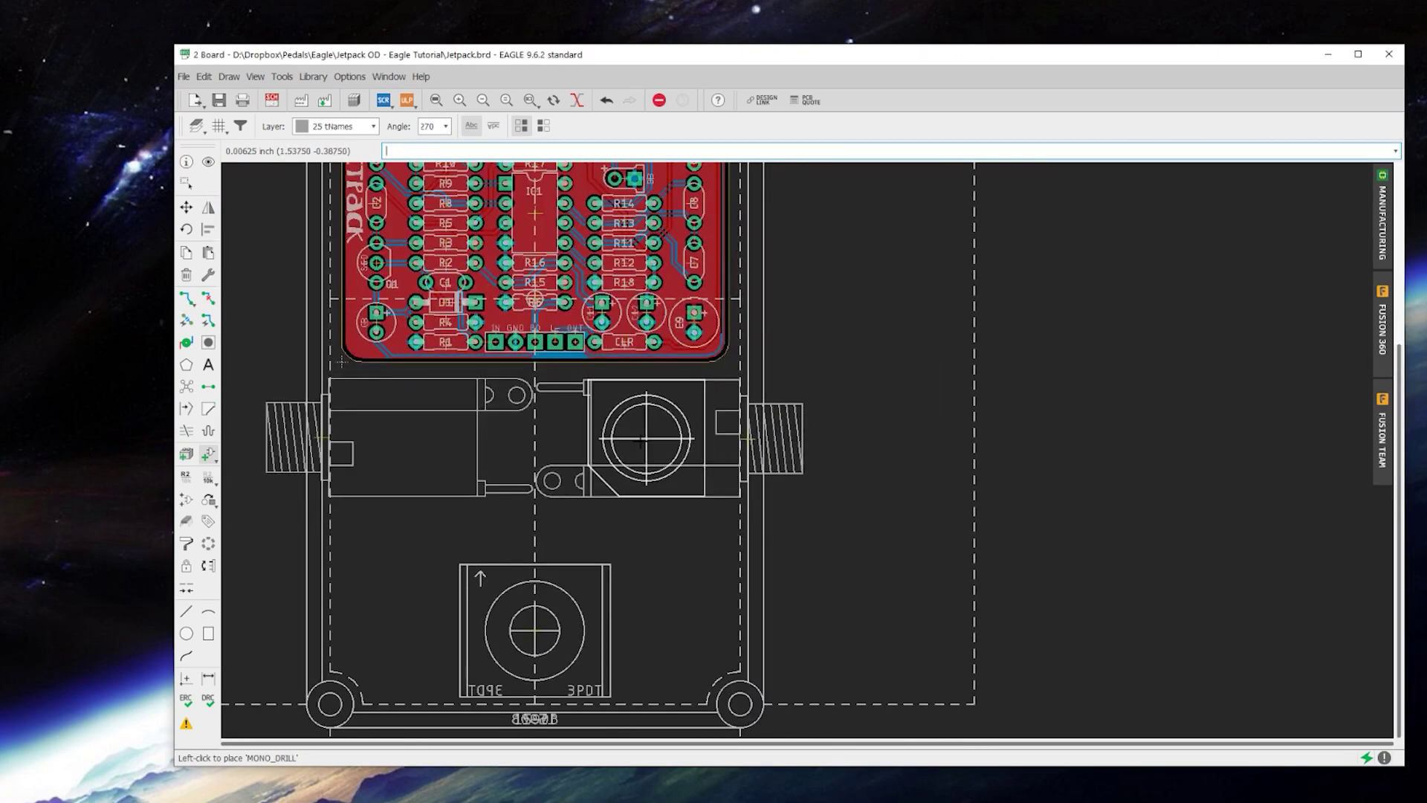
scroll(731, 596, "down", 2)
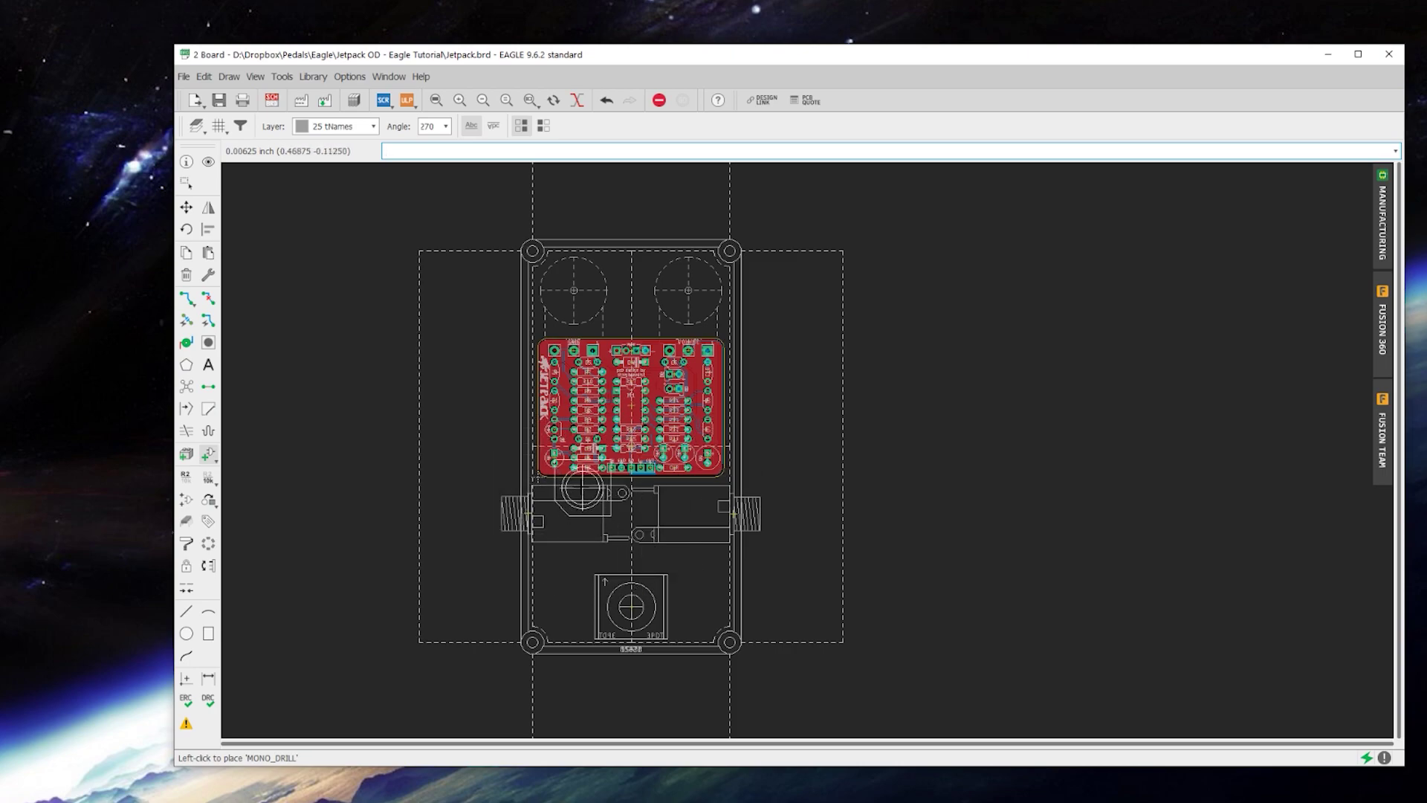
scroll(810, 524, "up", 5)
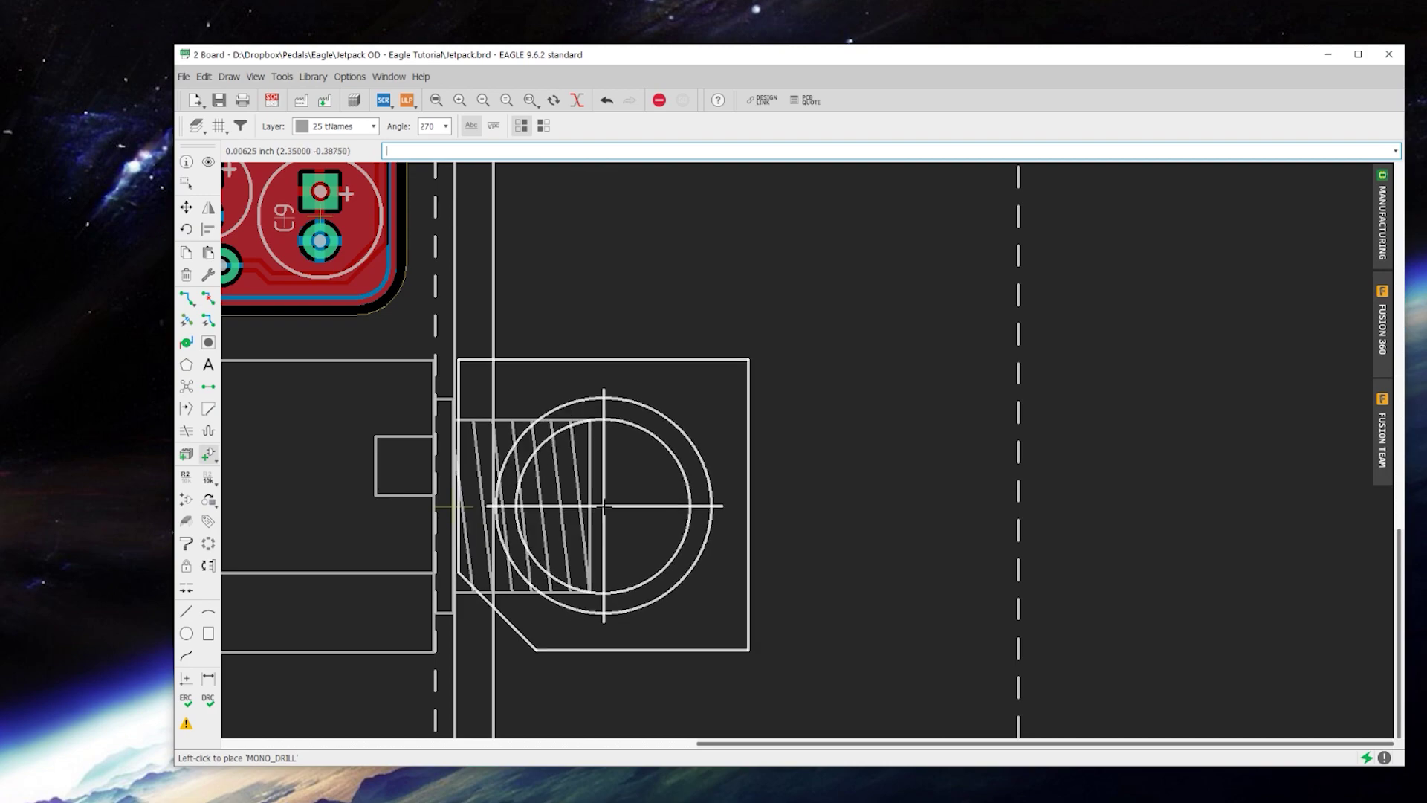
left_click(738, 478)
Rotate a second MONO_DRILL mark and place it over the left jack
right_click(765, 535)
right_click(765, 536)
scroll(765, 535, "down", 3)
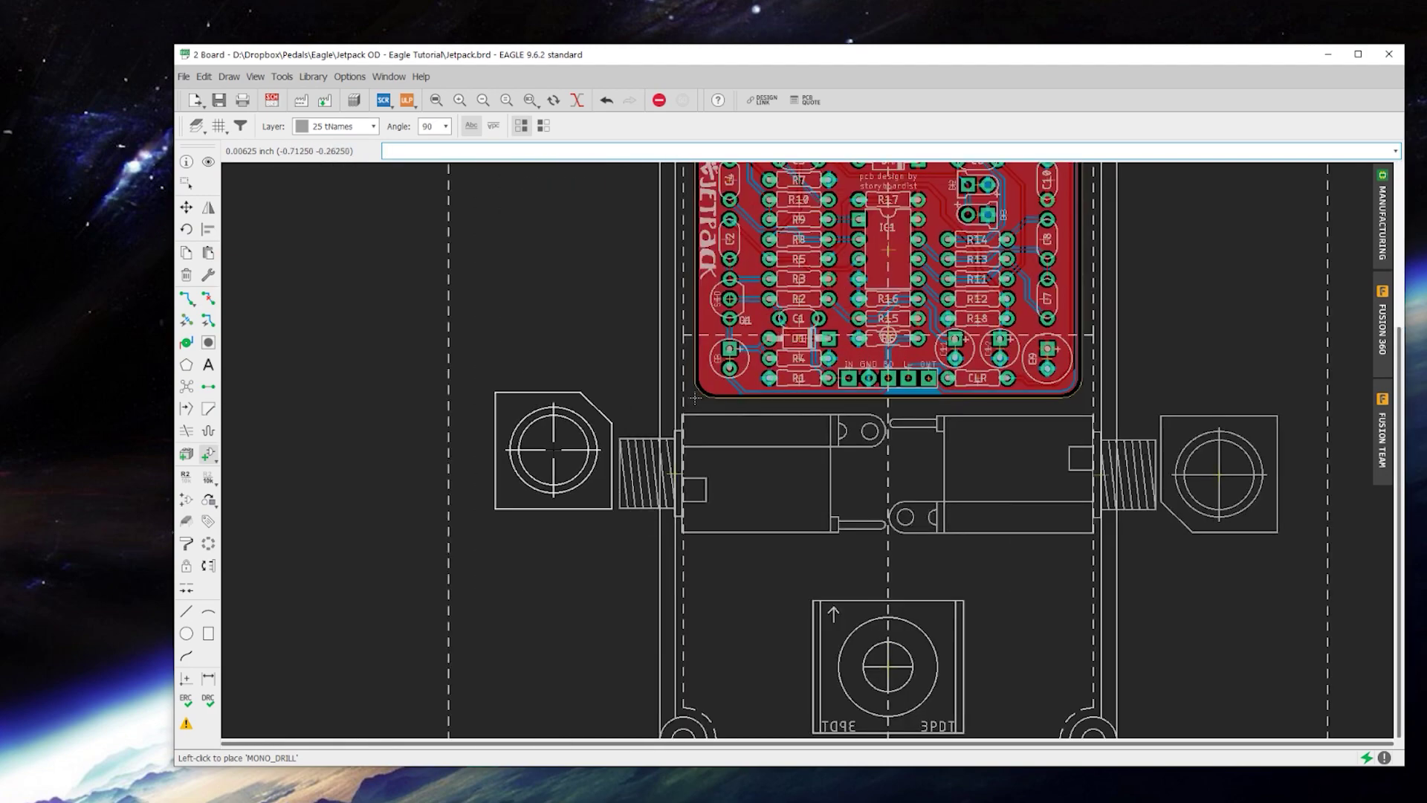
scroll(553, 450, "up", 2)
scroll(573, 493, "down", 2)
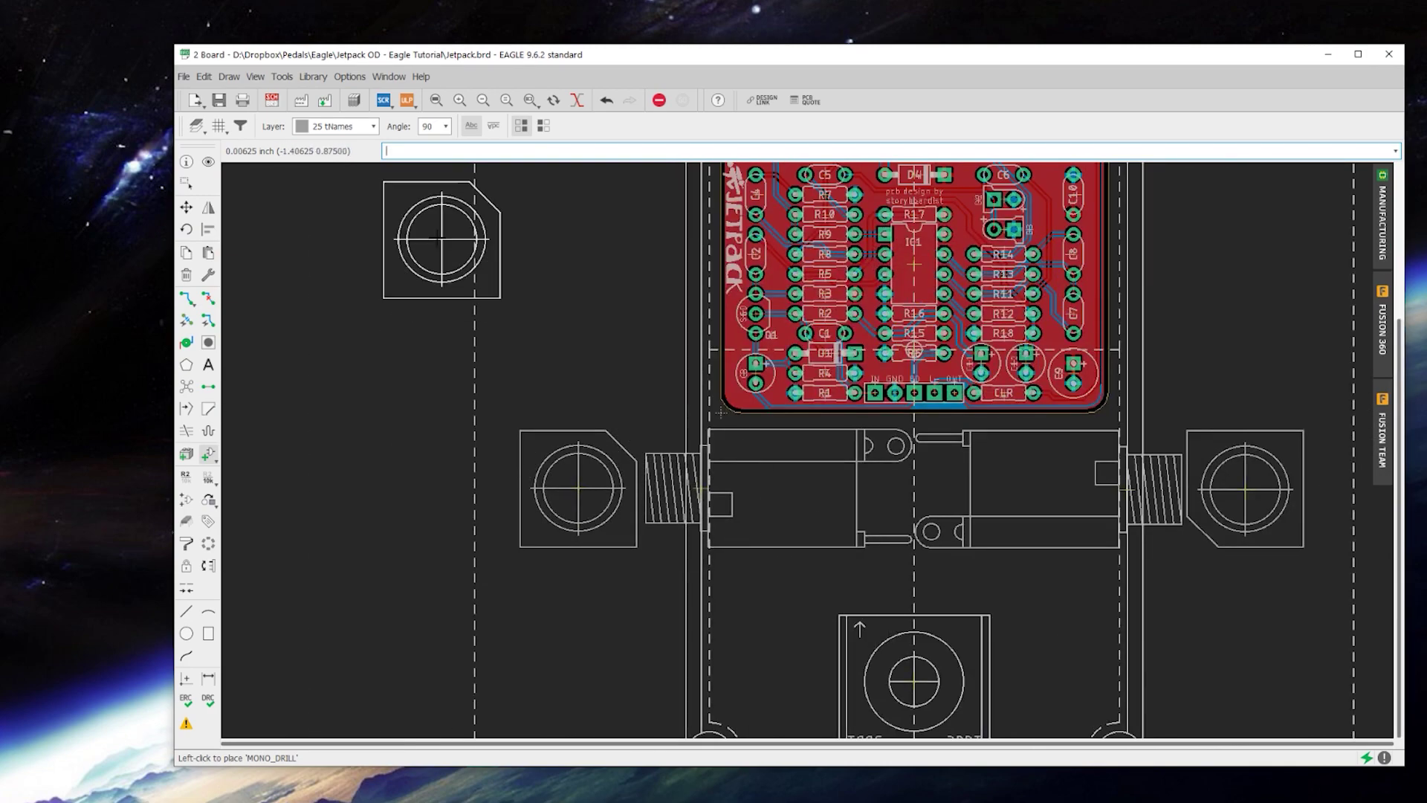
scroll(669, 521, "up", 2)
scroll(488, 466, "down", 2)
left_click(488, 467)
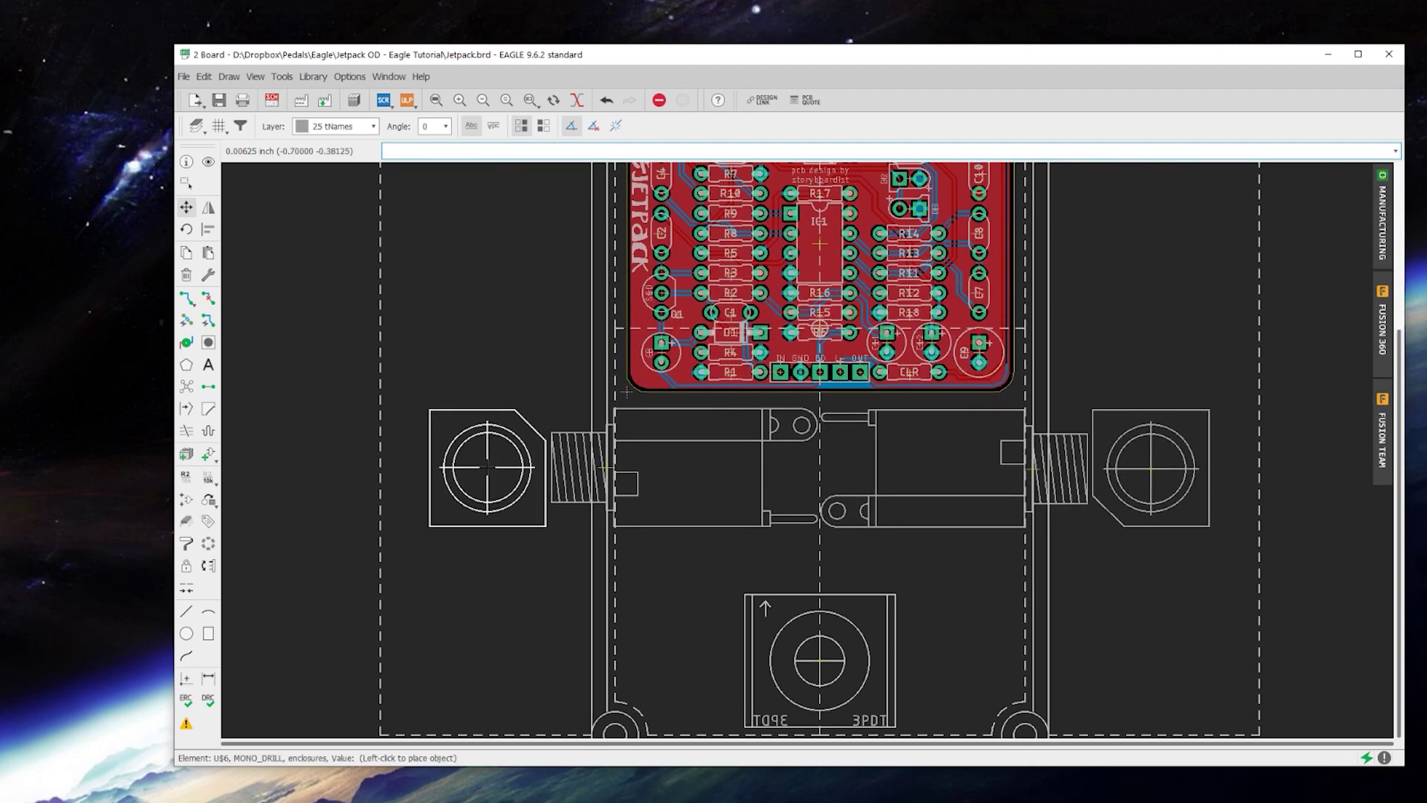
left_click(488, 467)
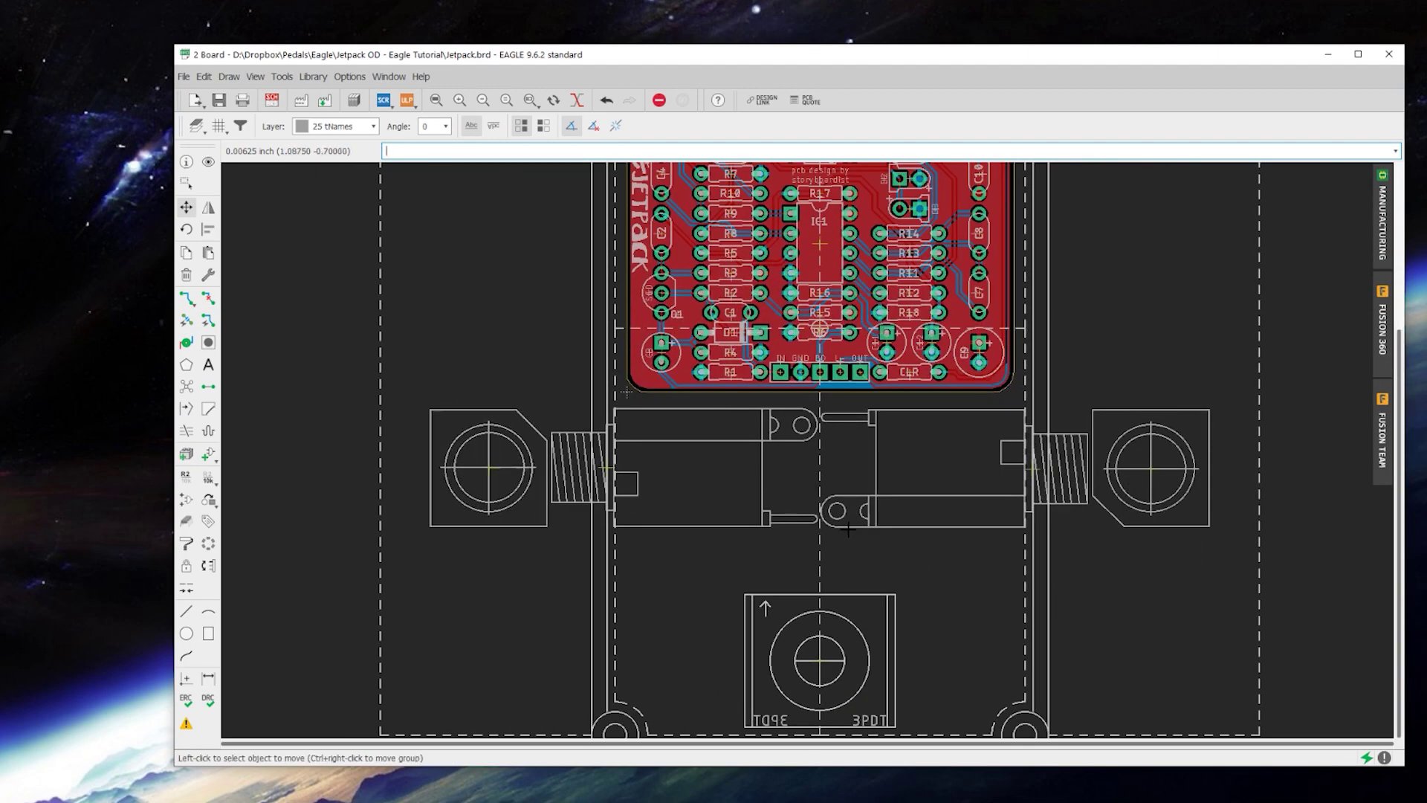
scroll(848, 529, "down", 3)
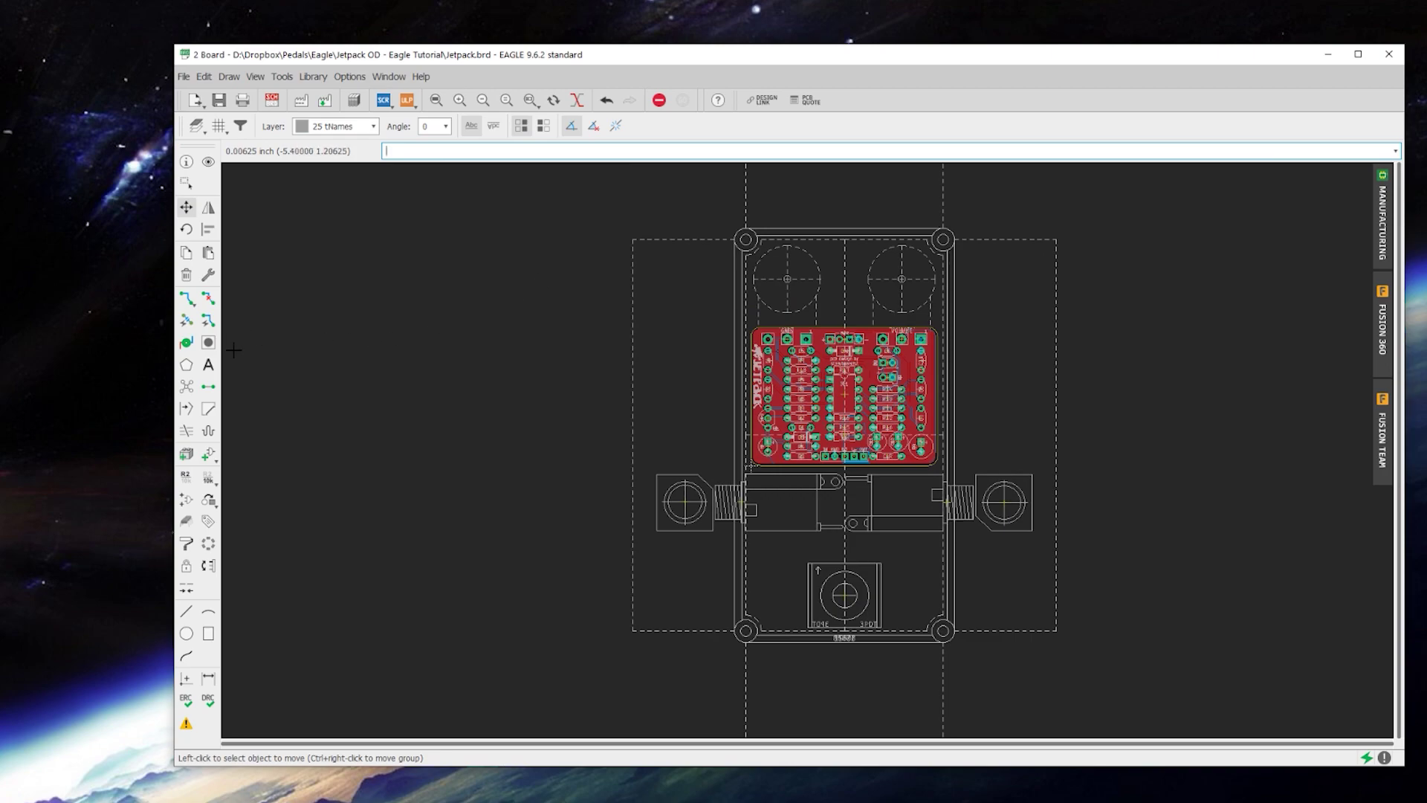
Add a DC_TOP power jack at 0° rotation on the enclosure's top centre edge
left_click(208, 454)
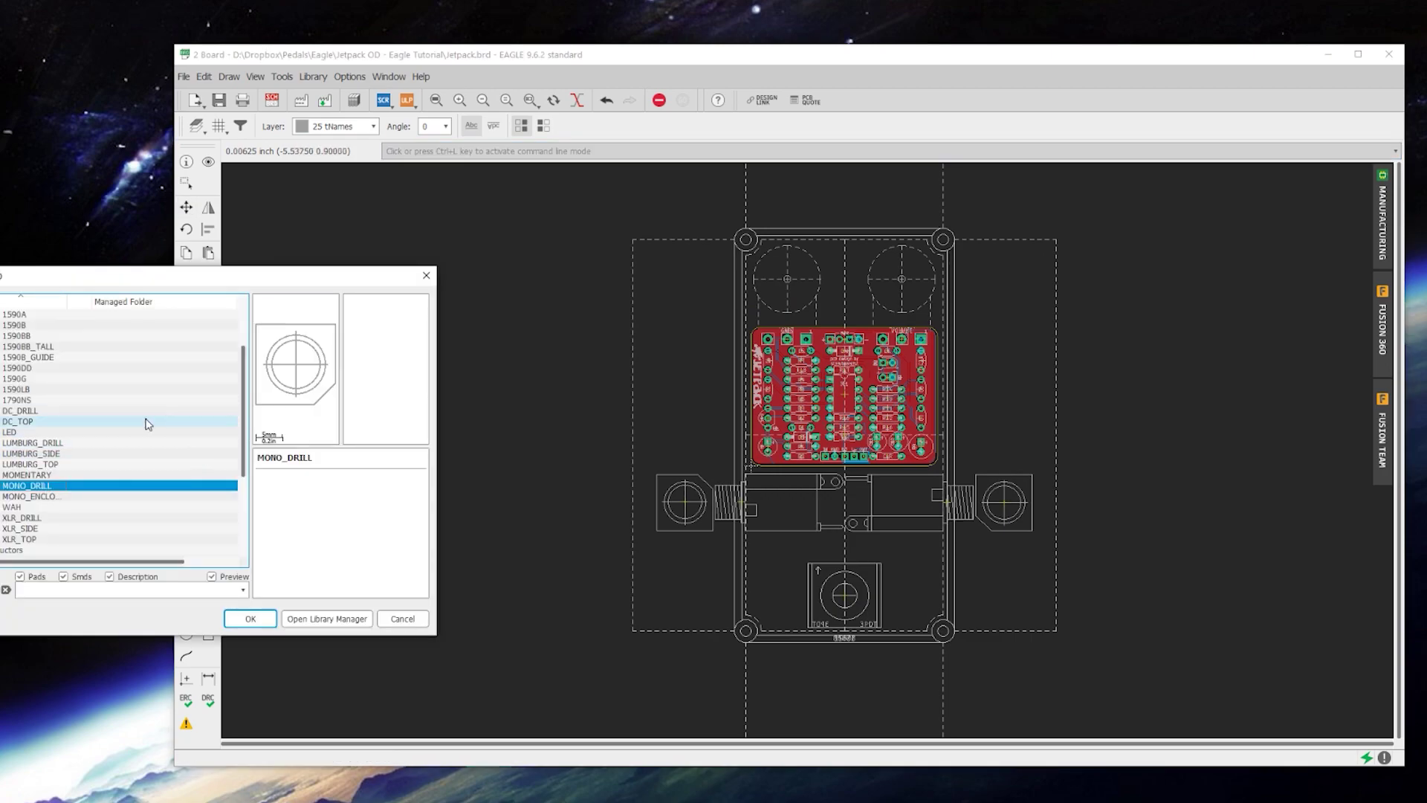
left_click_drag(154, 276, 598, 313)
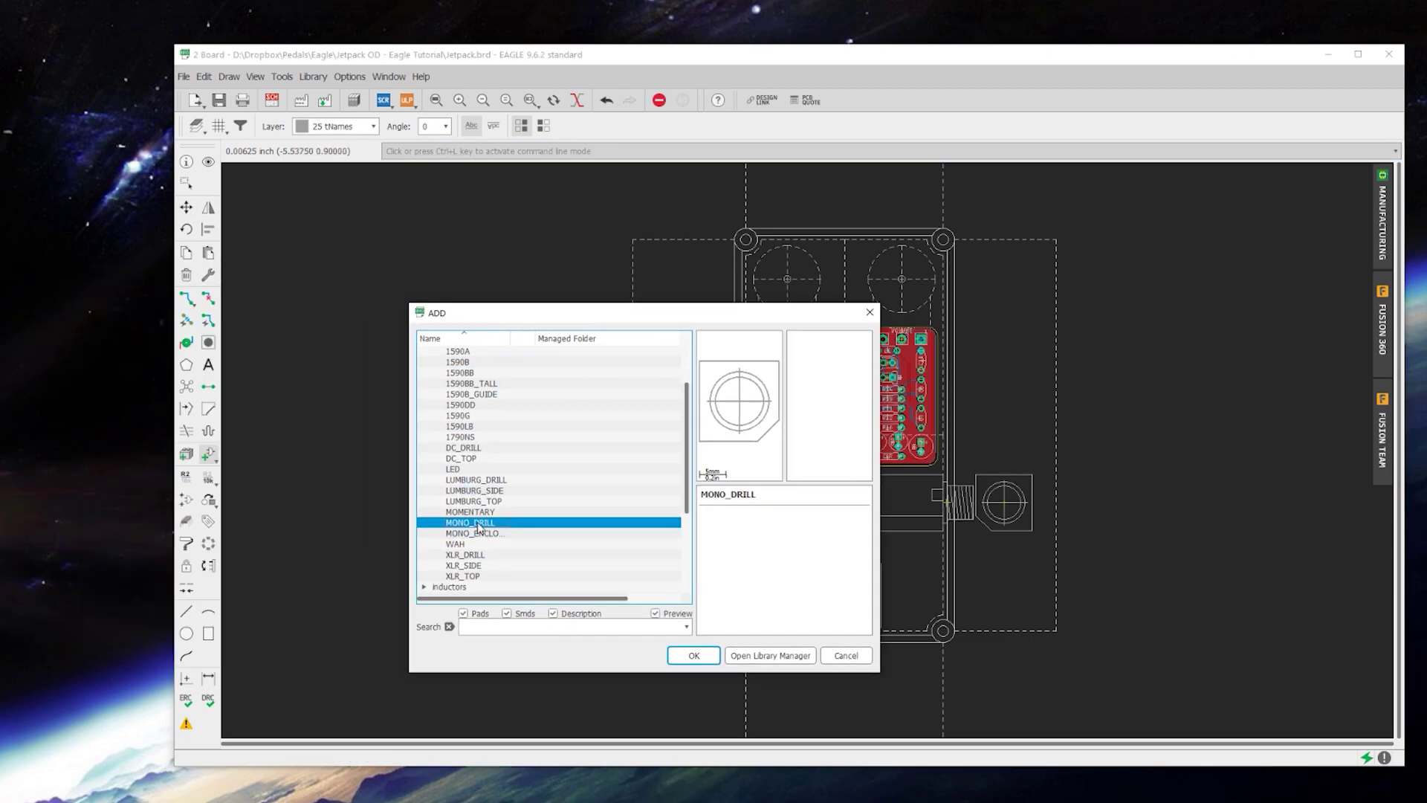
left_click(476, 459)
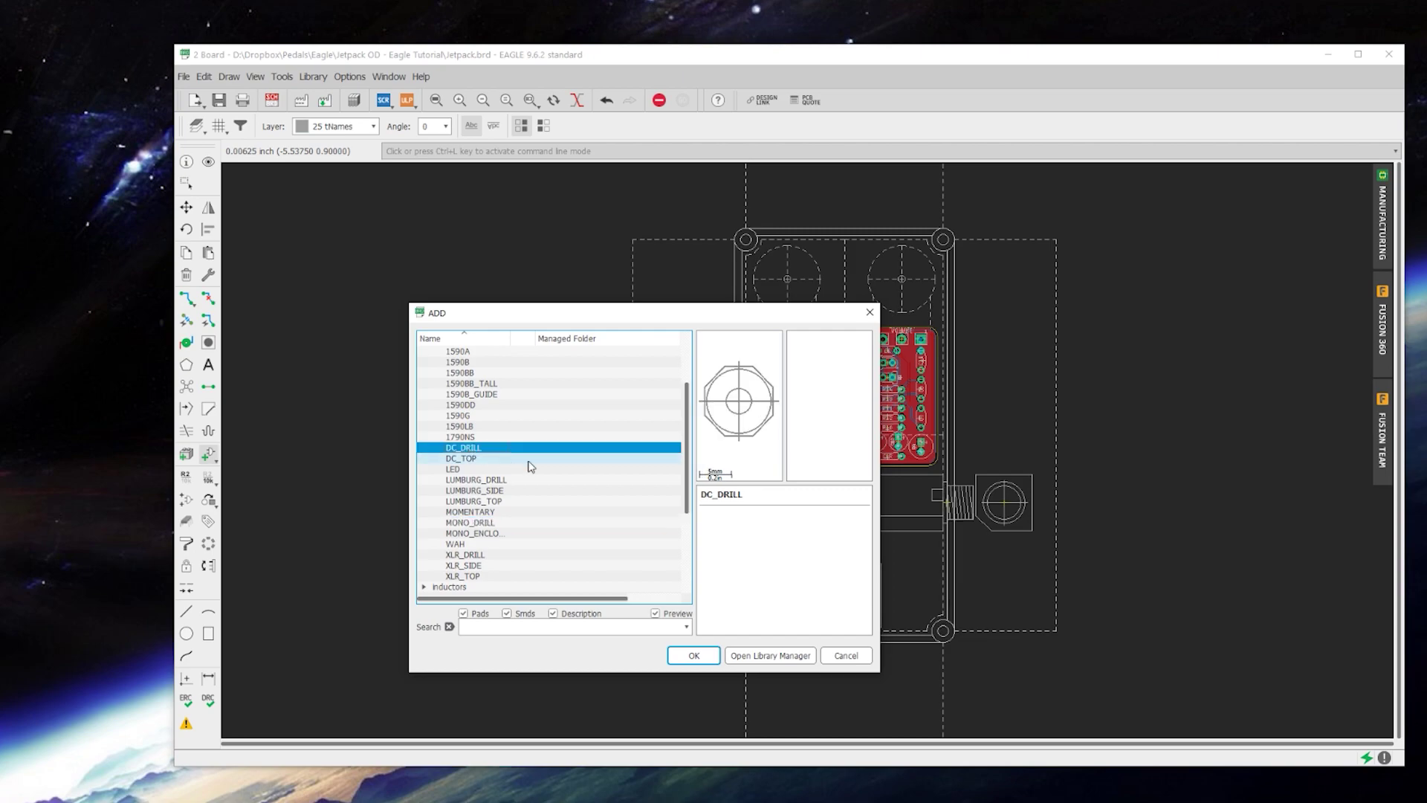
left_click(694, 656)
right_click(922, 513)
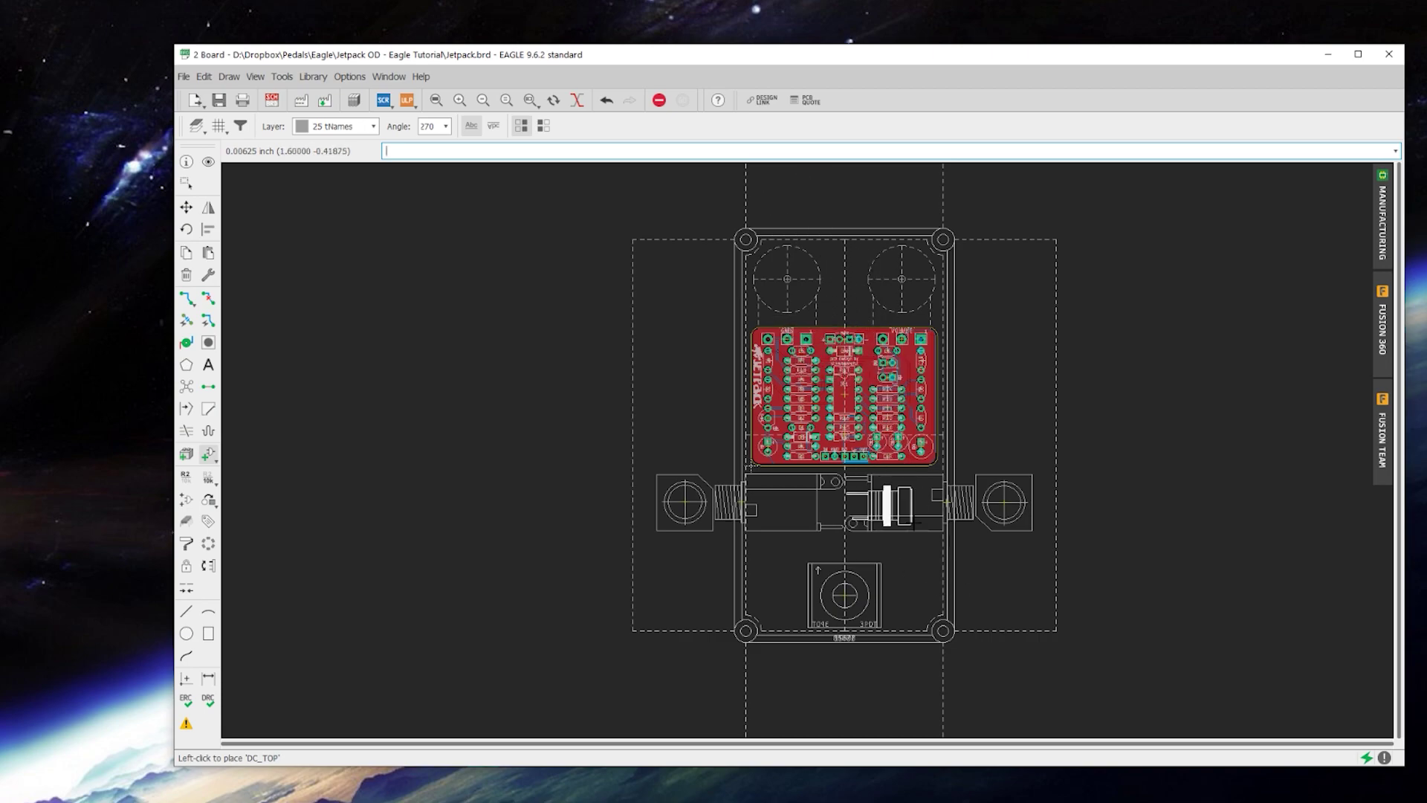
scroll(914, 535, "down", 1)
scroll(848, 342, "up", 3)
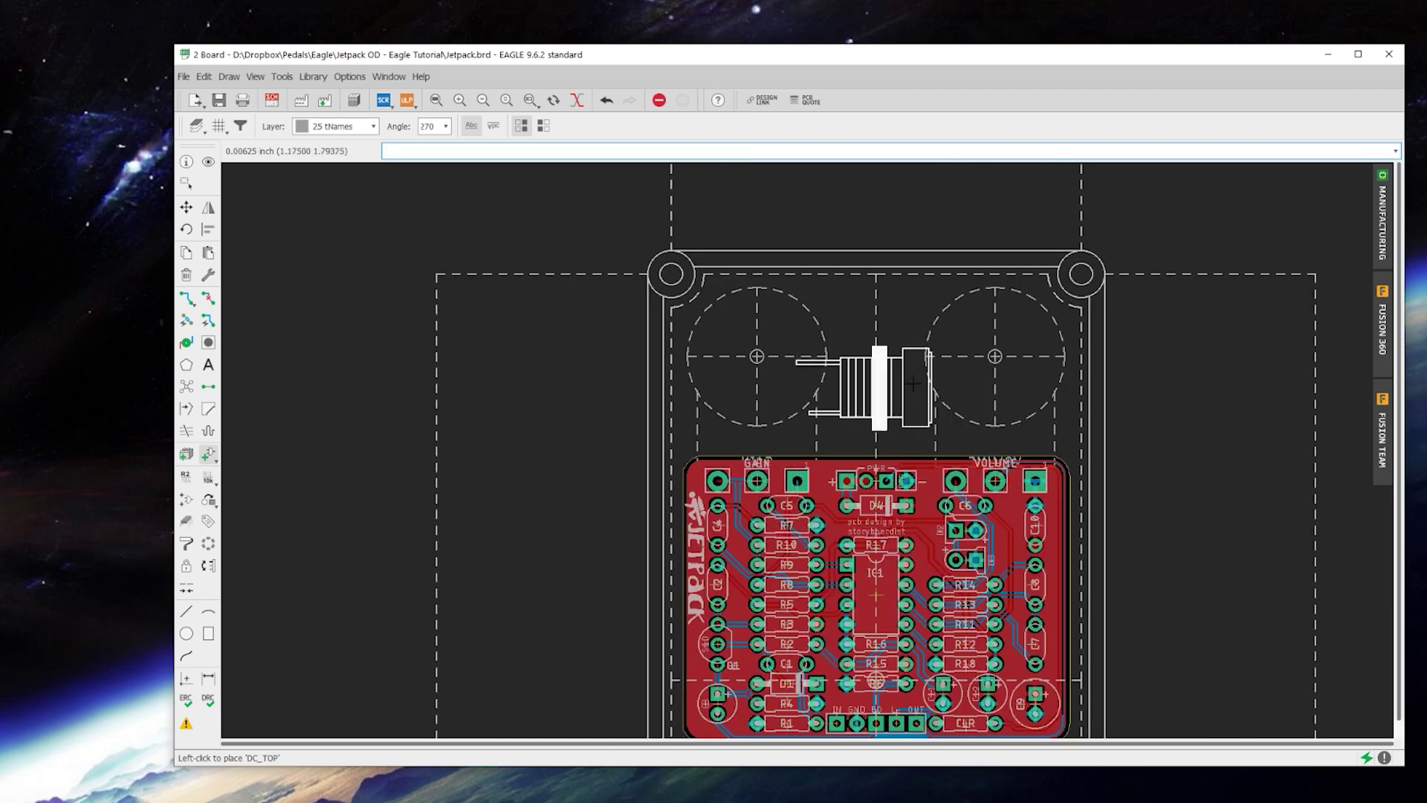
right_click(885, 424)
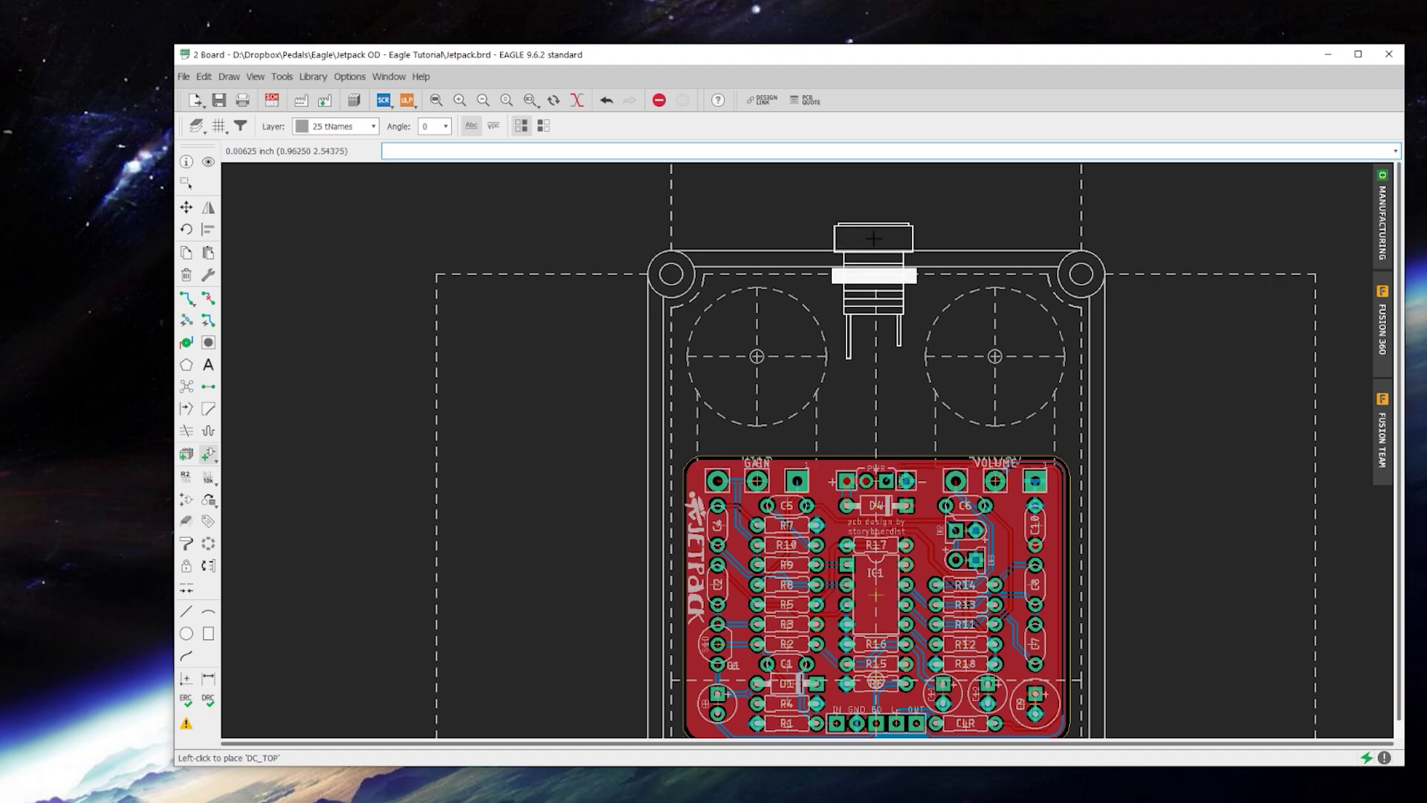
scroll(876, 234, "up", 2)
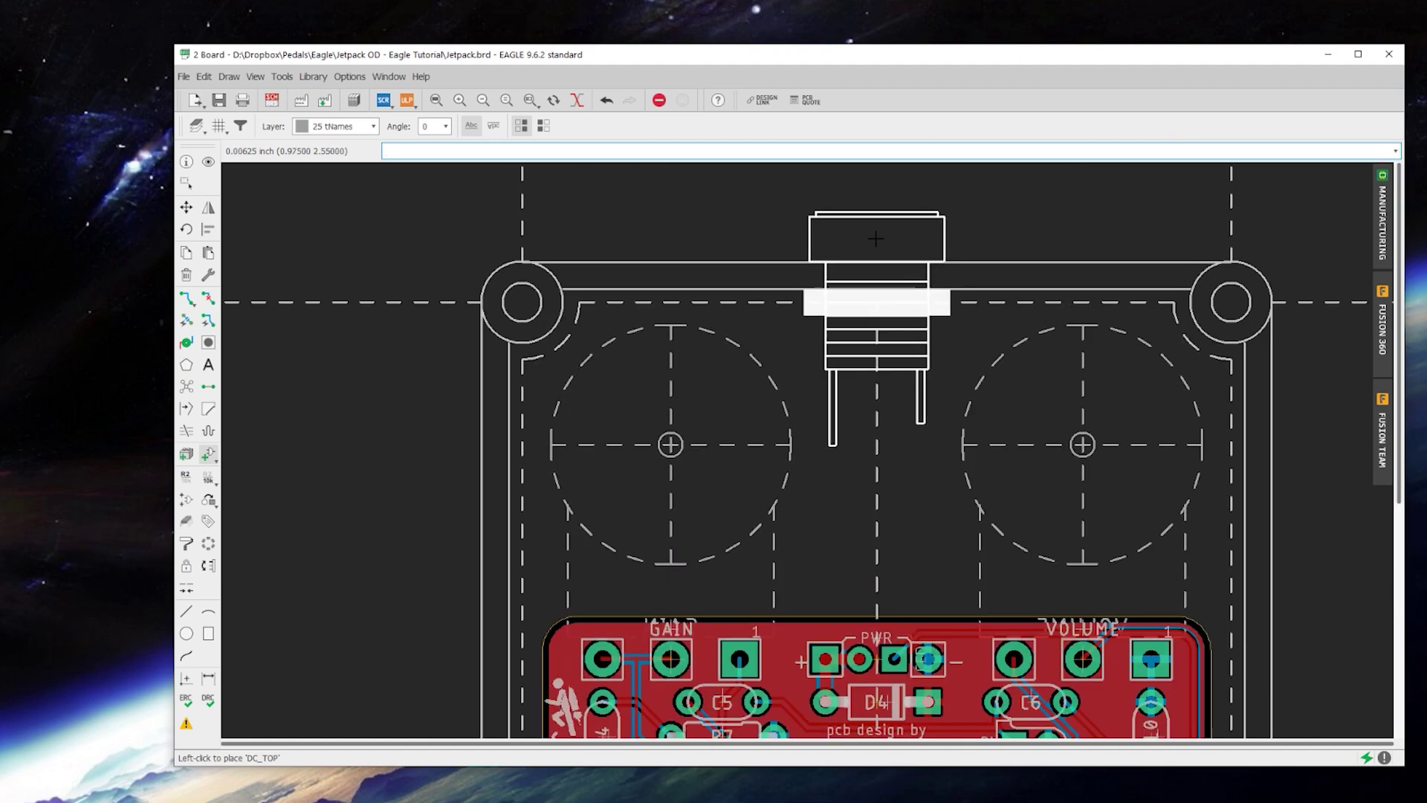
left_click(875, 238)
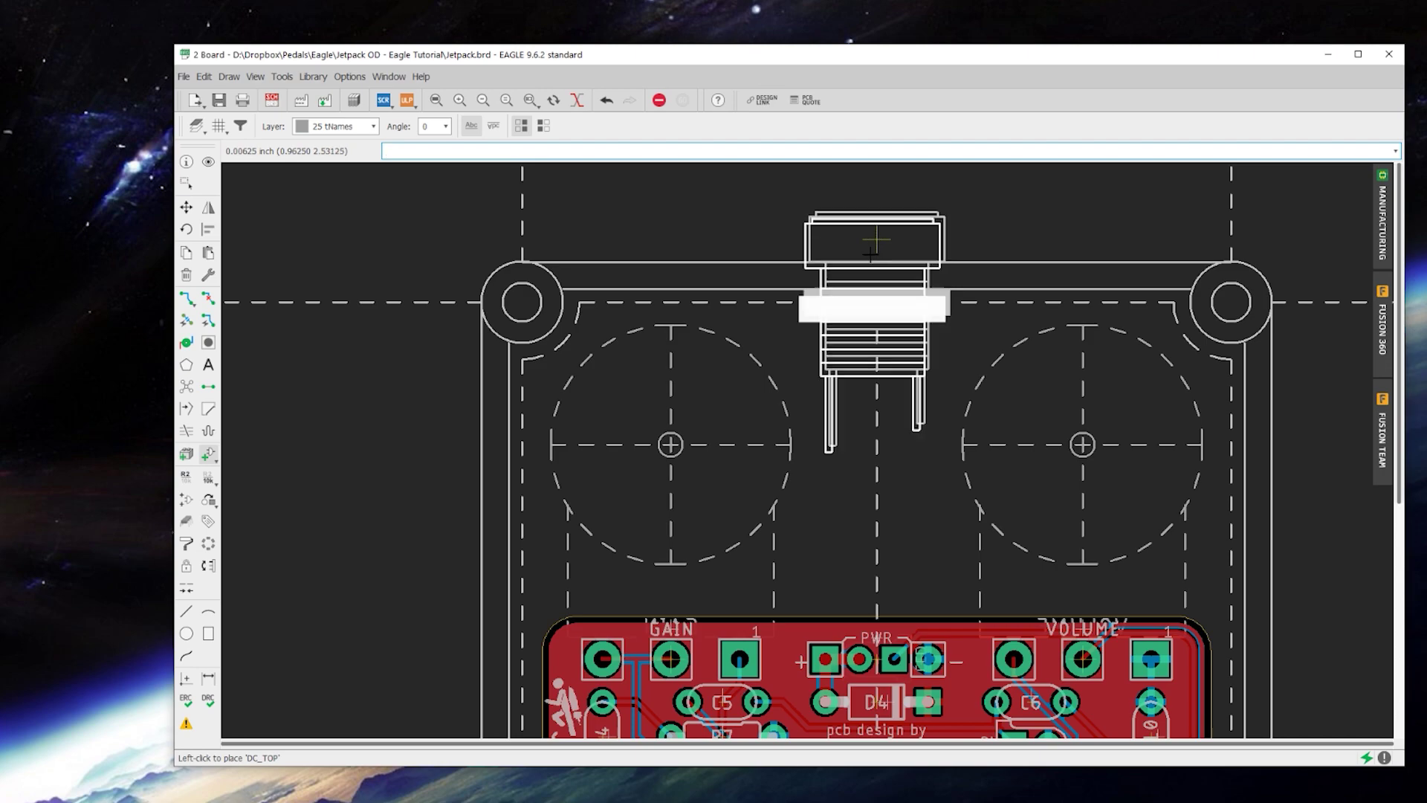
key("Escape")
Place a DC_DRILL hole mark directly above the DC_TOP jack, outside the top wall
left_click(631, 411)
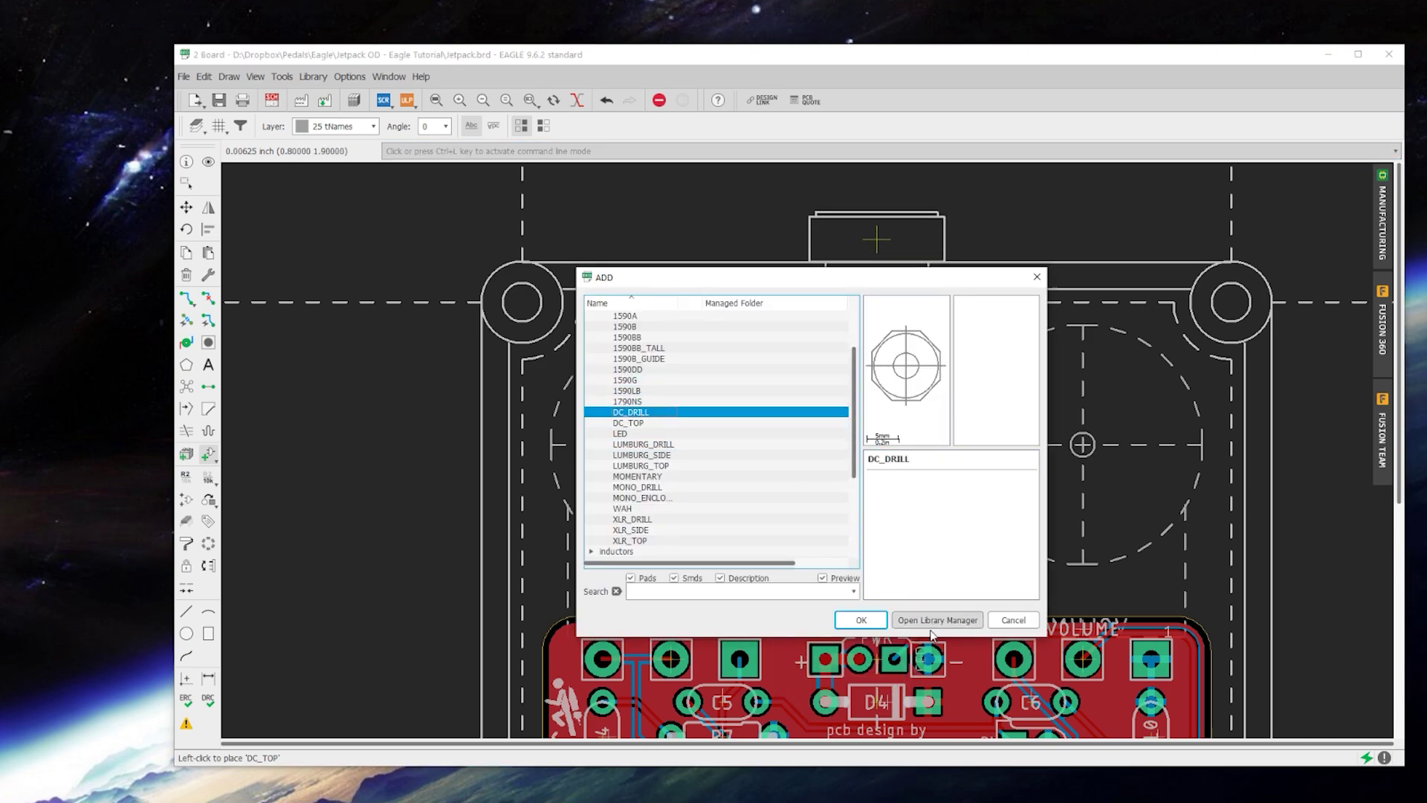
left_click(860, 619)
scroll(1048, 529, "down", 1)
scroll(955, 324, "up", 1)
scroll(955, 324, "up", 1)
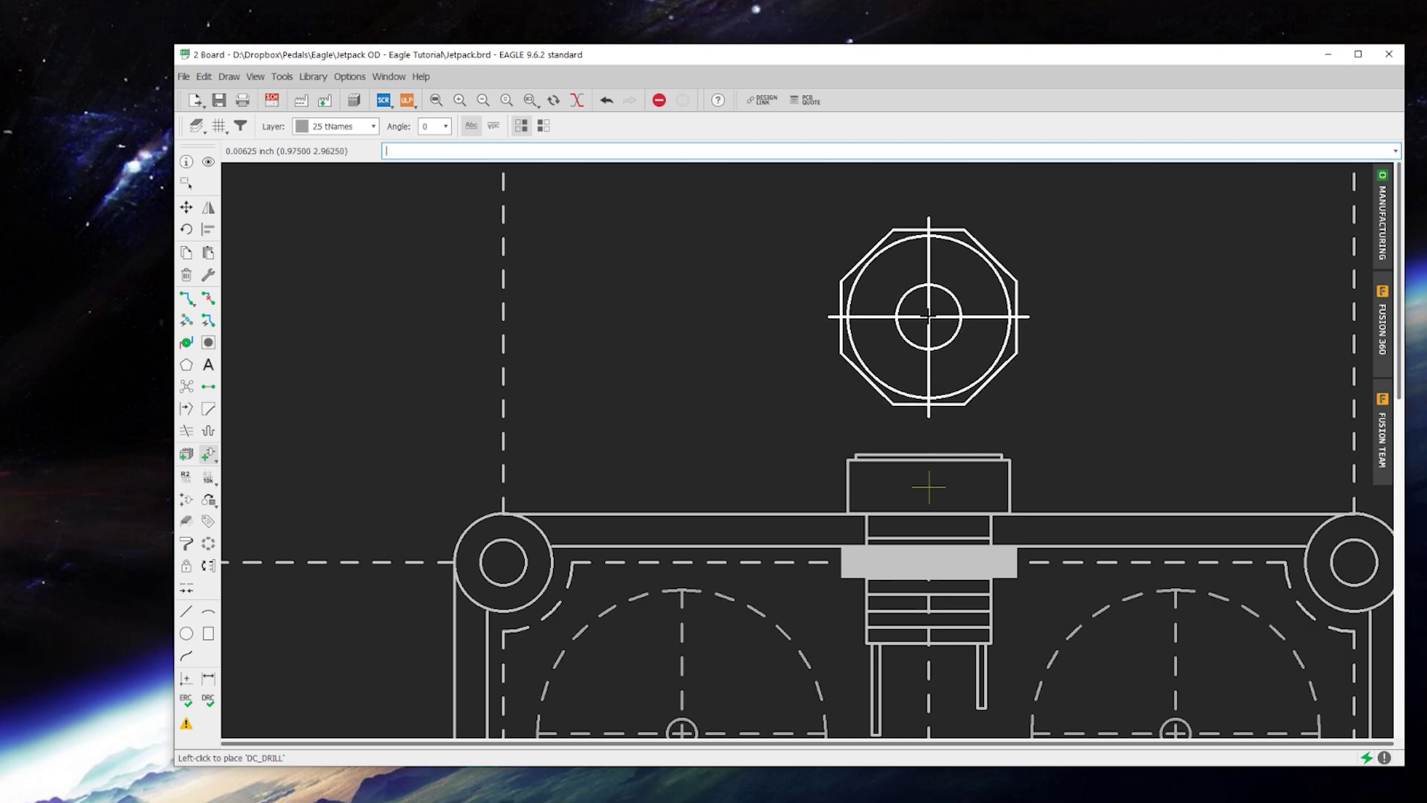
left_click(929, 313)
scroll(1052, 519, "down", 2)
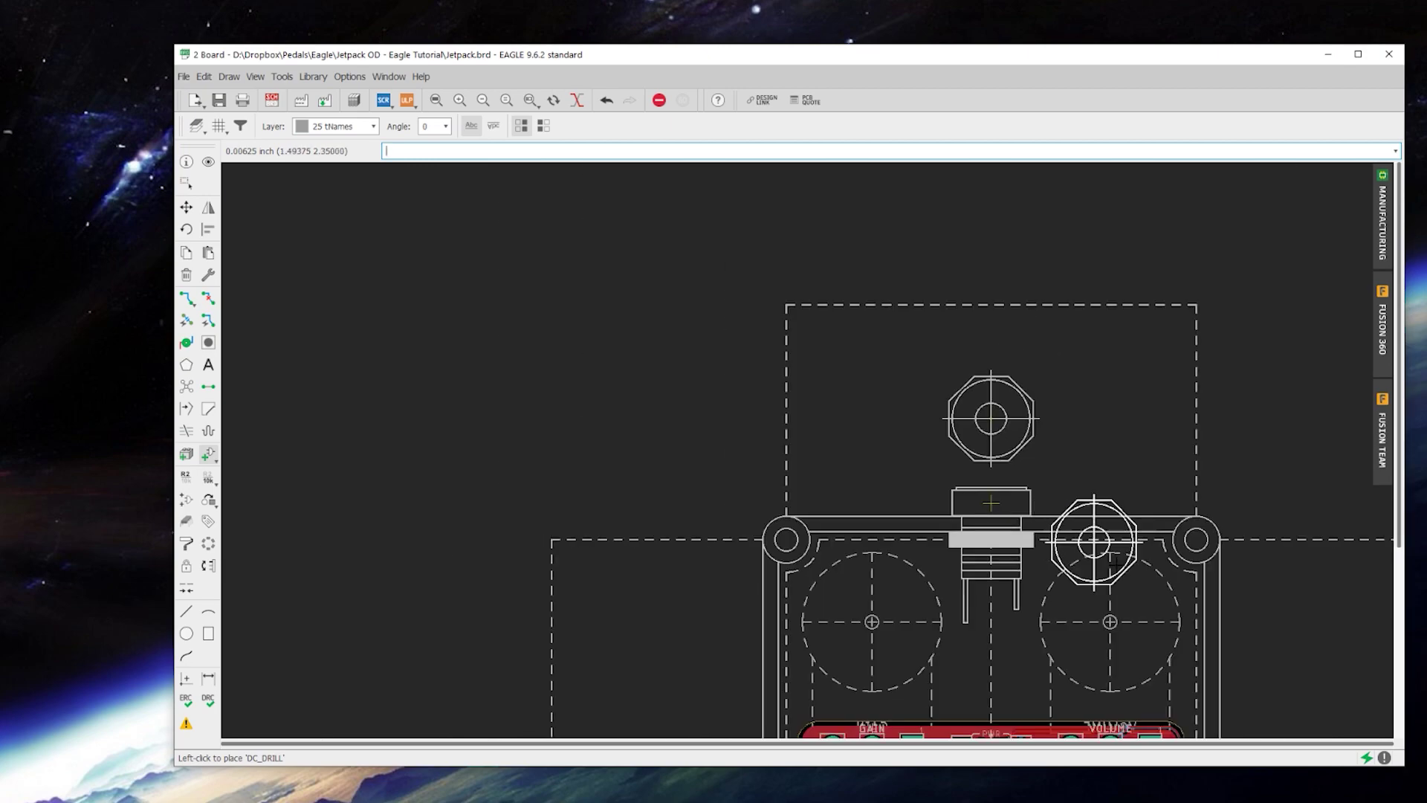
key("Escape")
key("Escape")
scroll(846, 380, "down", 2)
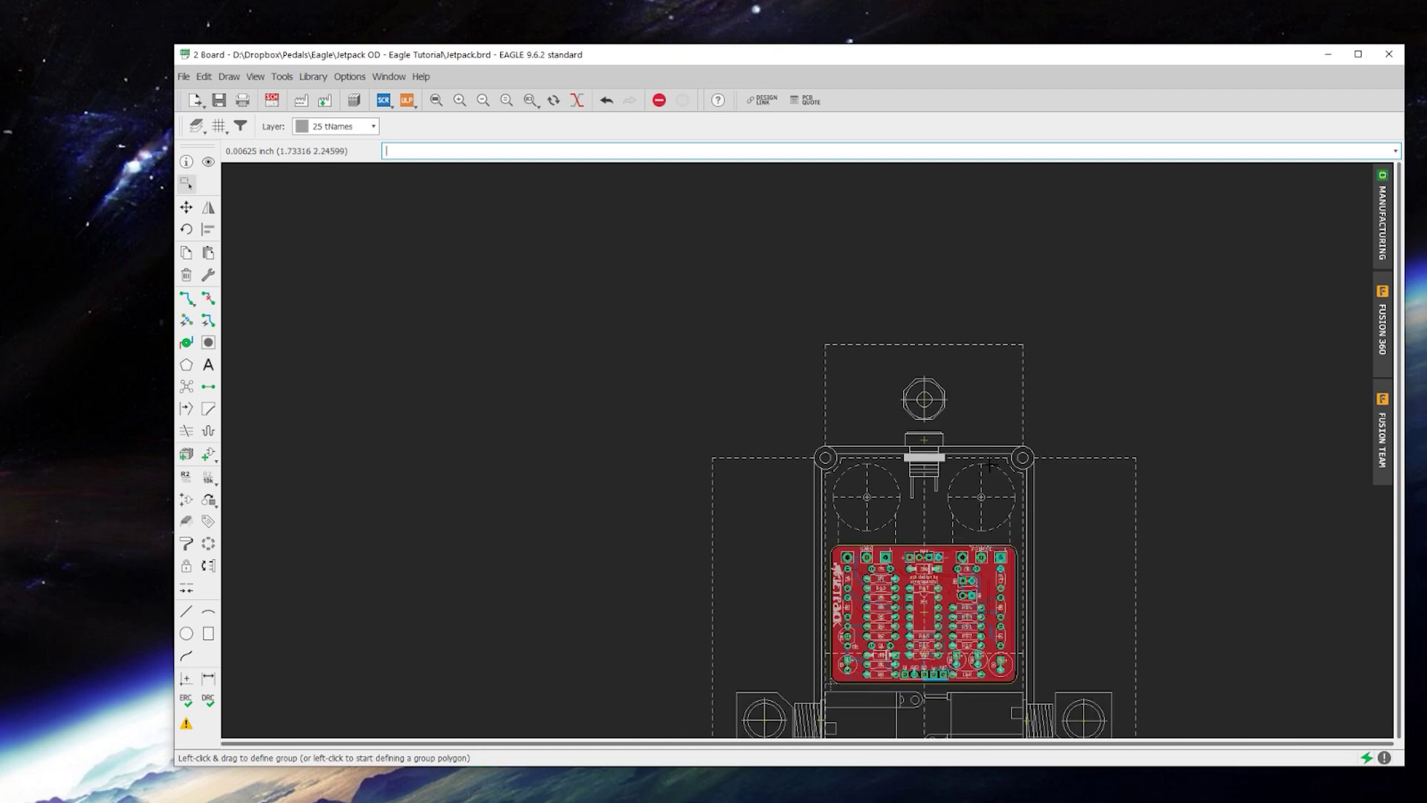
Fit the whole design in view and re-place the 3PDT footswitch with Move
left_click(436, 99)
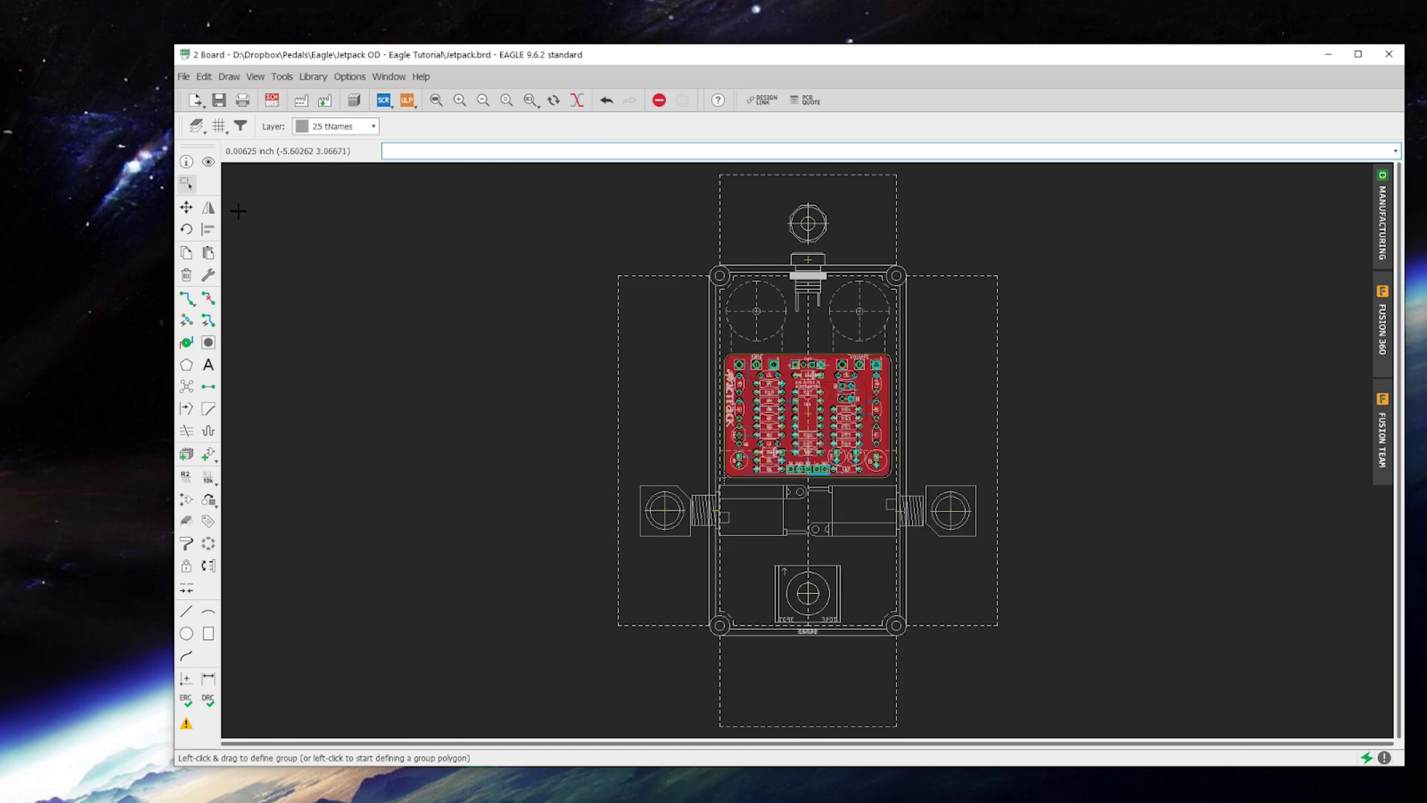
left_click(186, 208)
scroll(798, 611, "up", 3)
left_click(820, 565)
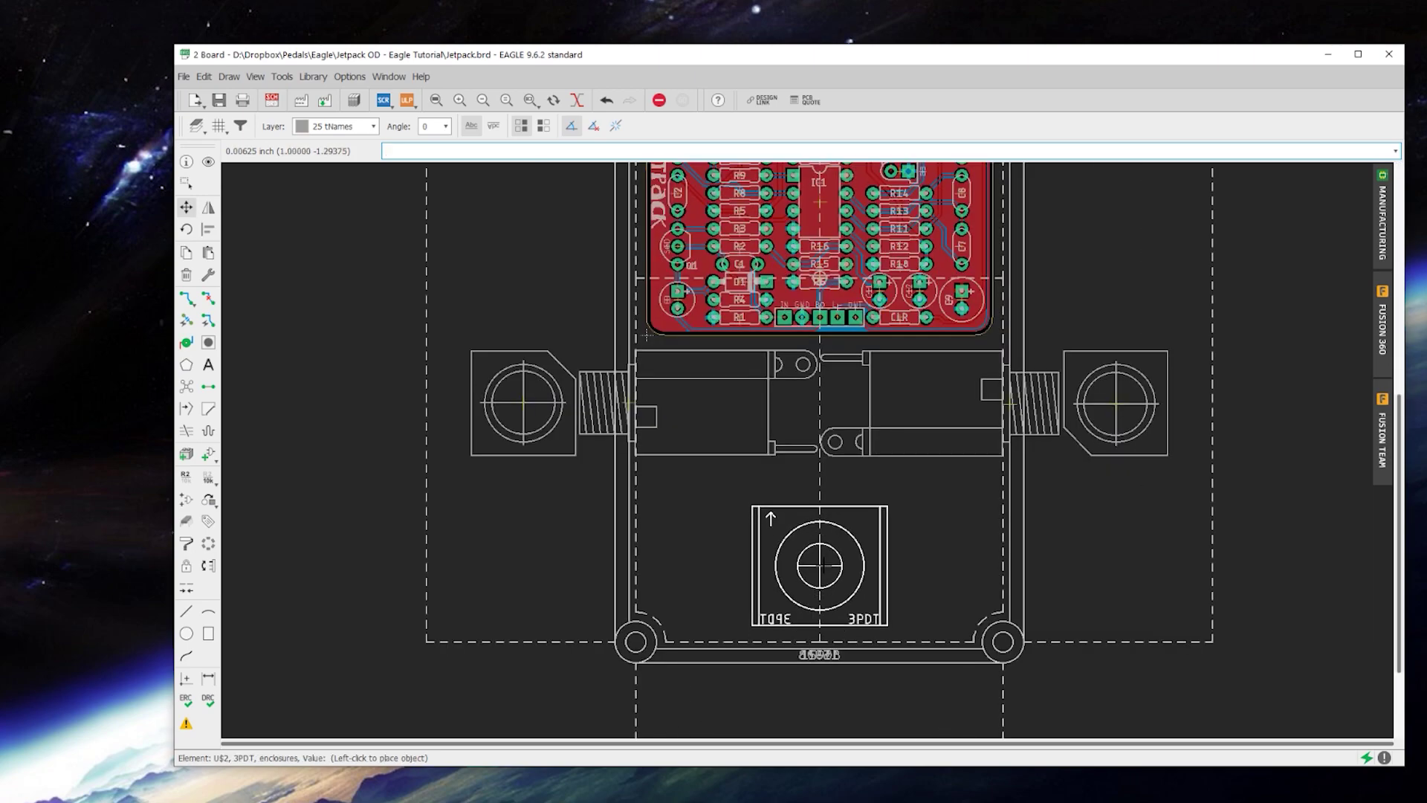
left_click(820, 562)
scroll(823, 506, "down", 2)
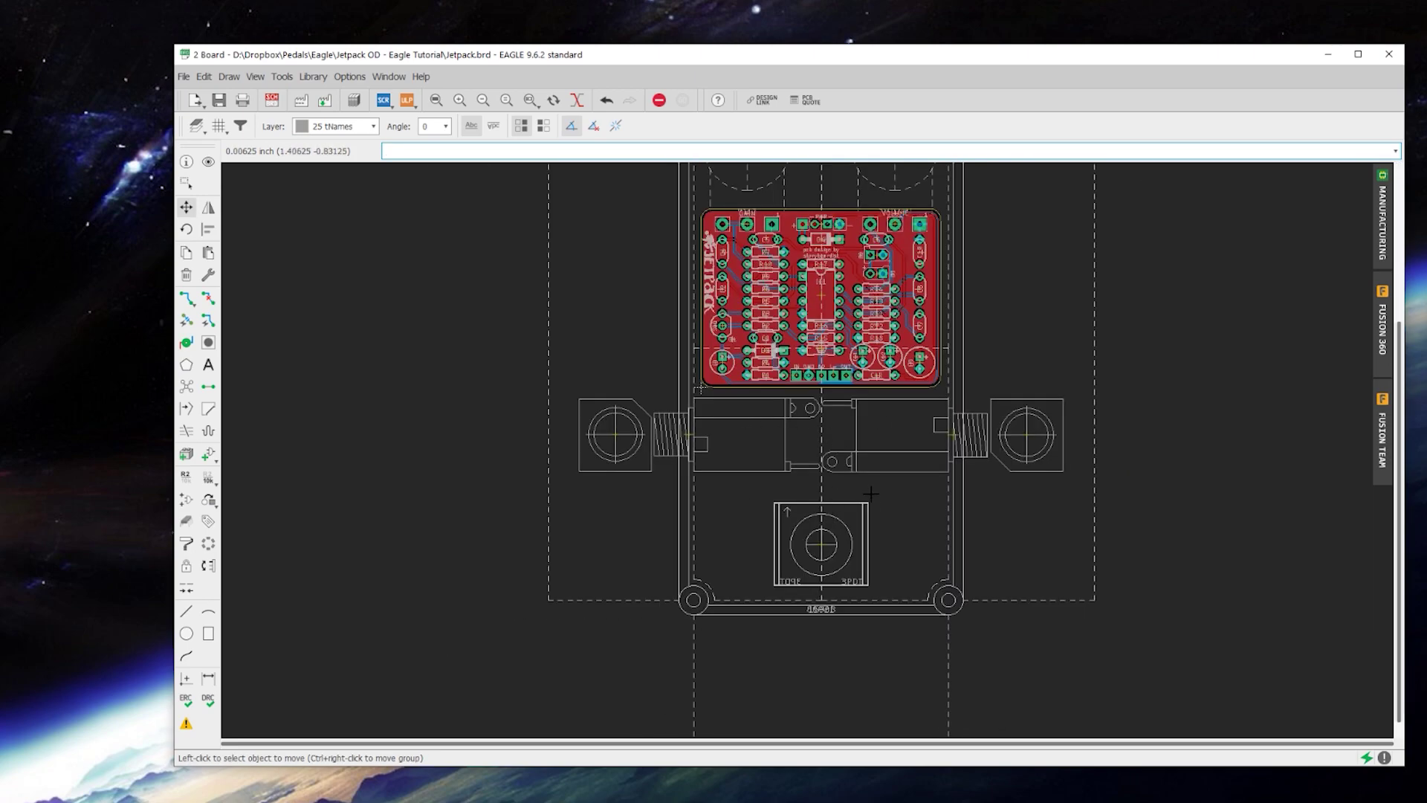
scroll(879, 469, "down", 1)
scroll(891, 453, "up", 1)
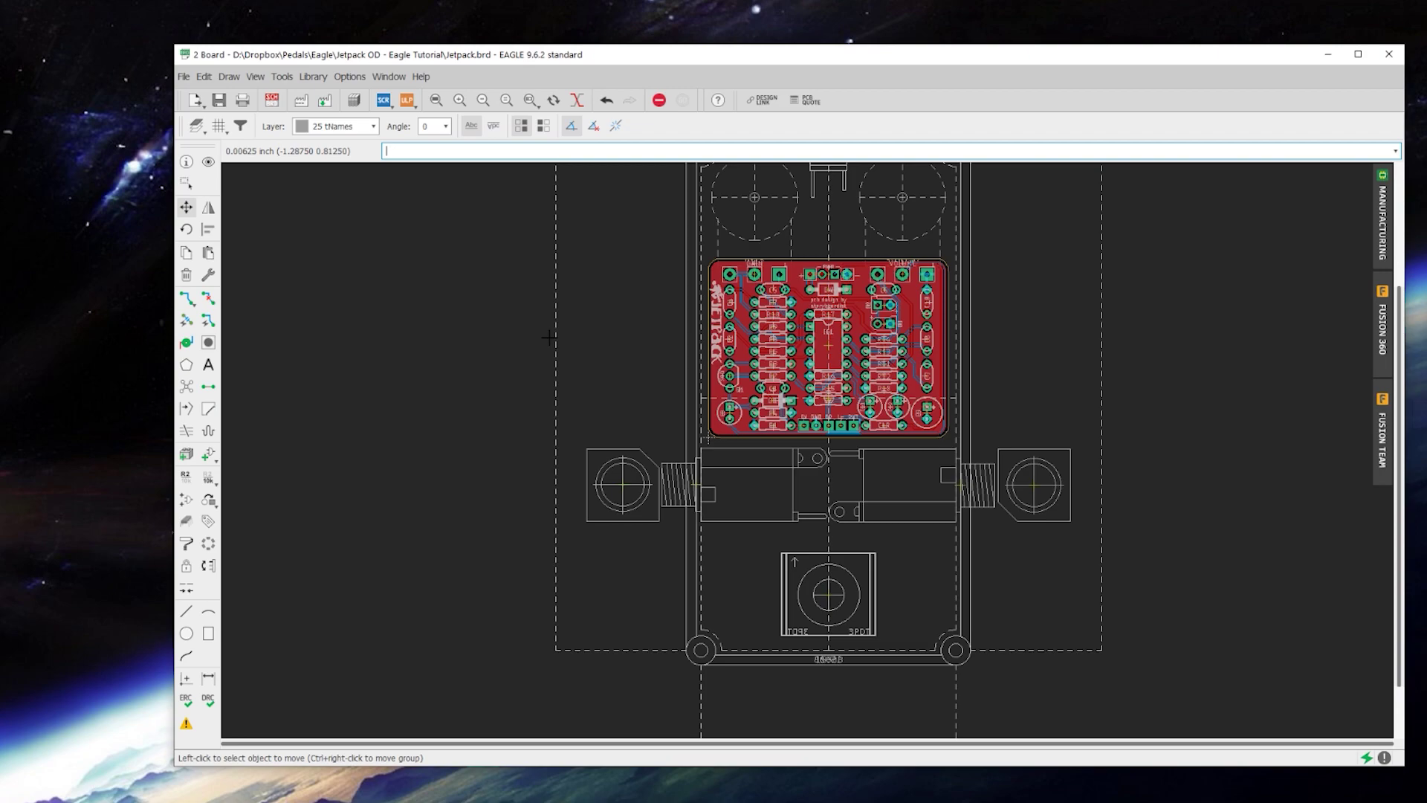
Group the jack row with its drill marks and shift the group one grid step right
left_click(187, 183)
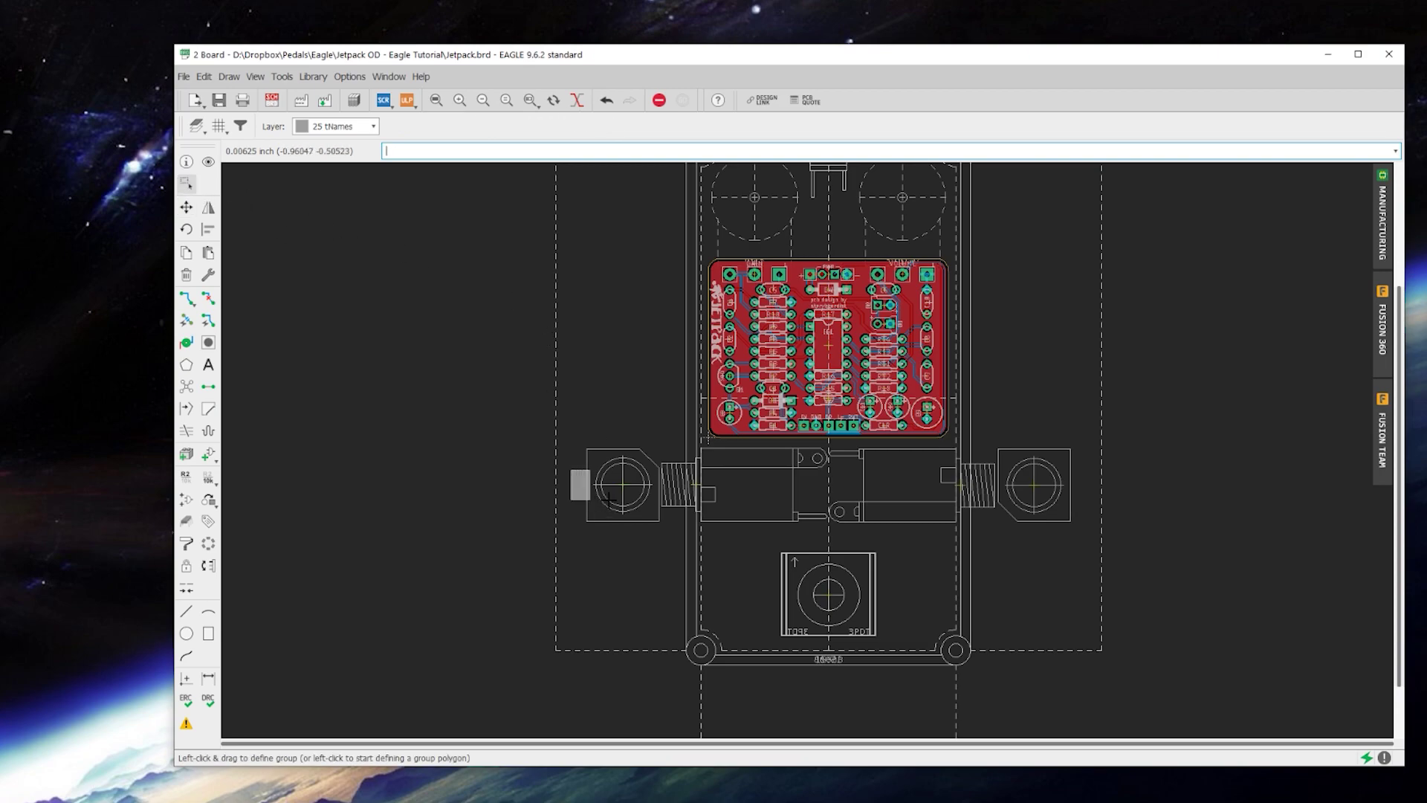
left_click_drag(591, 498, 1068, 496)
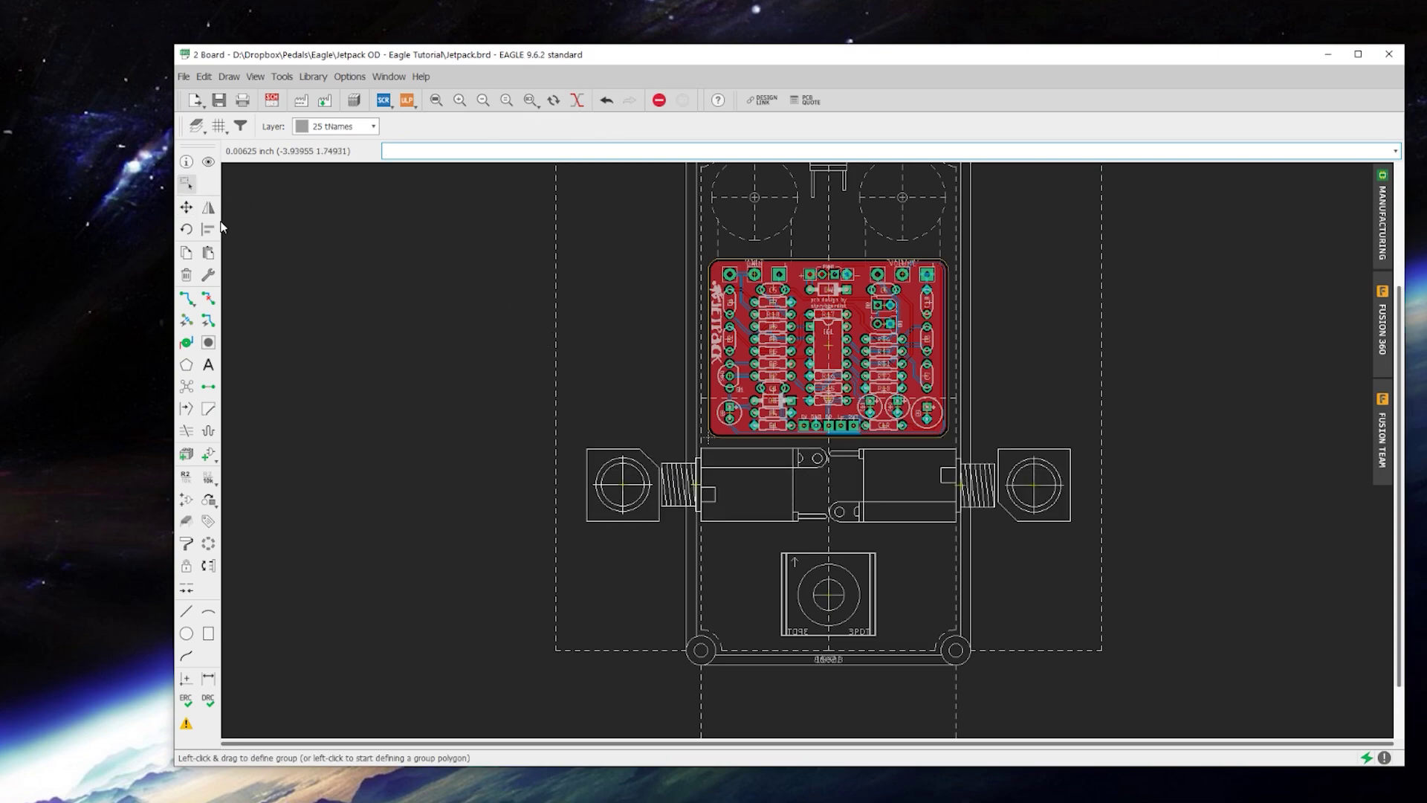
left_click(186, 208)
scroll(807, 513, "up", 2)
right_click(805, 489)
left_click(812, 485)
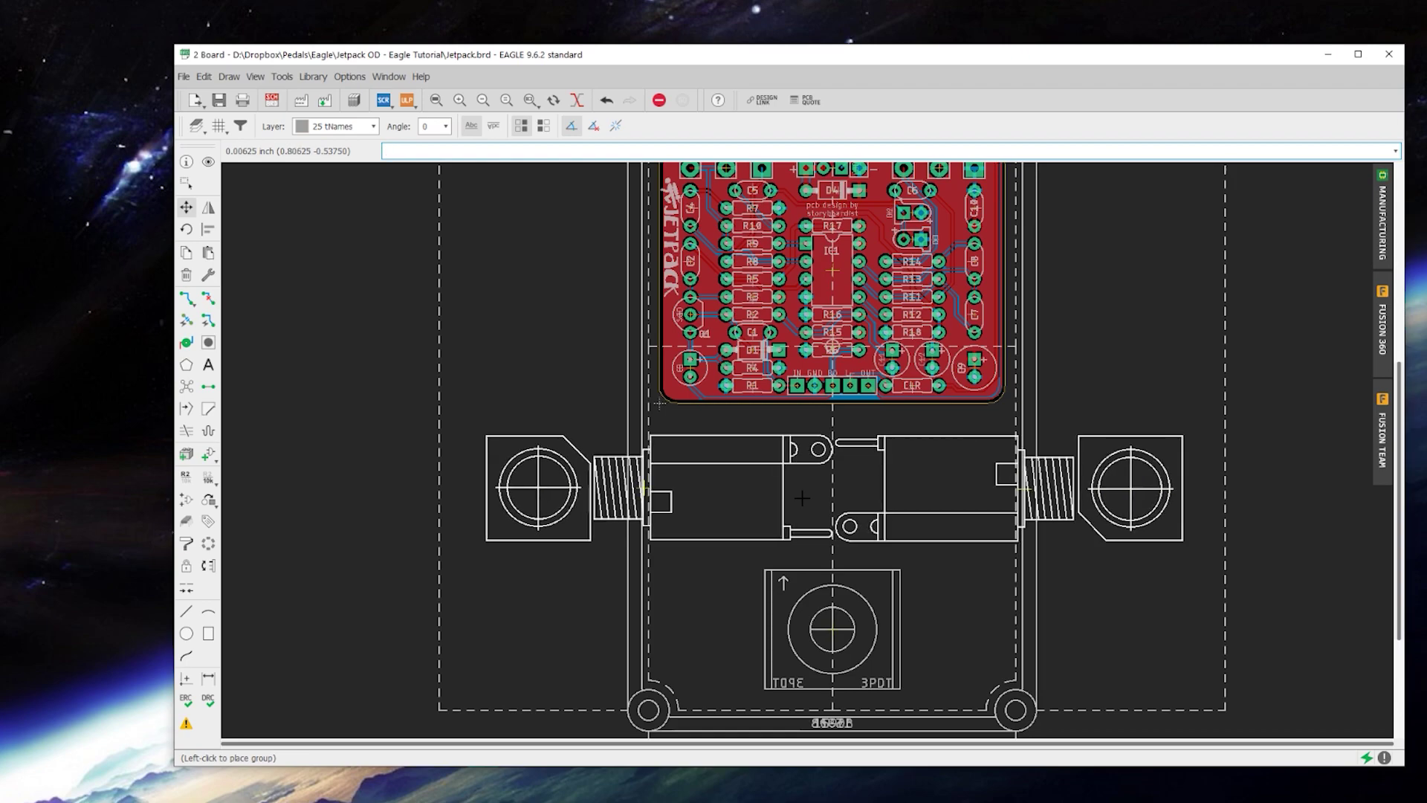
left_click(801, 497)
scroll(939, 531, "down", 3)
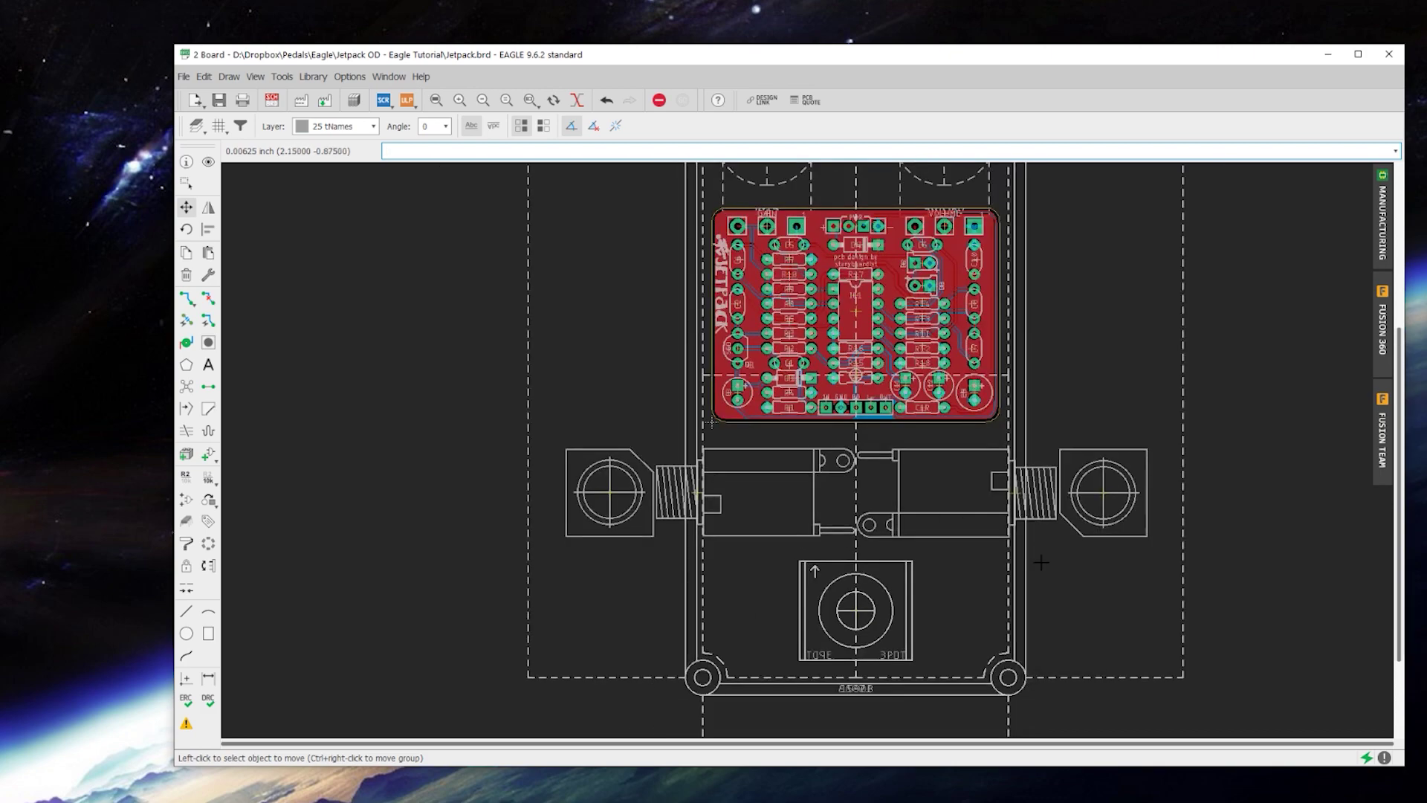
scroll(927, 412, "up", 2)
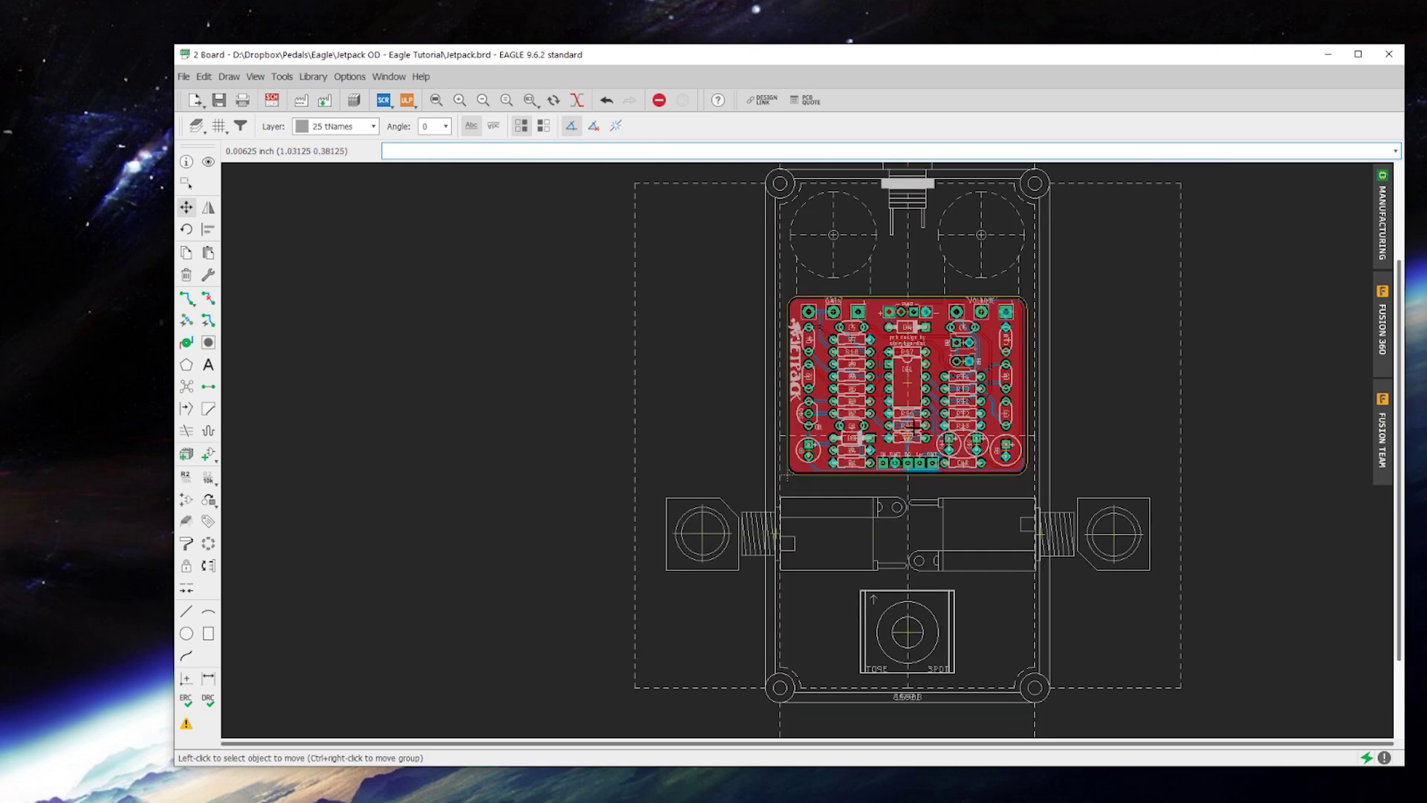
scroll(922, 468, "down", 1)
scroll(957, 402, "up", 1)
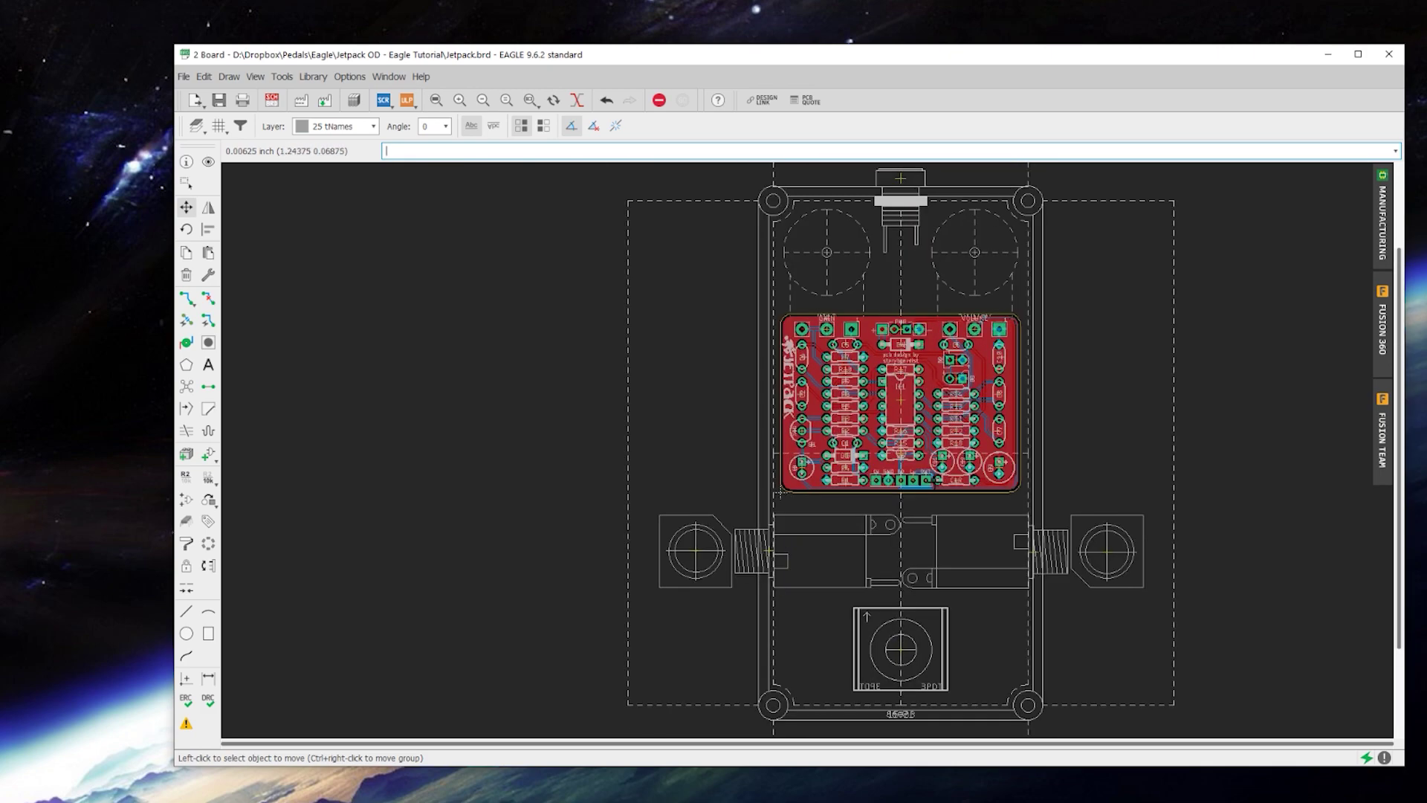
scroll(868, 450, "down", 1)
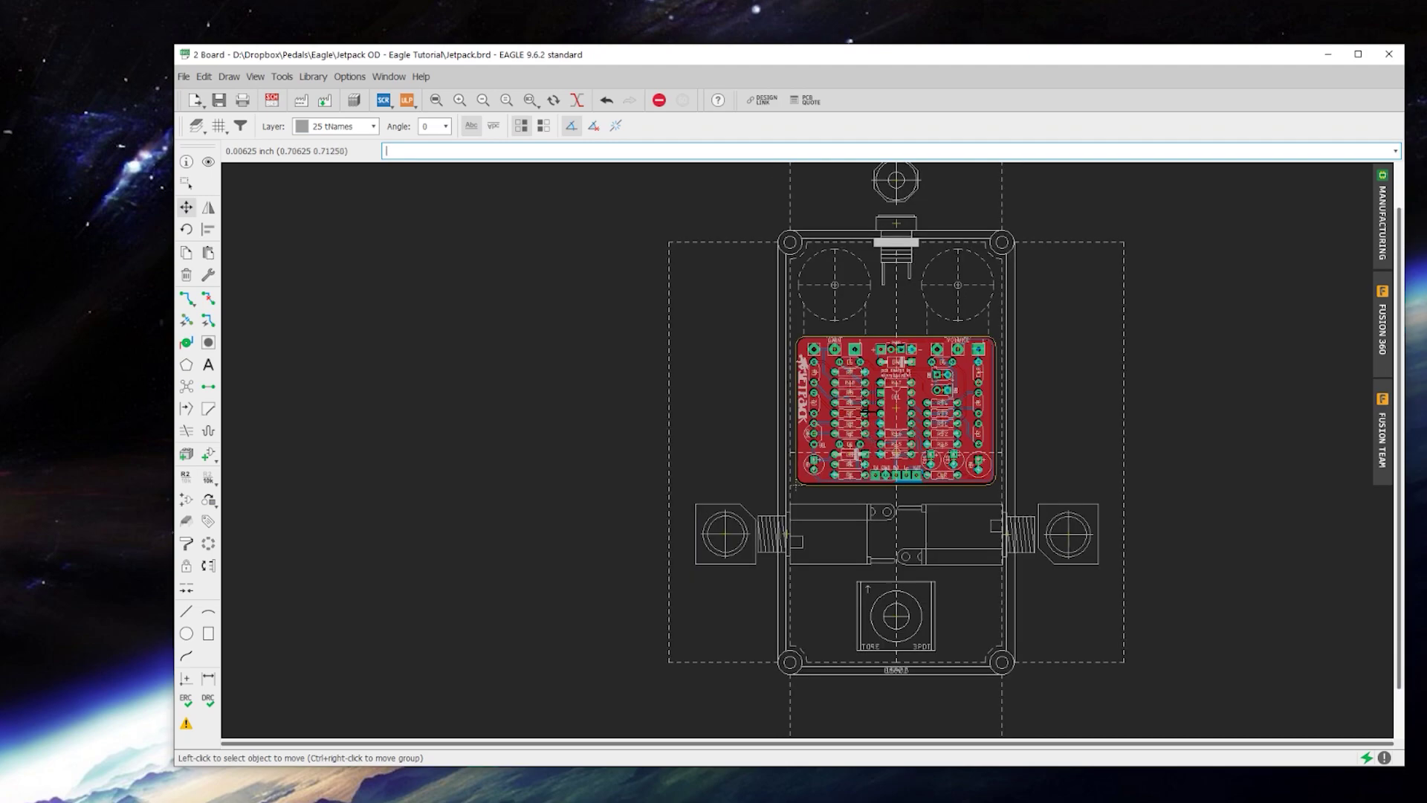
scroll(948, 365, "up", 2)
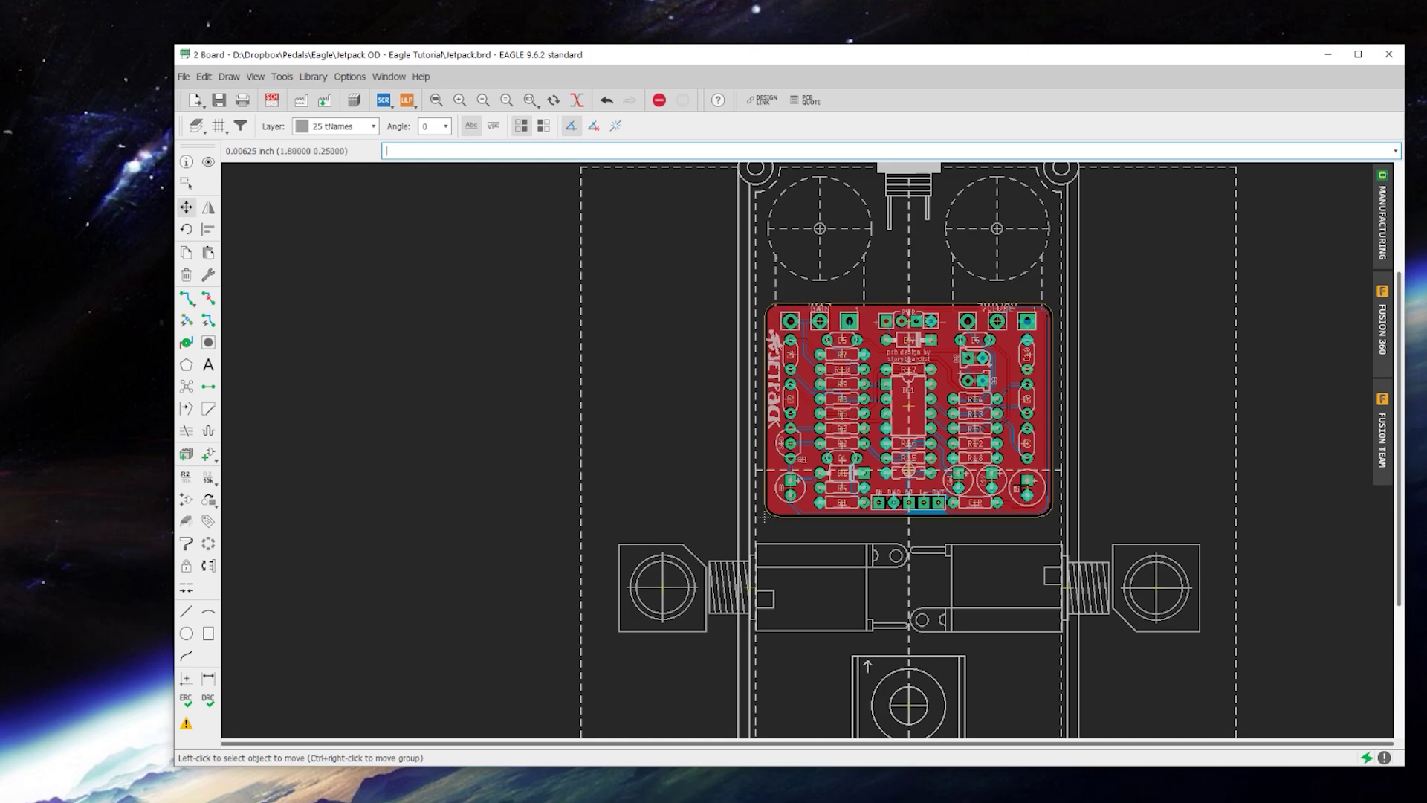
scroll(912, 432, "down", 2)
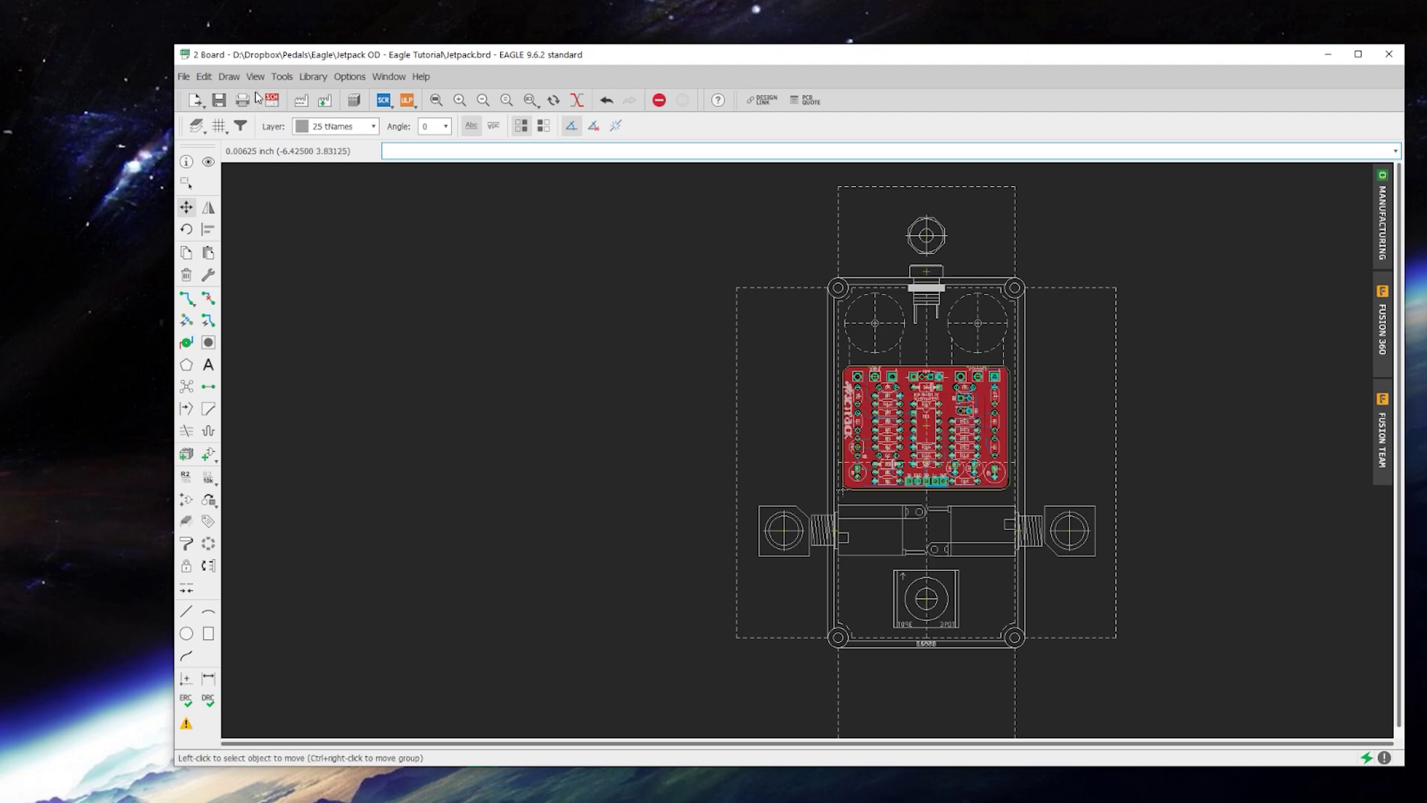
In Layer Settings, hide the Top, Bottom, Pads, Vias and Unrouted layers, keeping Dimension visible
left_click(196, 126)
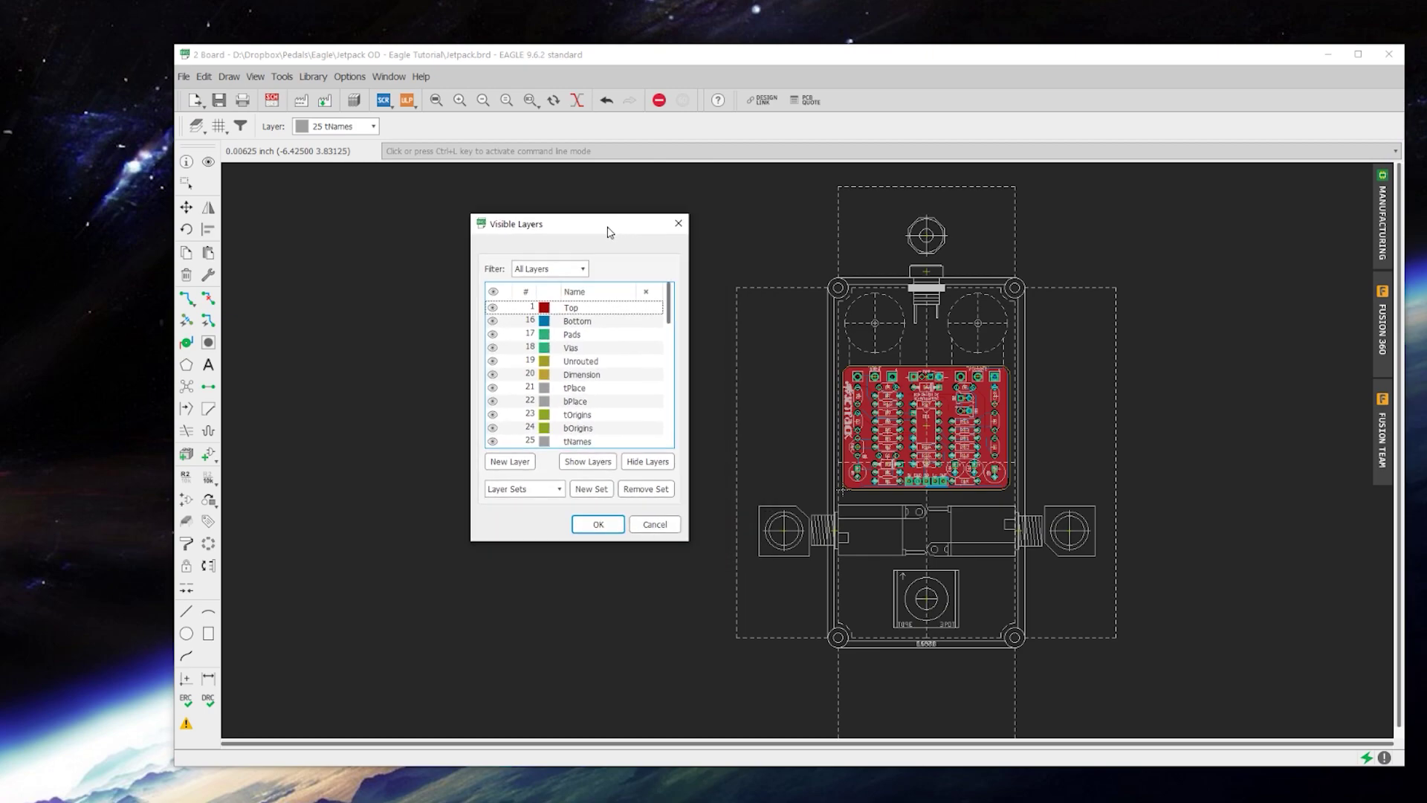
left_click(491, 307)
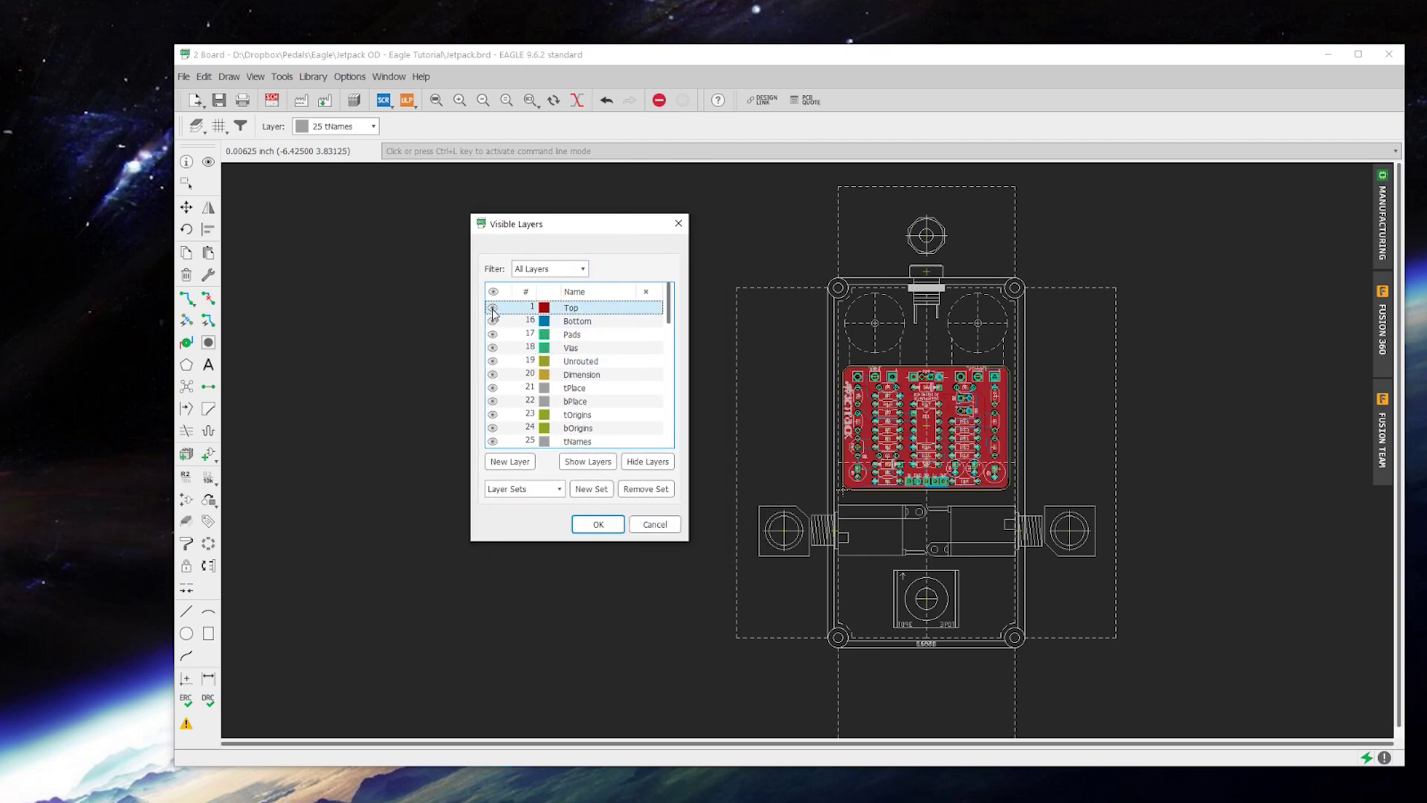
left_click(493, 307)
left_click(493, 321)
left_click(493, 335)
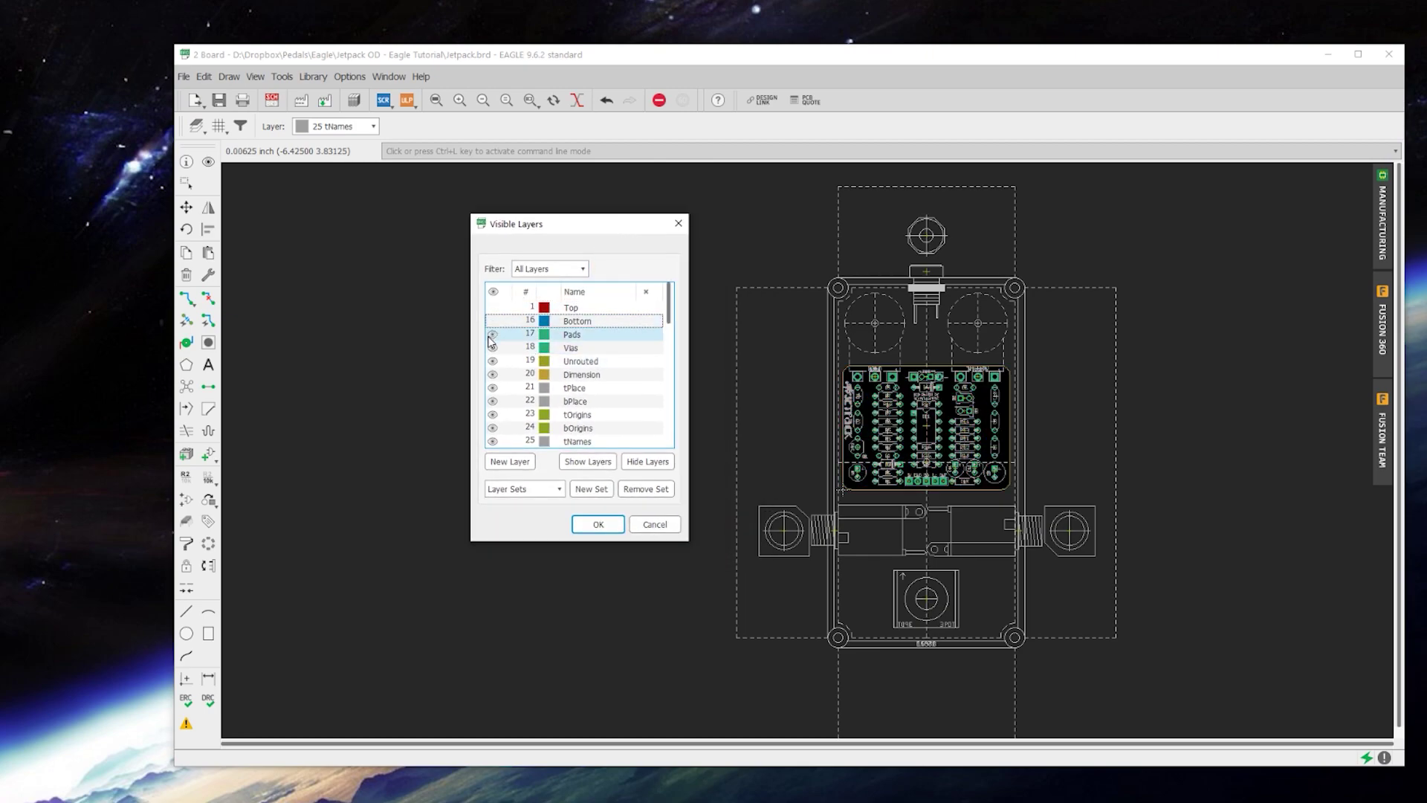
left_click(493, 348)
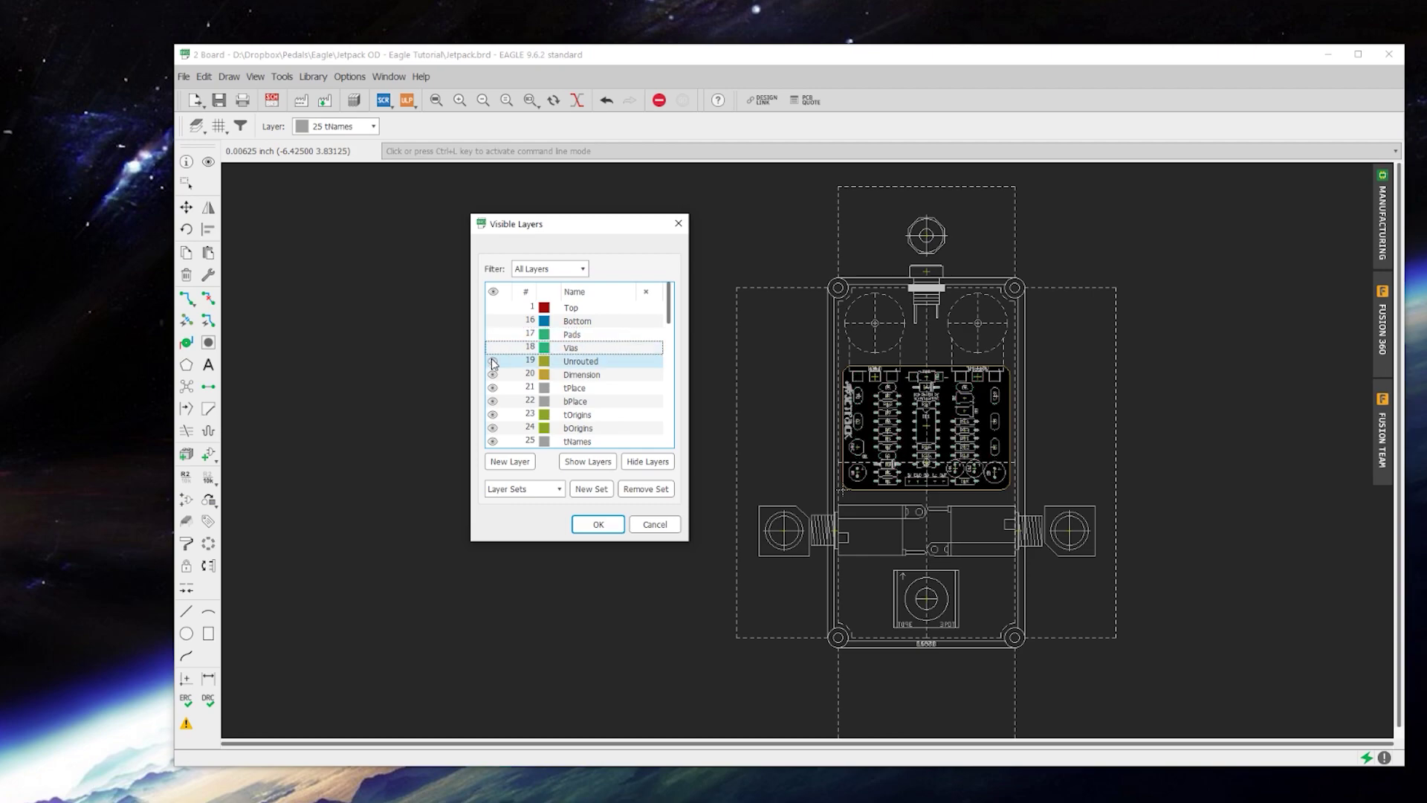
left_click(493, 361)
left_click(493, 375)
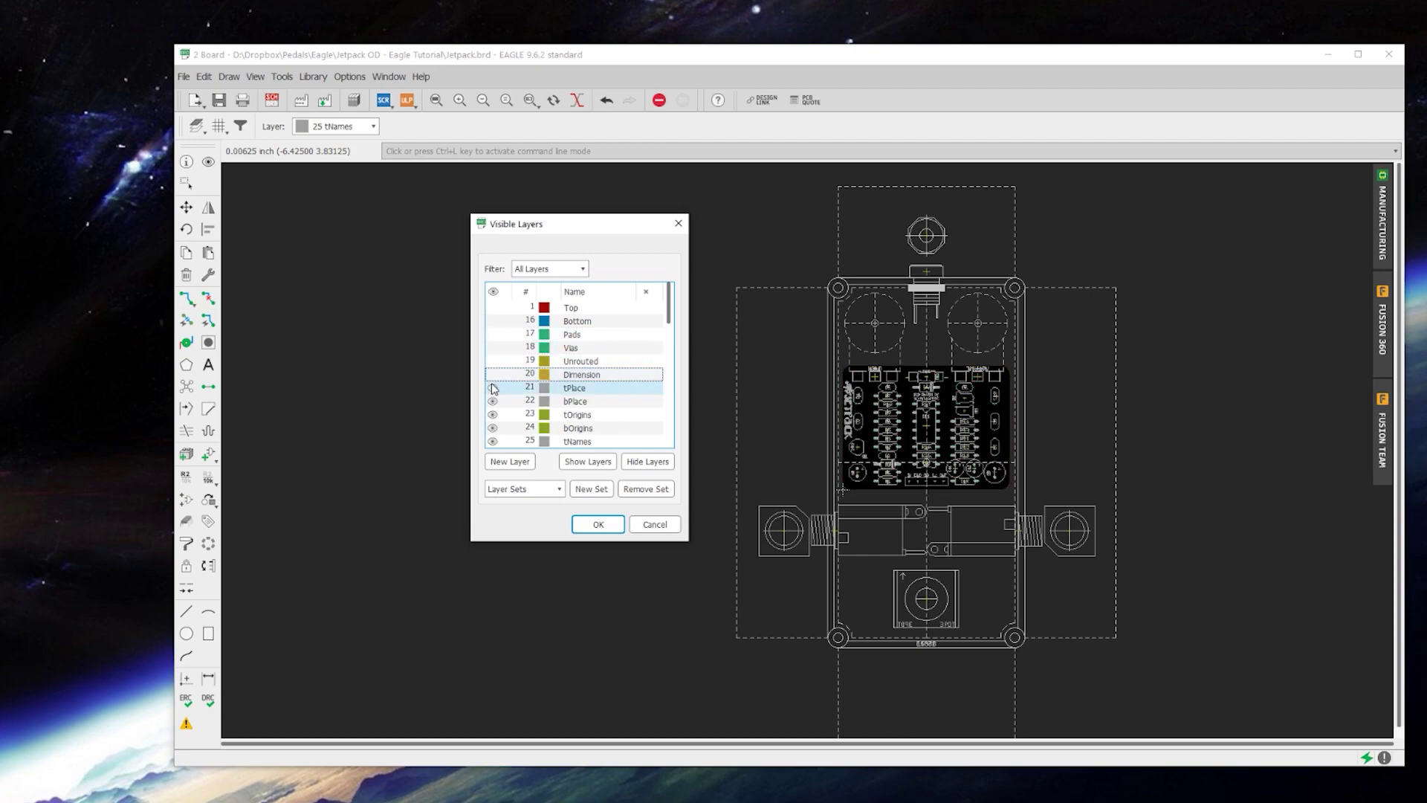
left_click(493, 388)
Hide tPlace, tOrigins, tNames, bNames and tDocu while keeping bPlace outlines visible, and apply
left_click(493, 375)
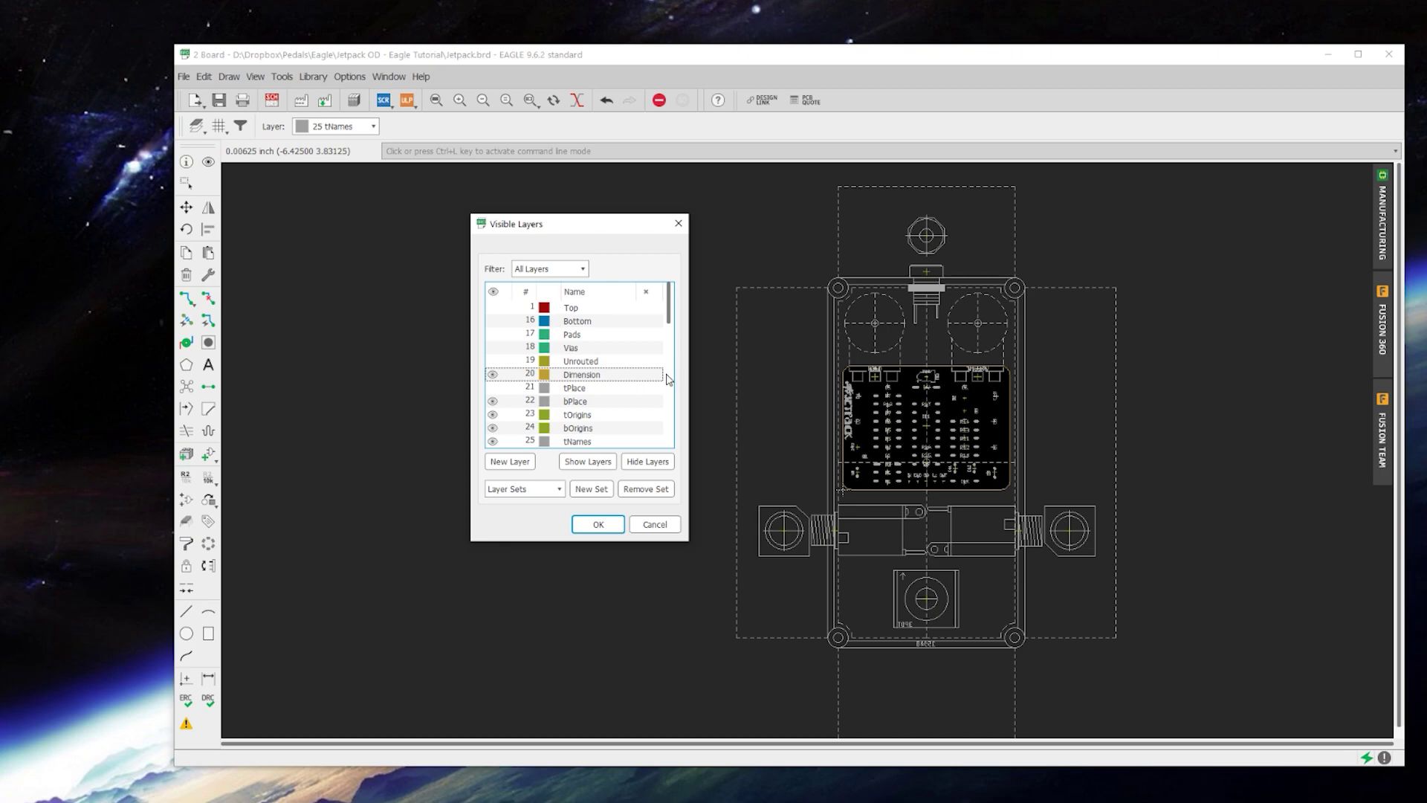
left_click(493, 402)
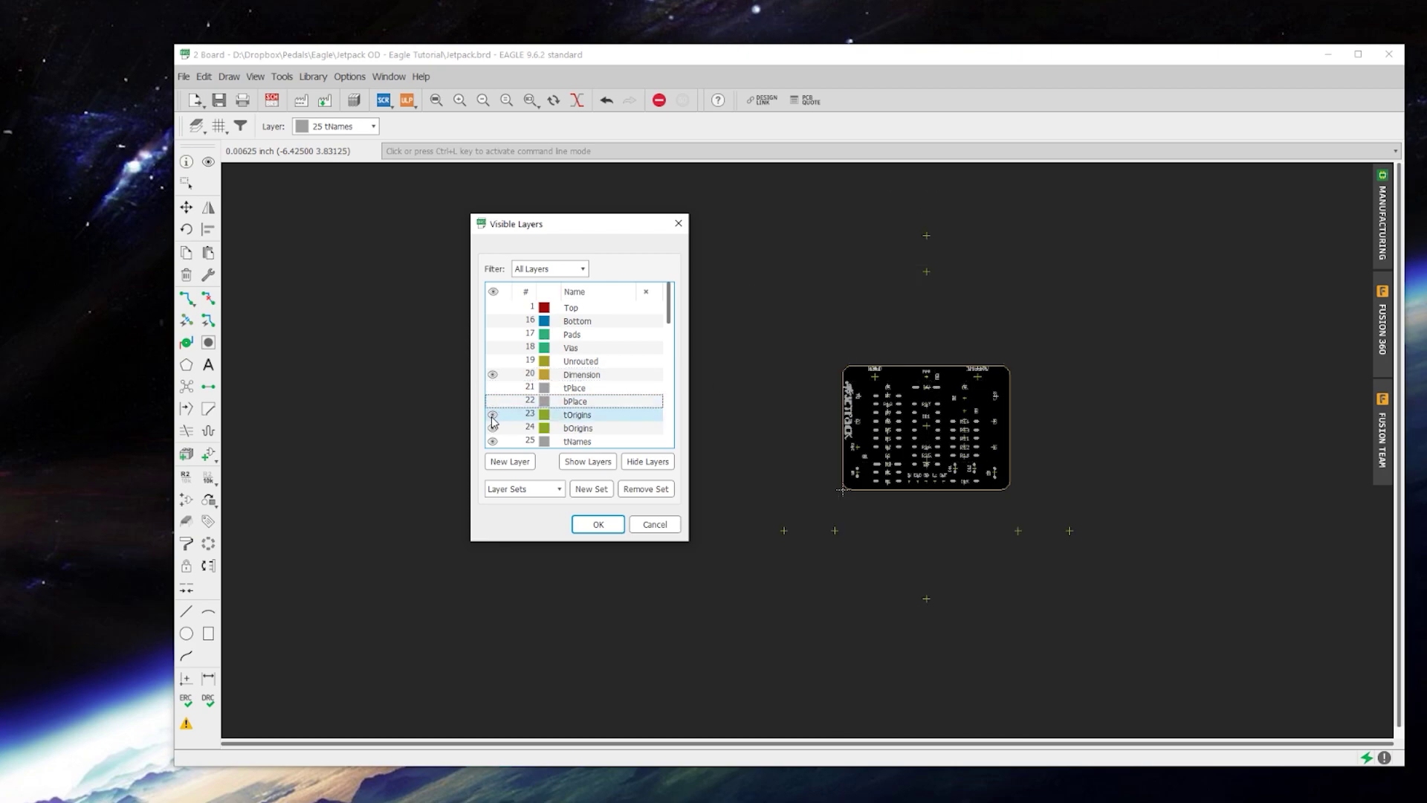
left_click(492, 401)
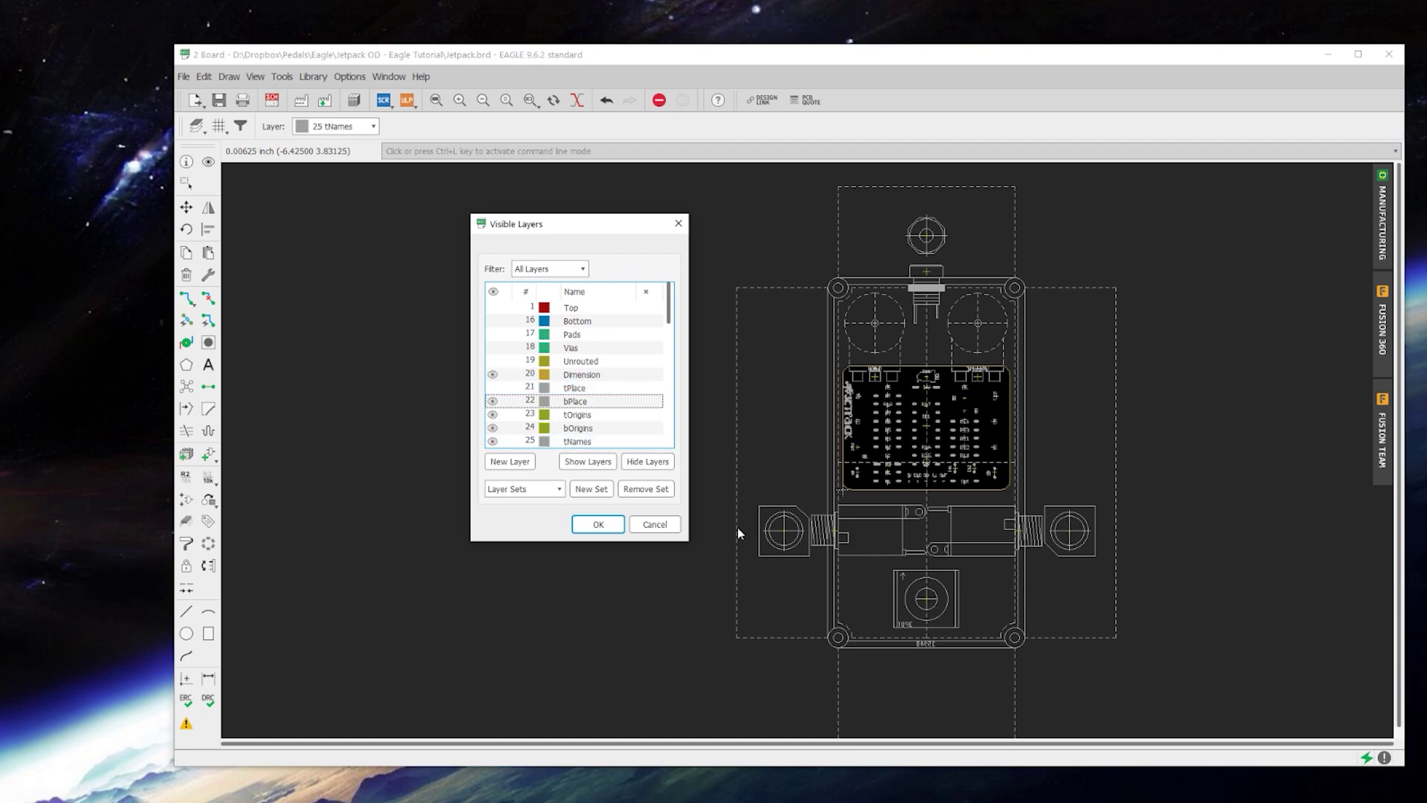
left_click(491, 416)
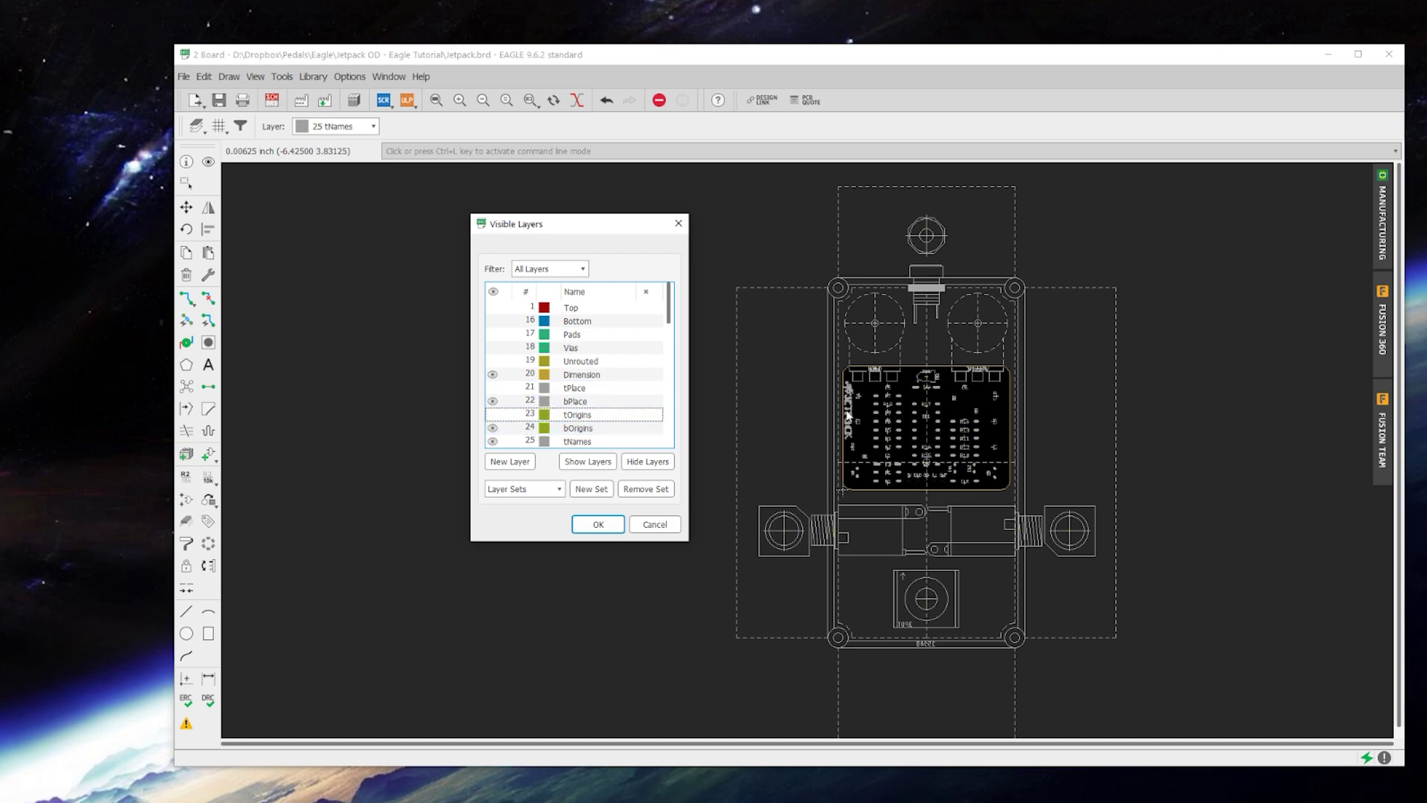
left_click(493, 443)
scroll(492, 380, "down", 2)
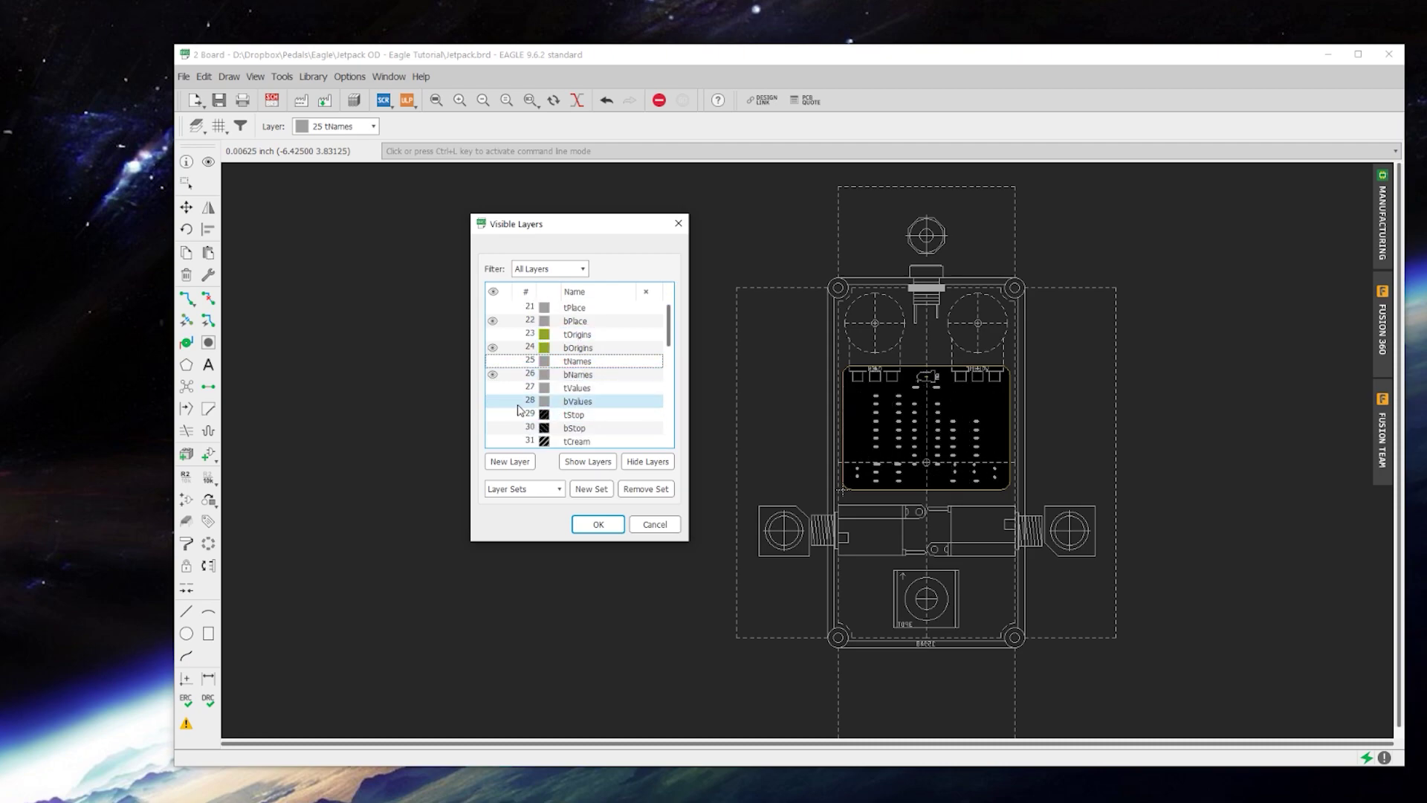
left_click(492, 377)
scroll(554, 400, "down", 8)
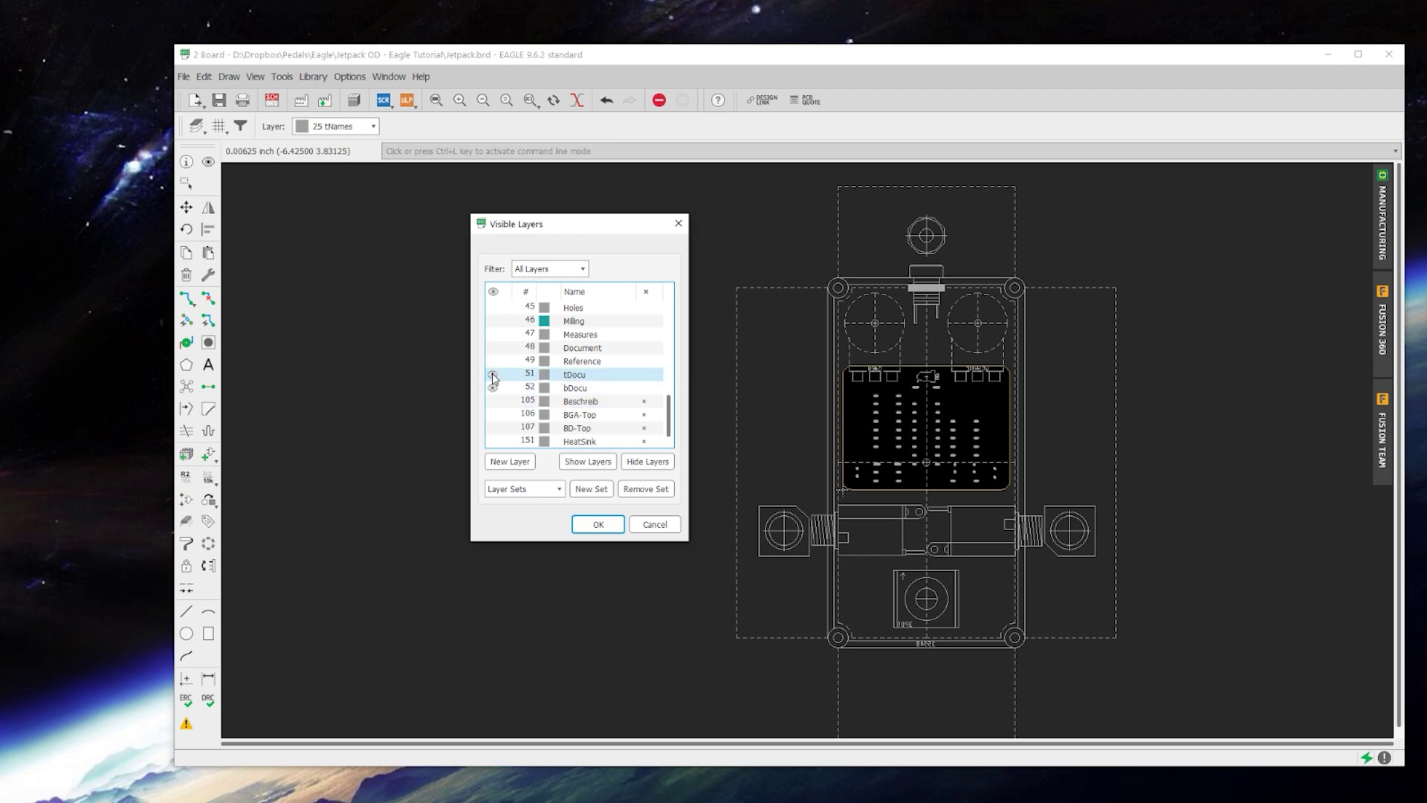
left_click(493, 376)
left_click(600, 524)
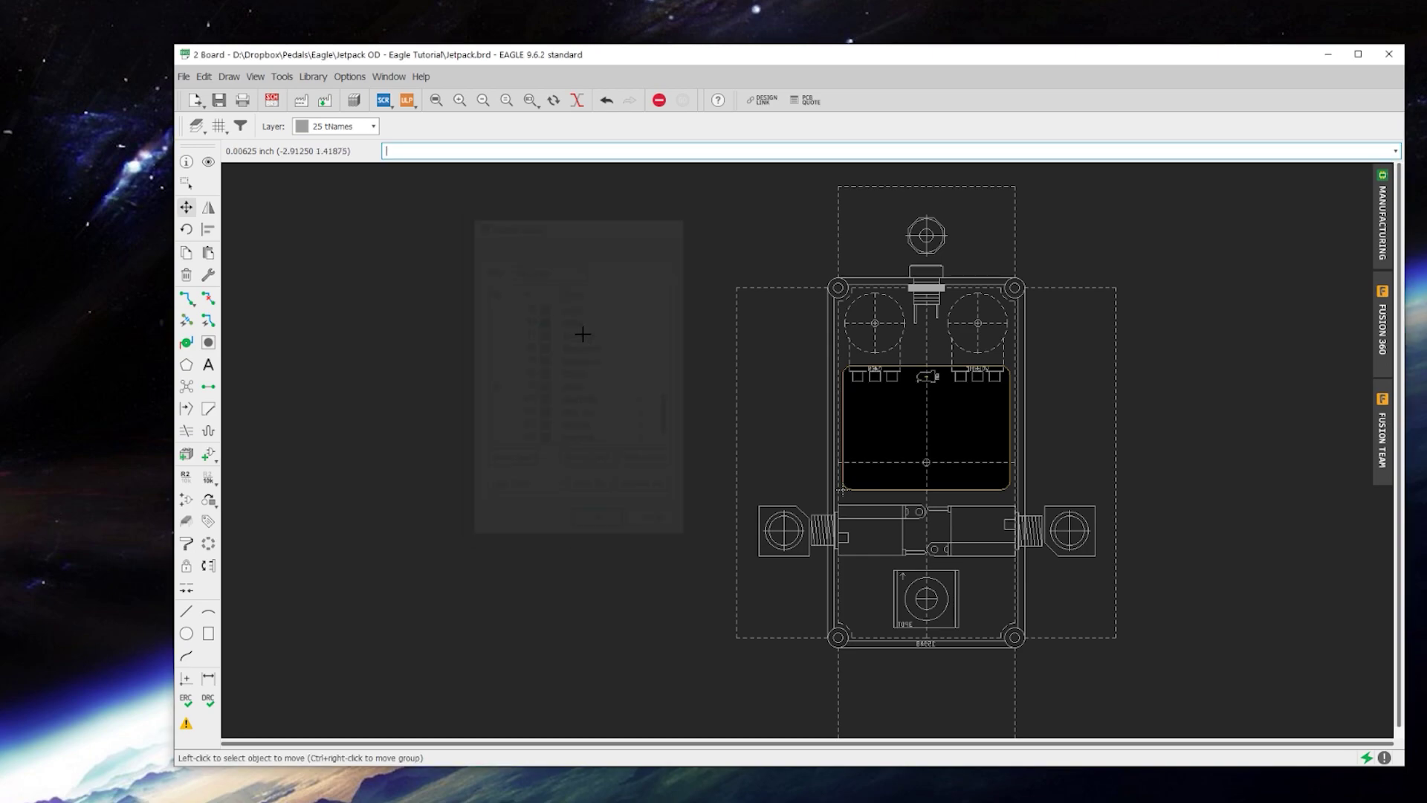
right_click(197, 132)
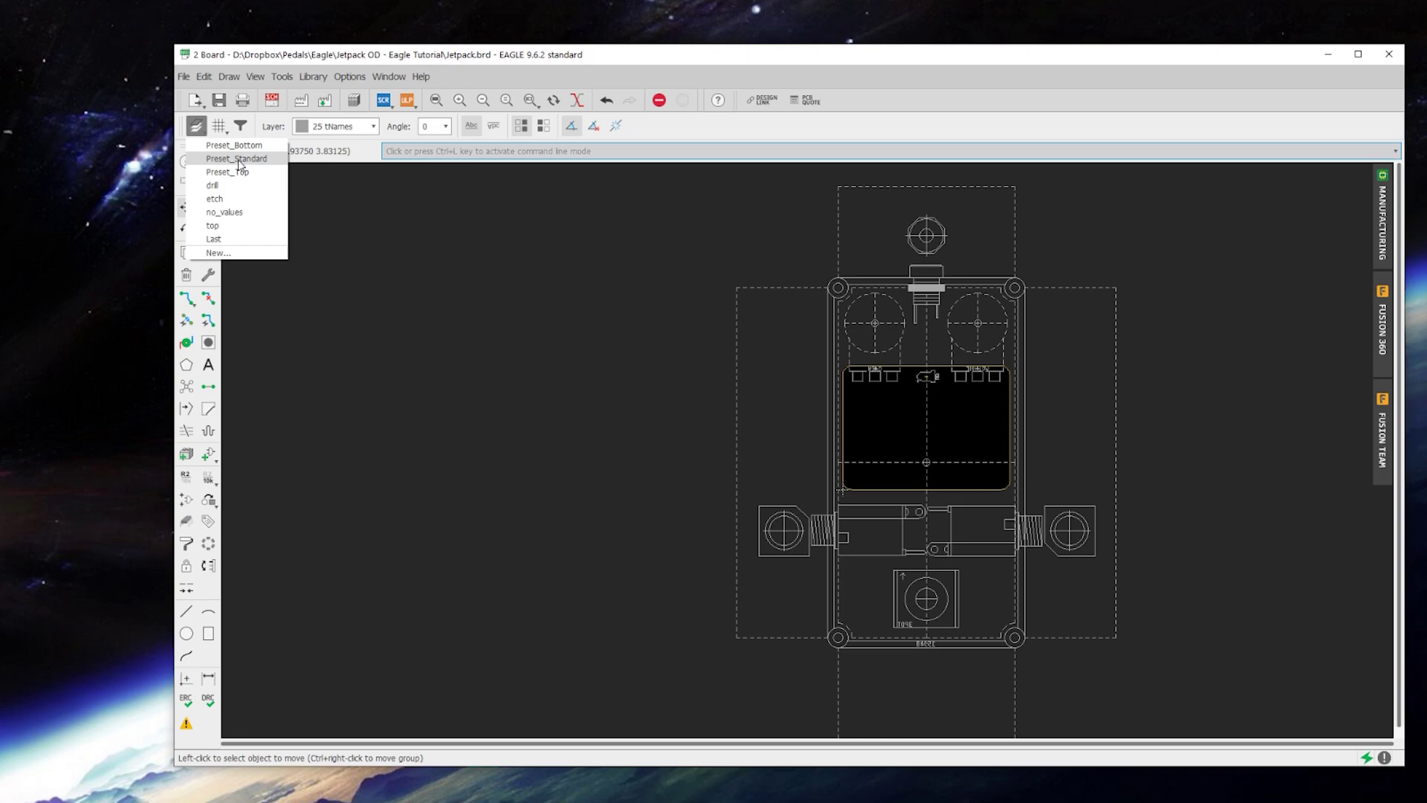
left_click(231, 255)
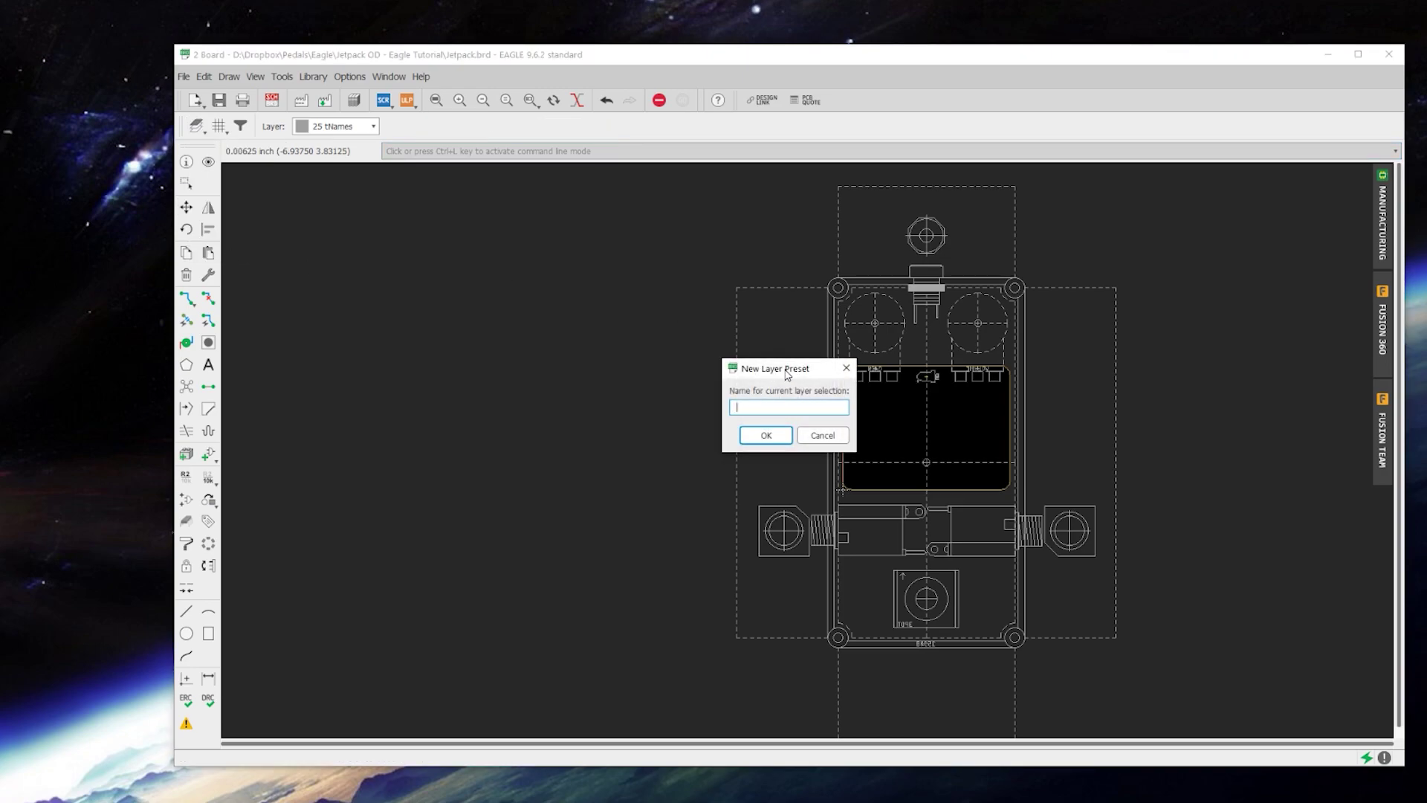
left_click(846, 368)
right_click(199, 130)
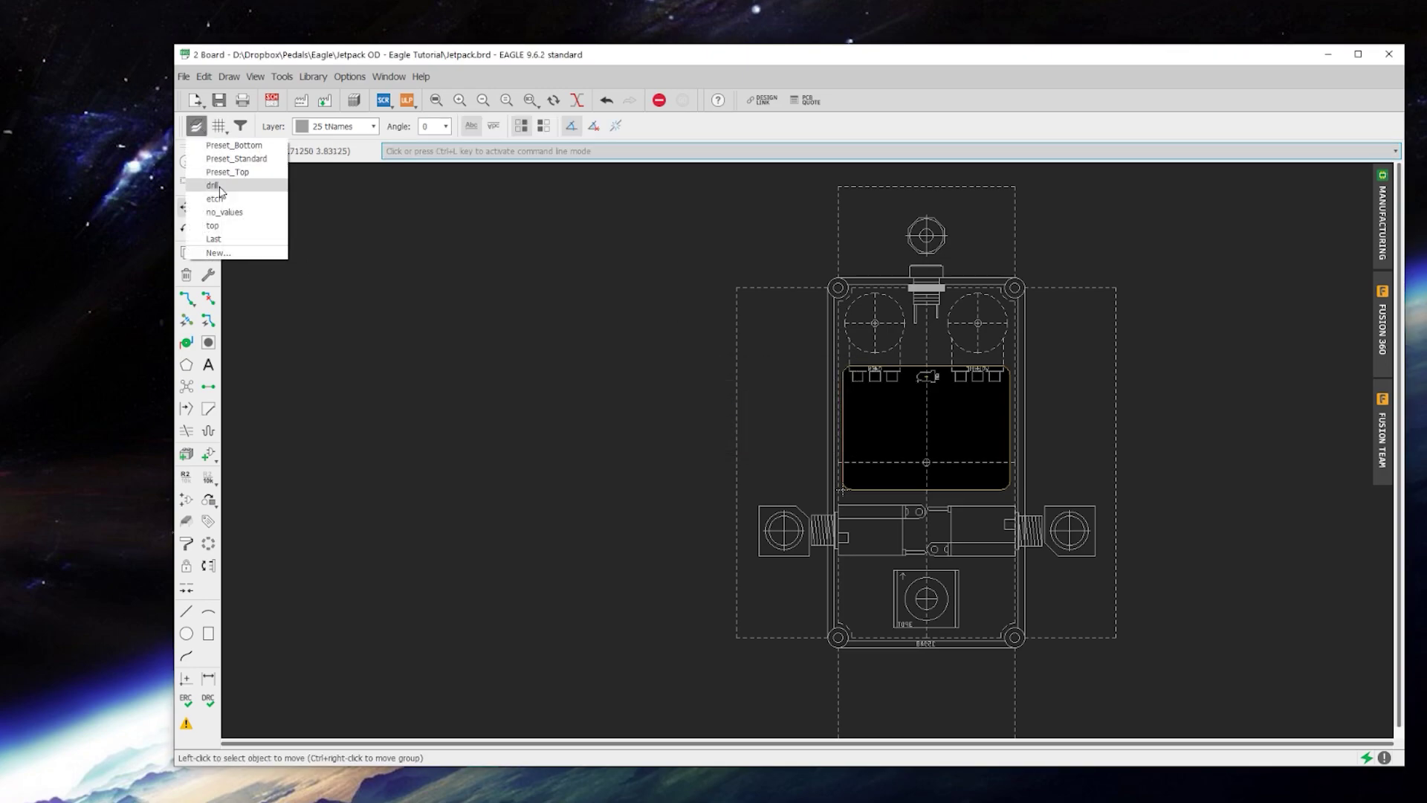
left_click(238, 186)
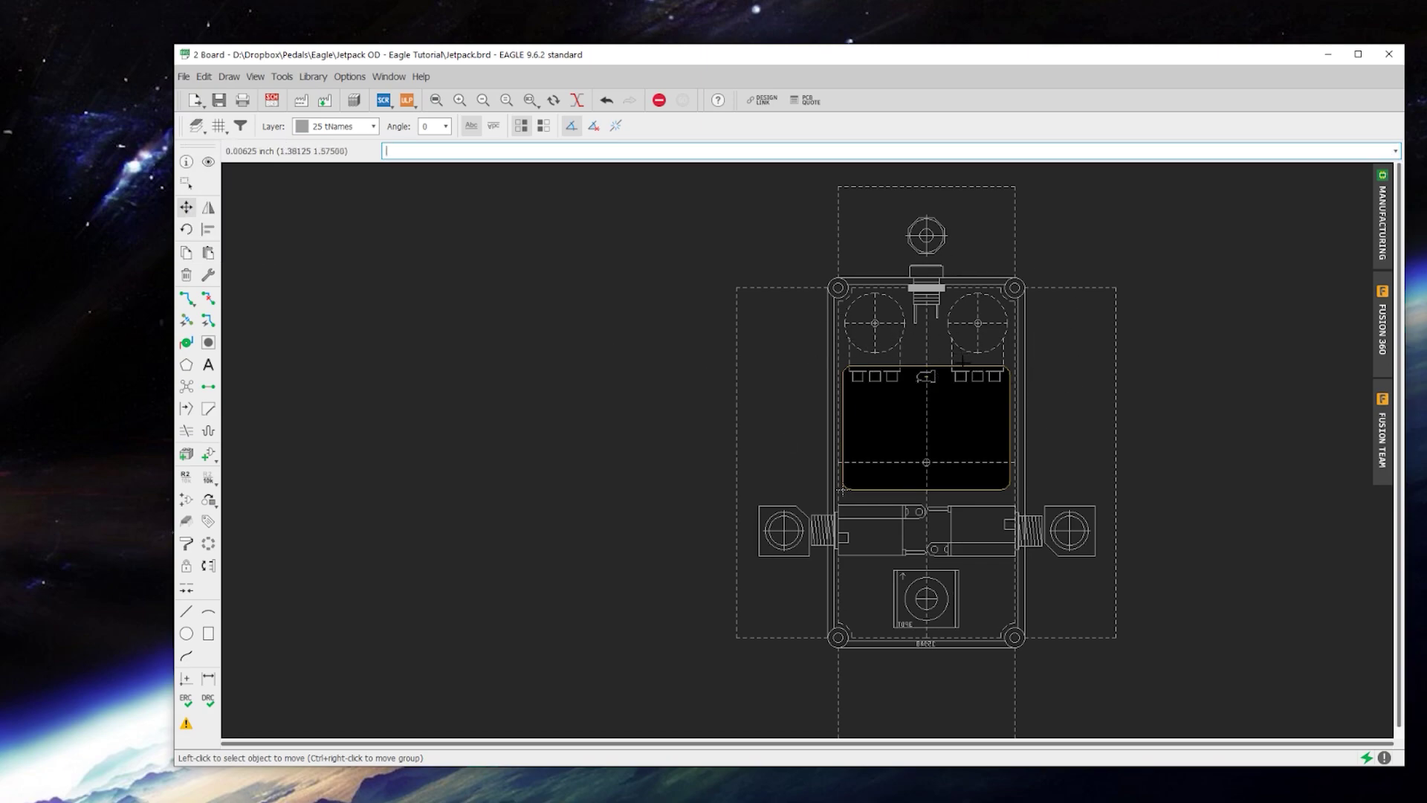
Set the Layout Background to White in the user interface options
left_click(350, 77)
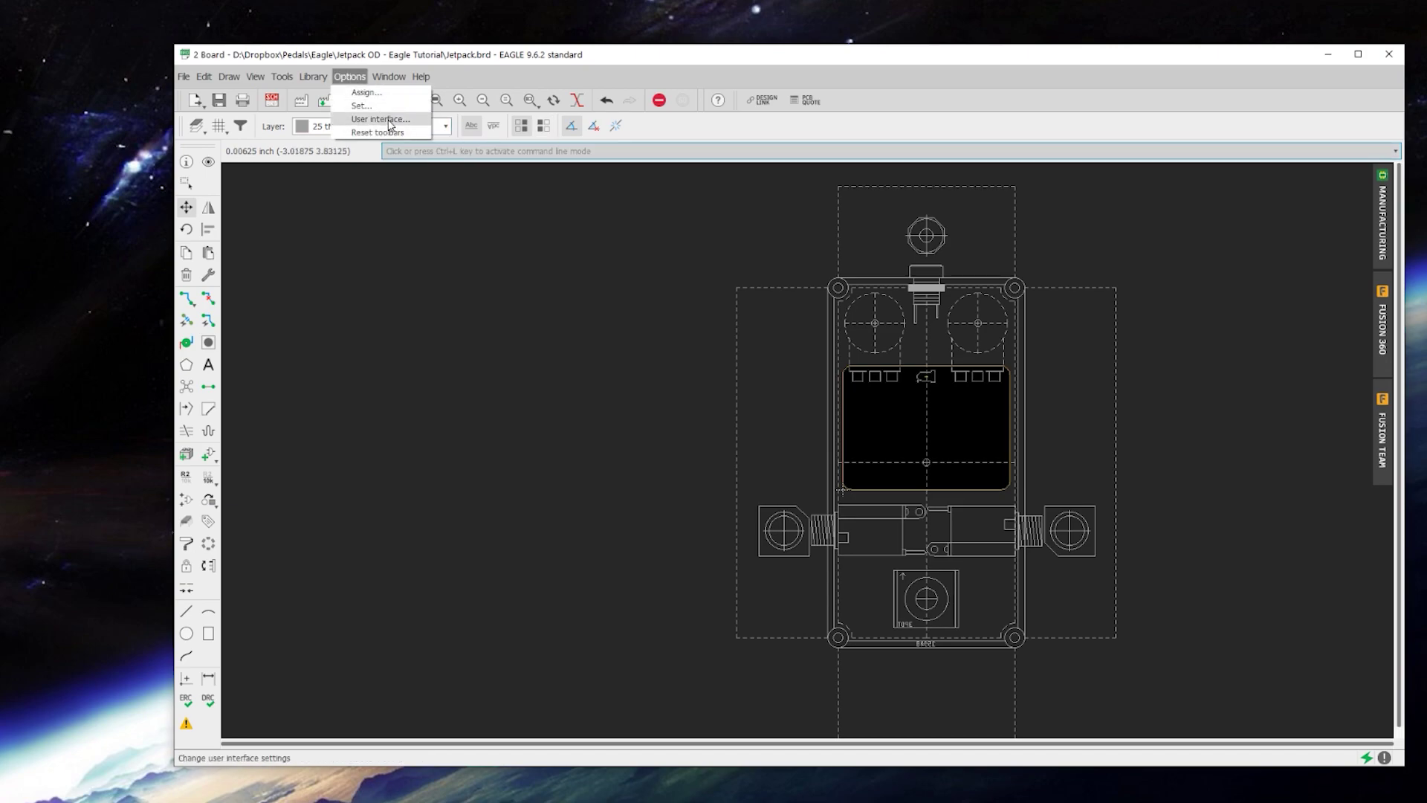
left_click(389, 119)
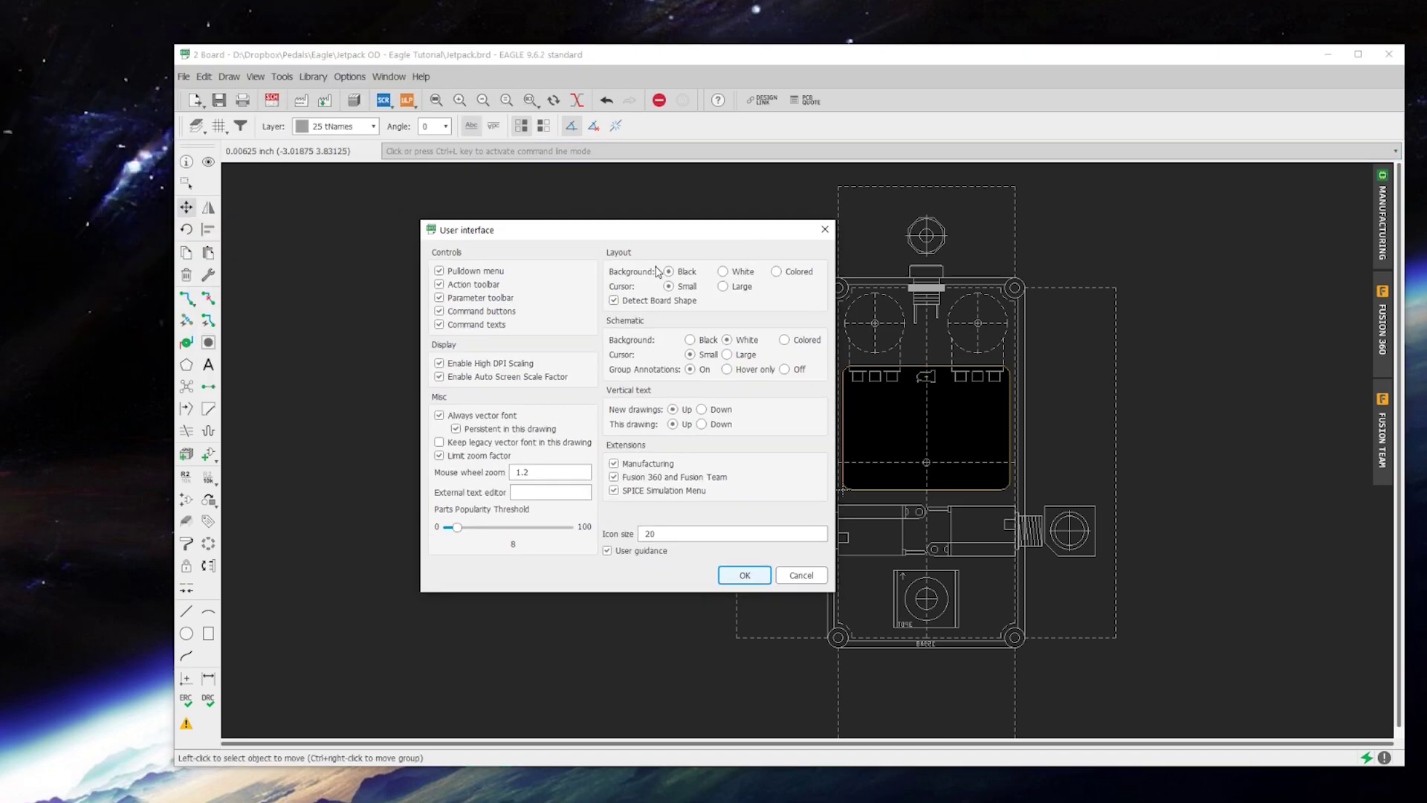
left_click(724, 273)
left_click(743, 575)
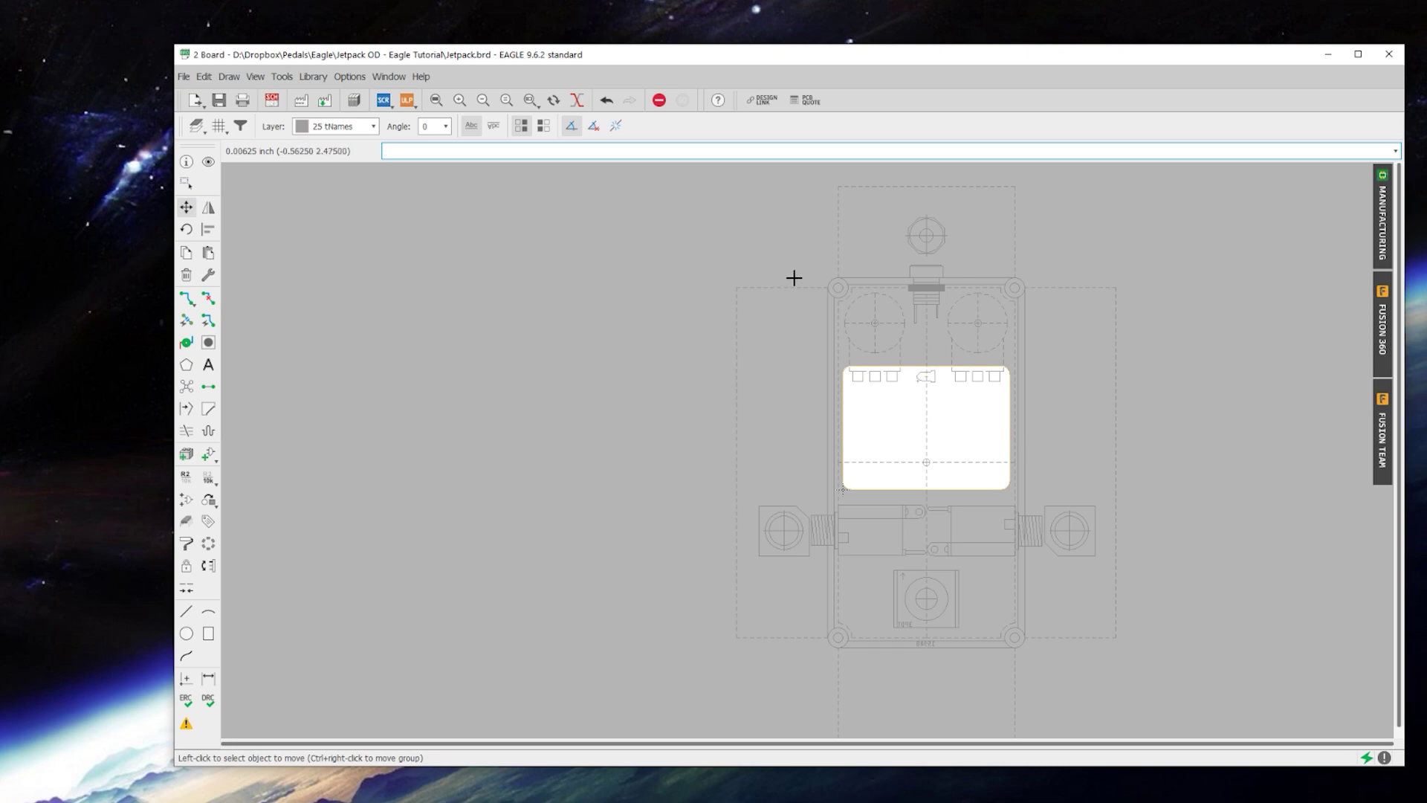
Flip the board to its other side and zoom to frame the whole 1590B enclosure outline
left_click(555, 104)
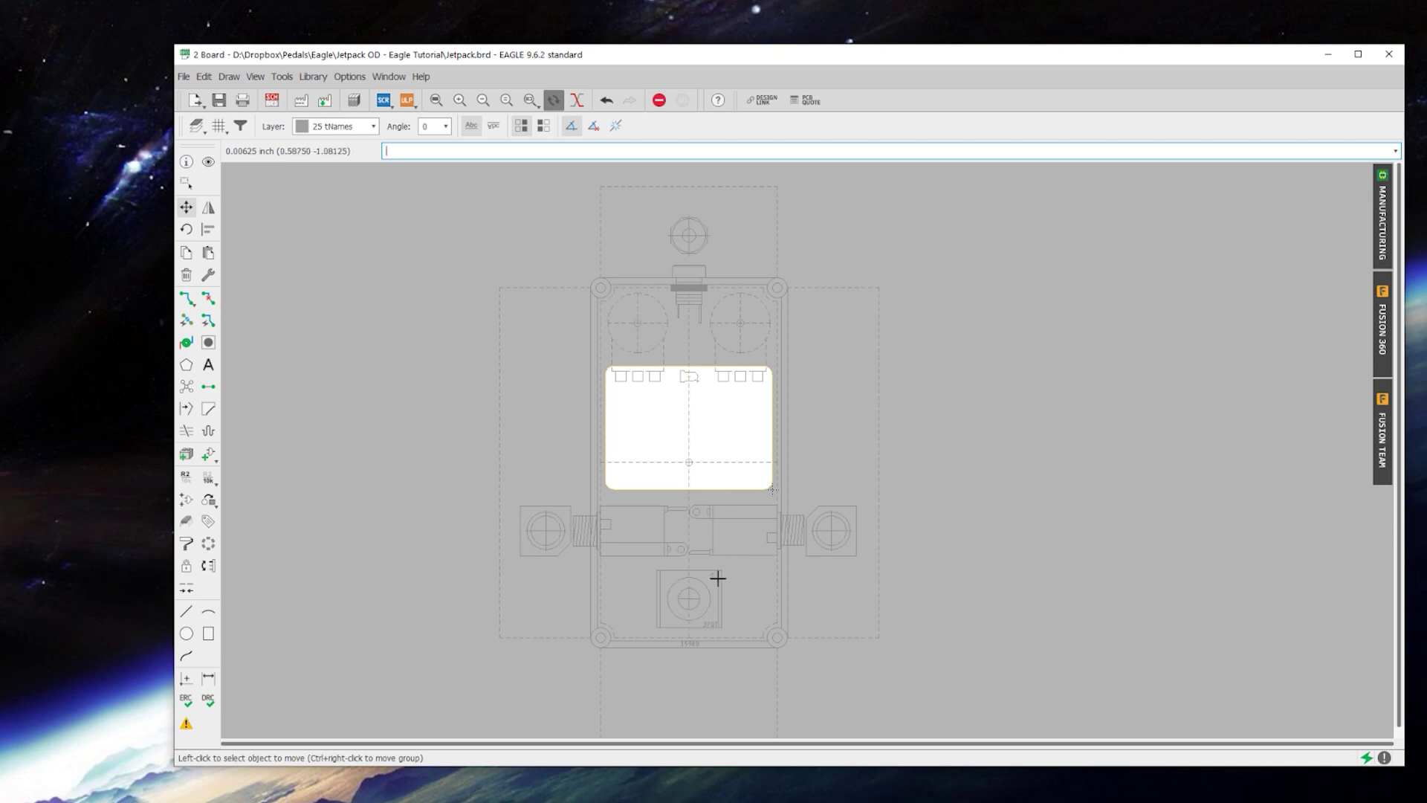
scroll(694, 662, "up", 4)
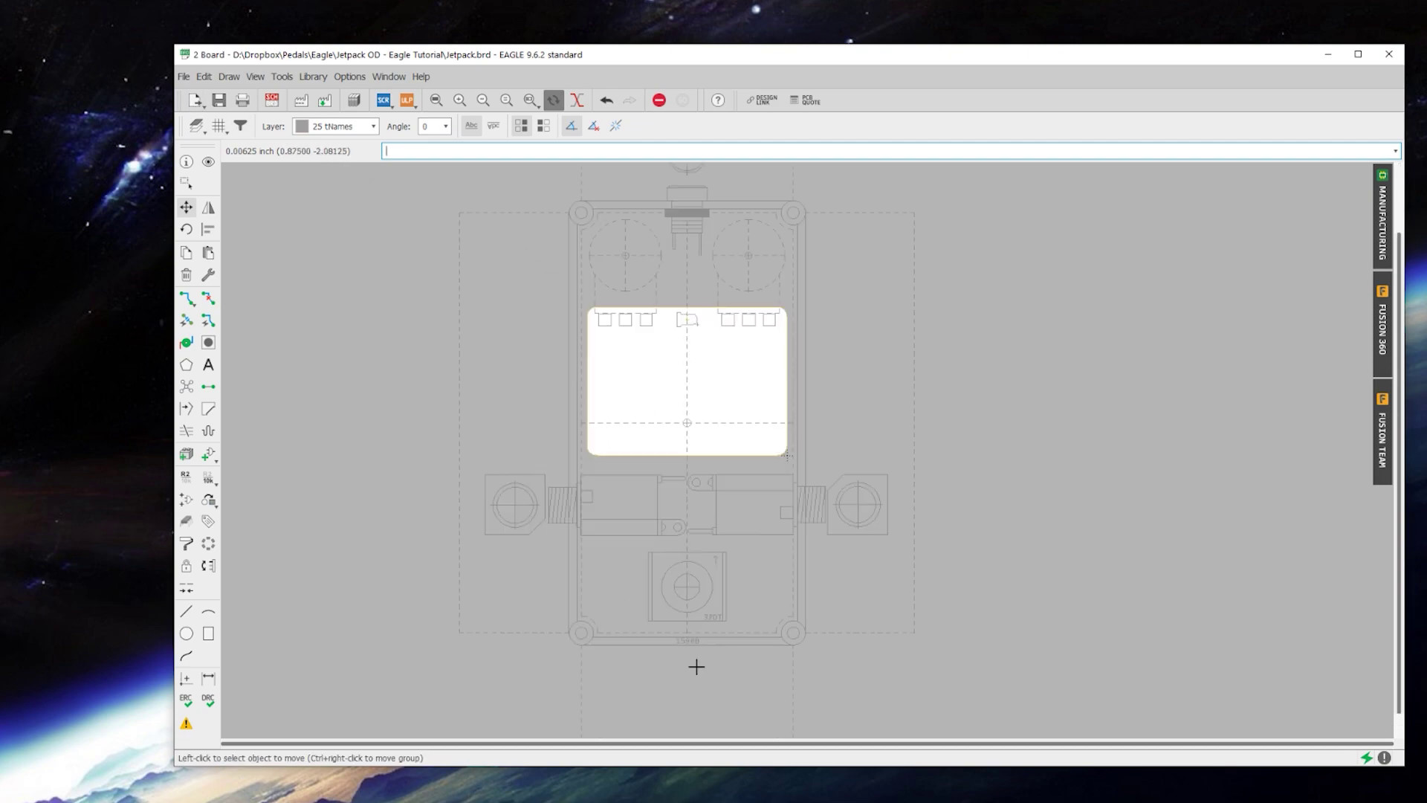
scroll(828, 605, "down", 3)
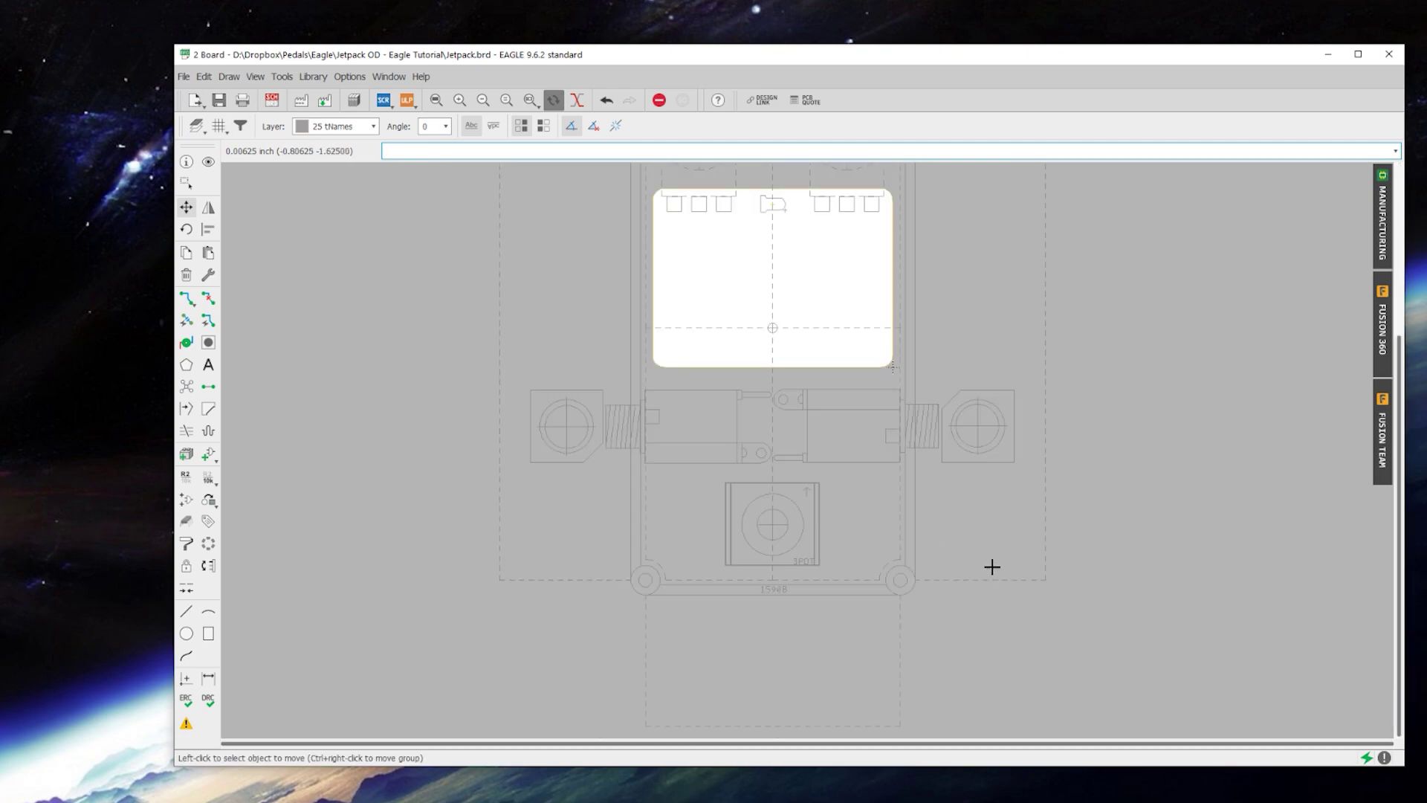
scroll(898, 500, "down", 1)
scroll(867, 278, "up", 1)
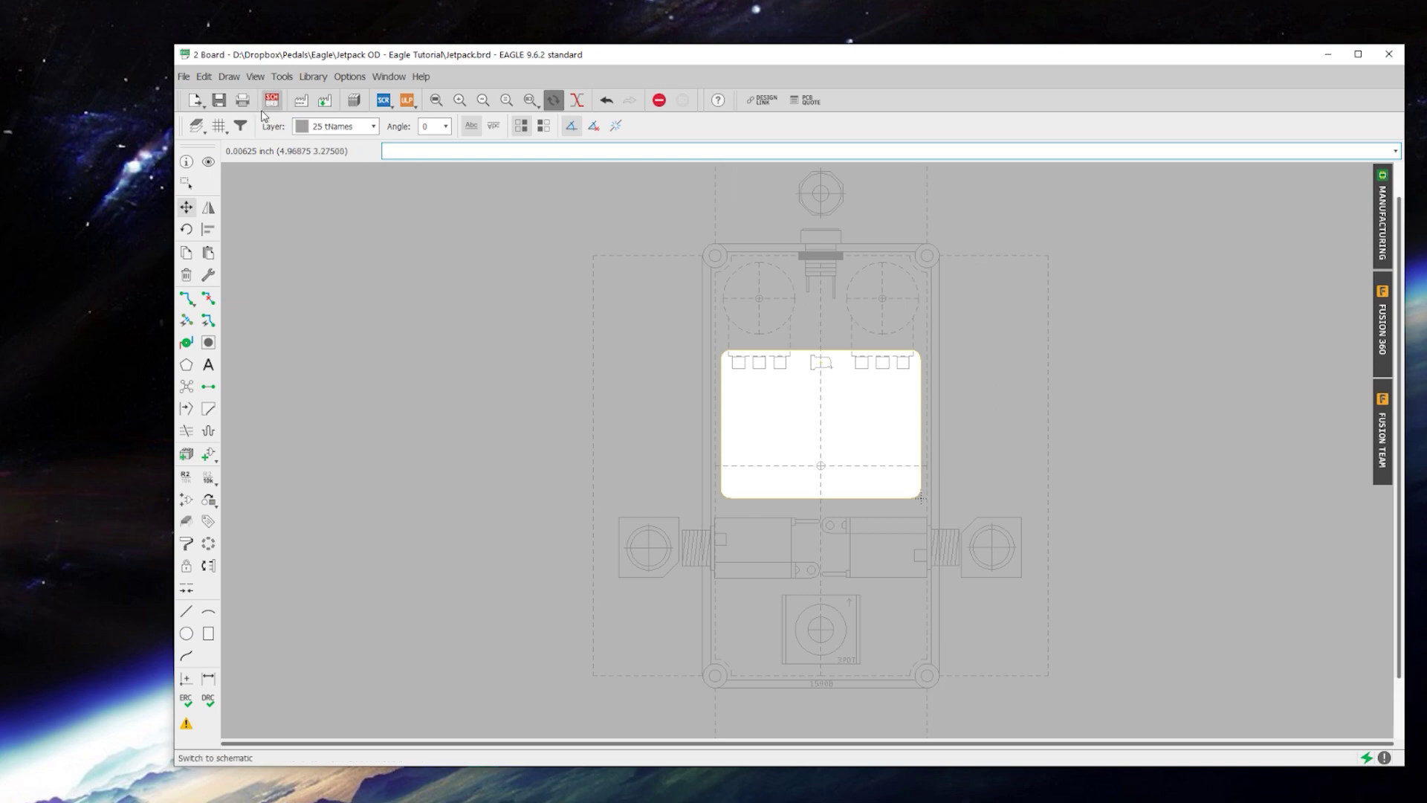
Set up an image export of the board at 300 dpi in monochrome
left_click(185, 79)
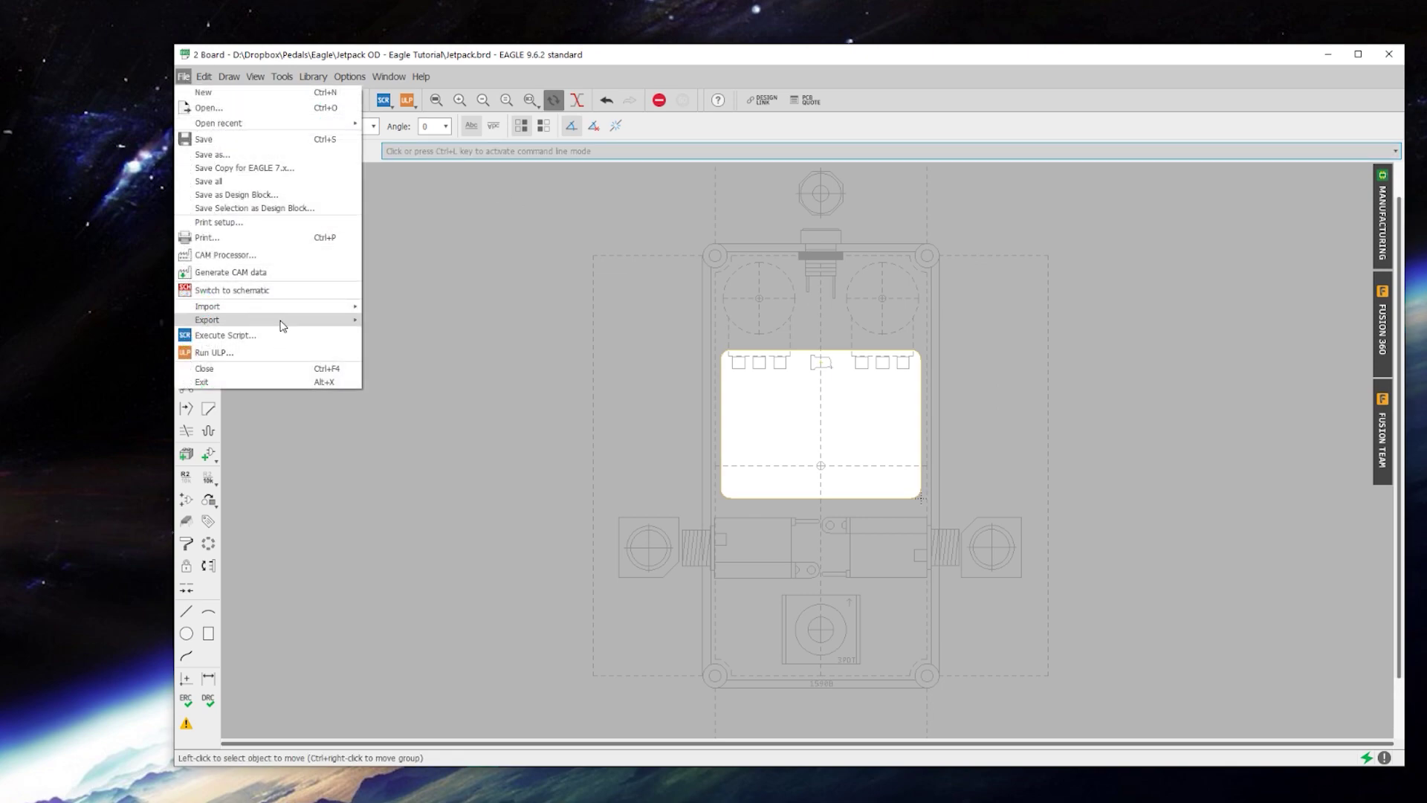
left_click(393, 360)
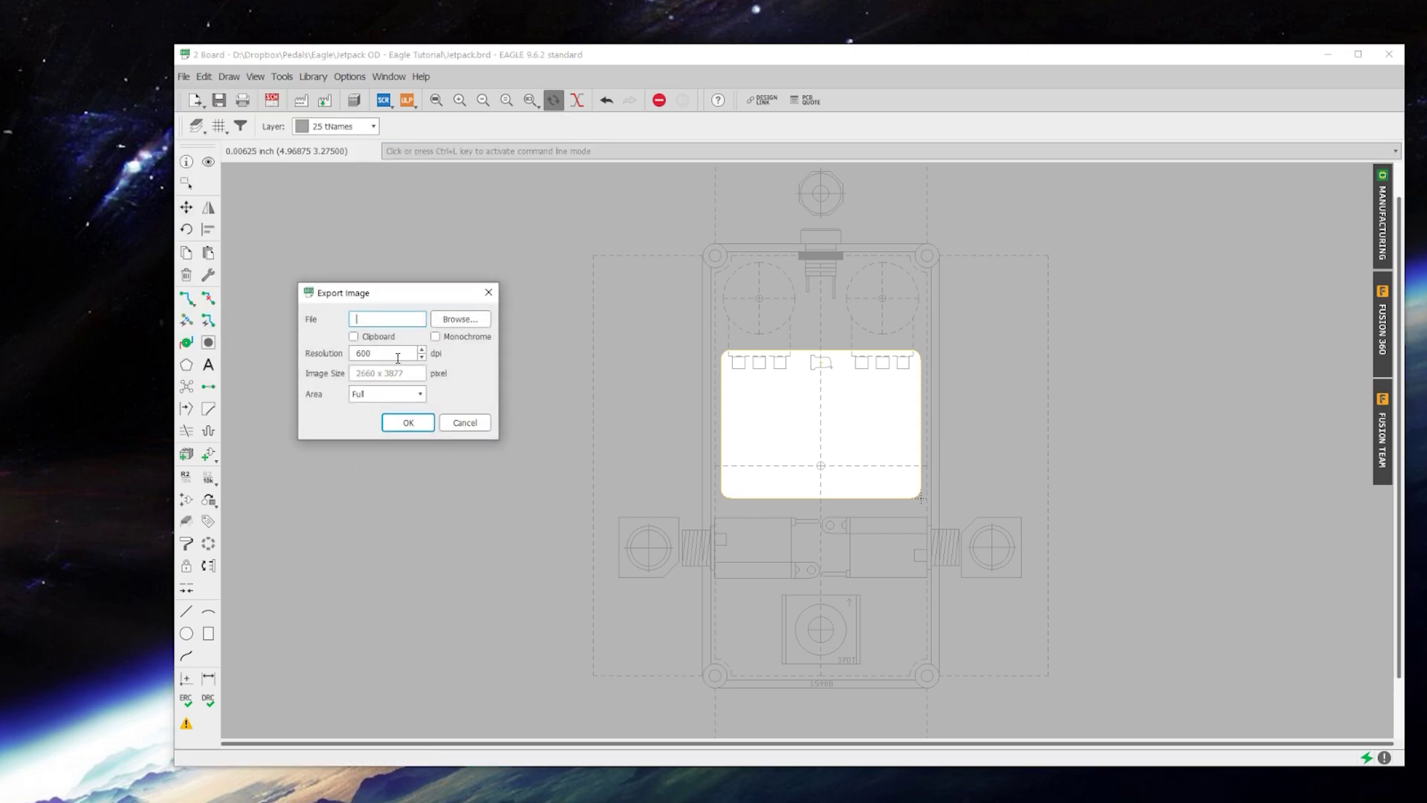
left_click_drag(380, 353, 302, 350)
type("300")
left_click(451, 339)
Export the image as '1590B Drill.png' and select it in the project folder
left_click(465, 320)
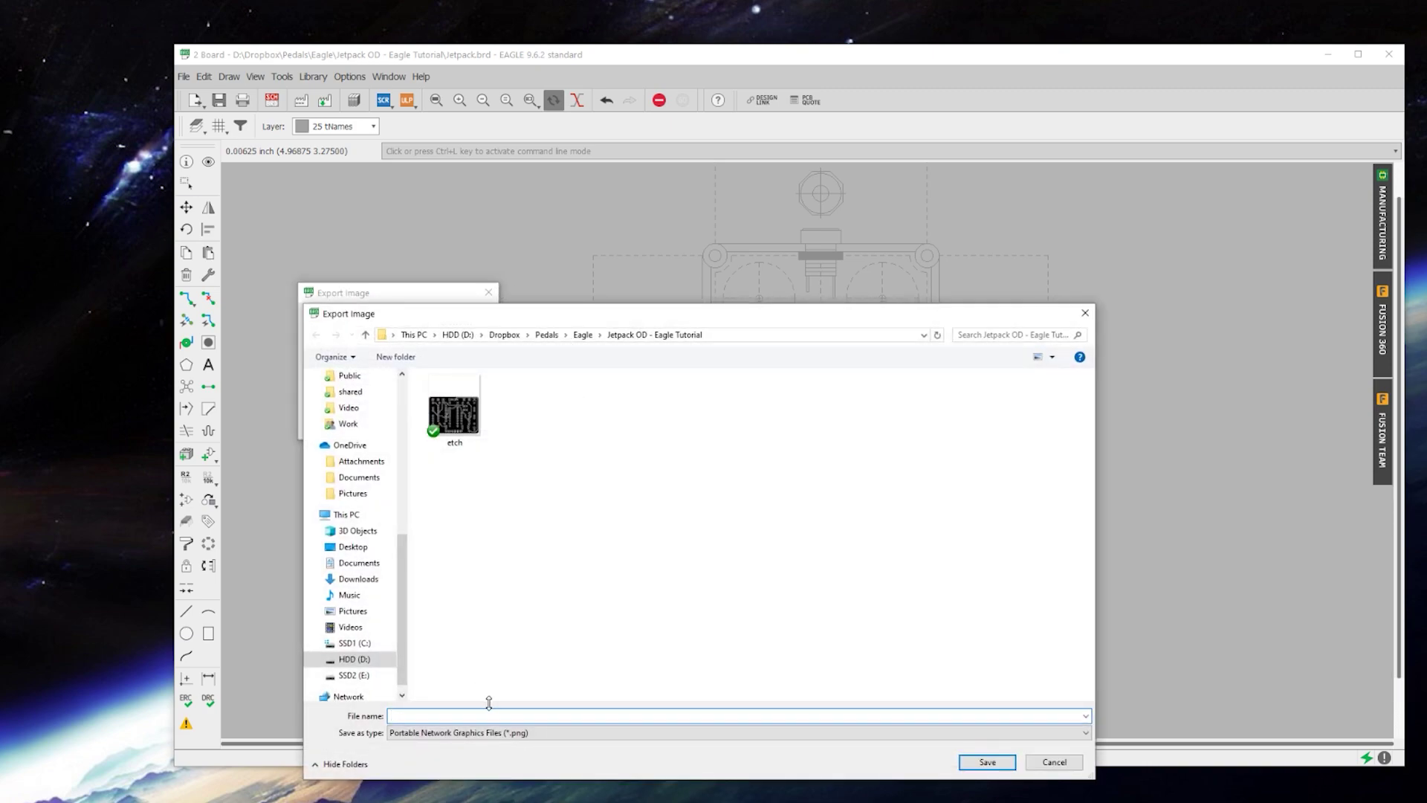
type("1590B Drill")
key("Return")
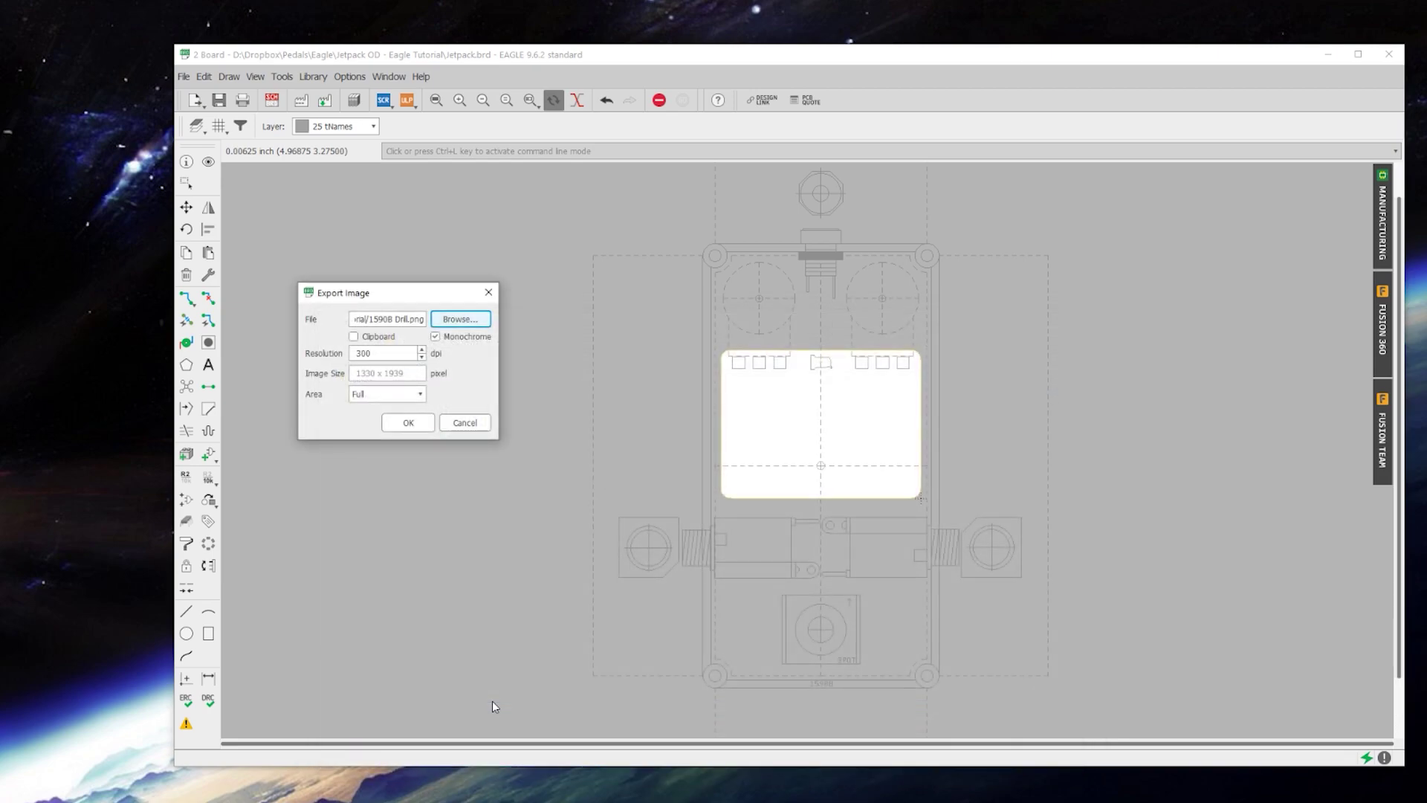
left_click(408, 424)
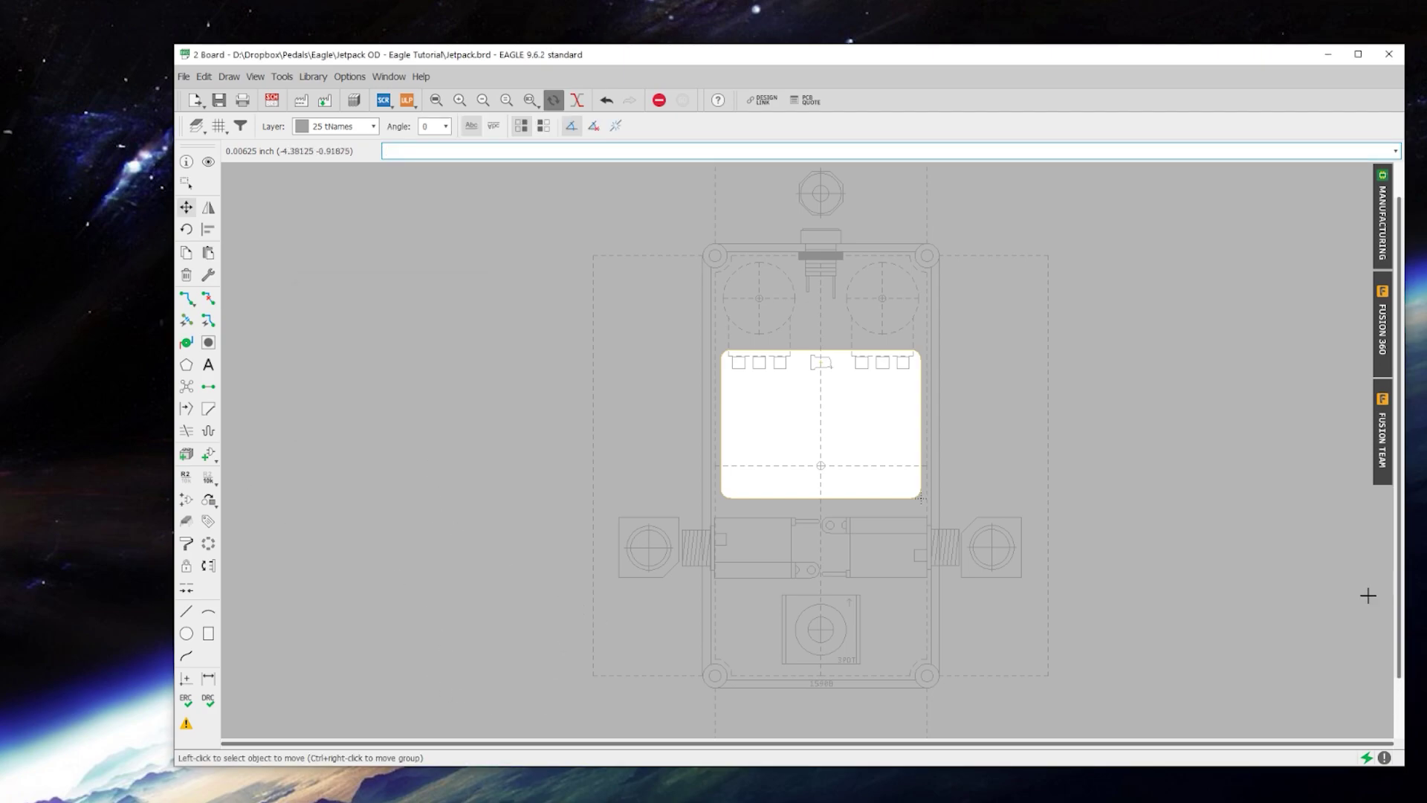
key("alt+Tab")
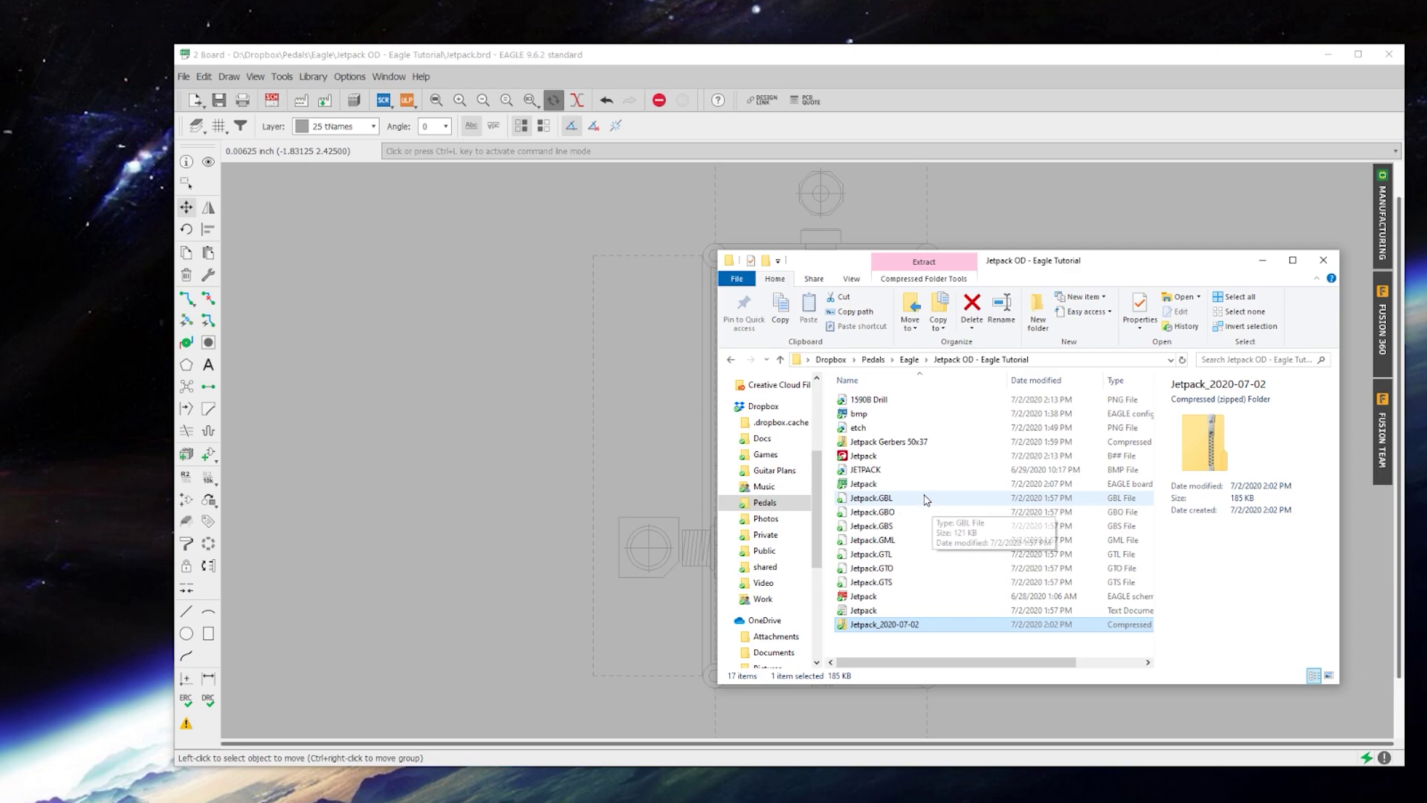
left_click(871, 402)
double_click(901, 407)
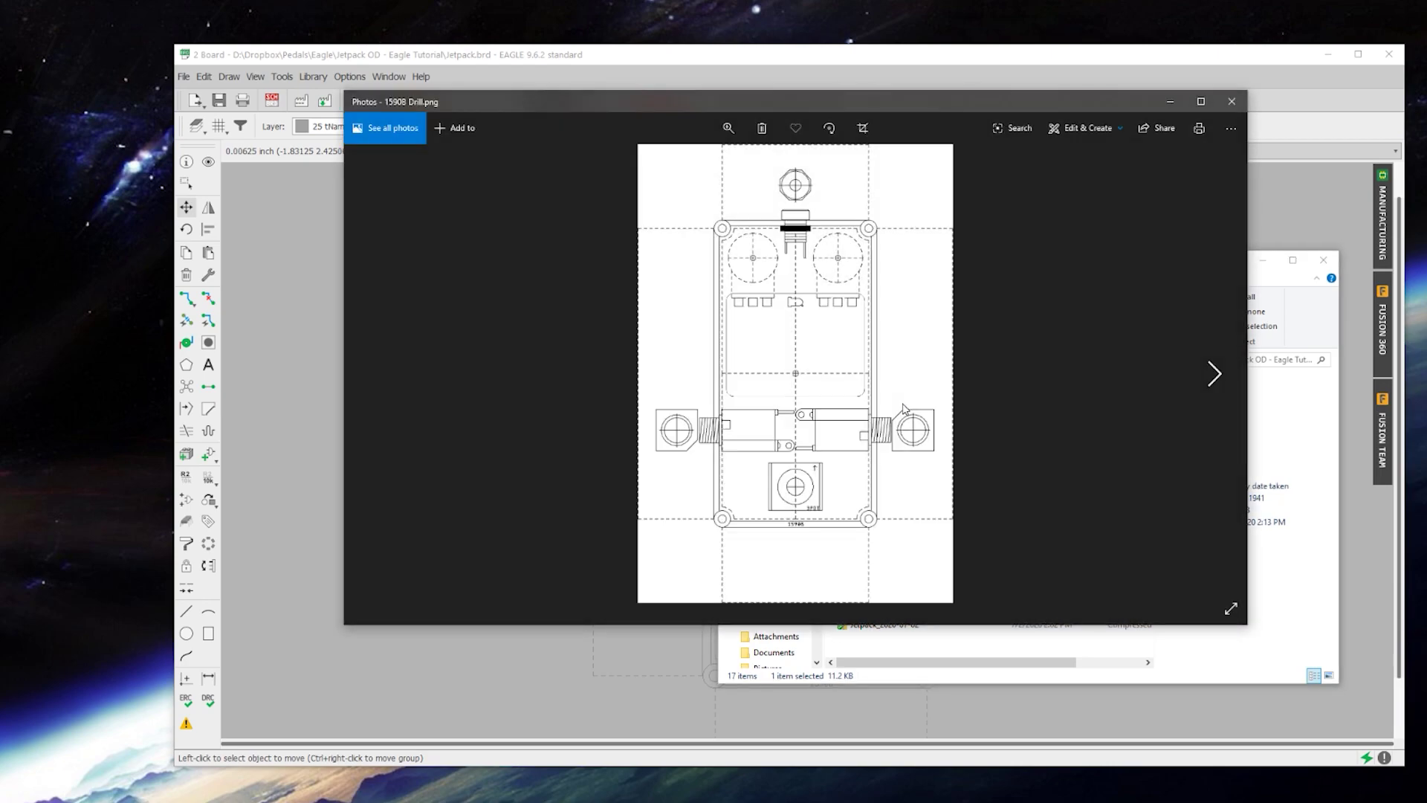